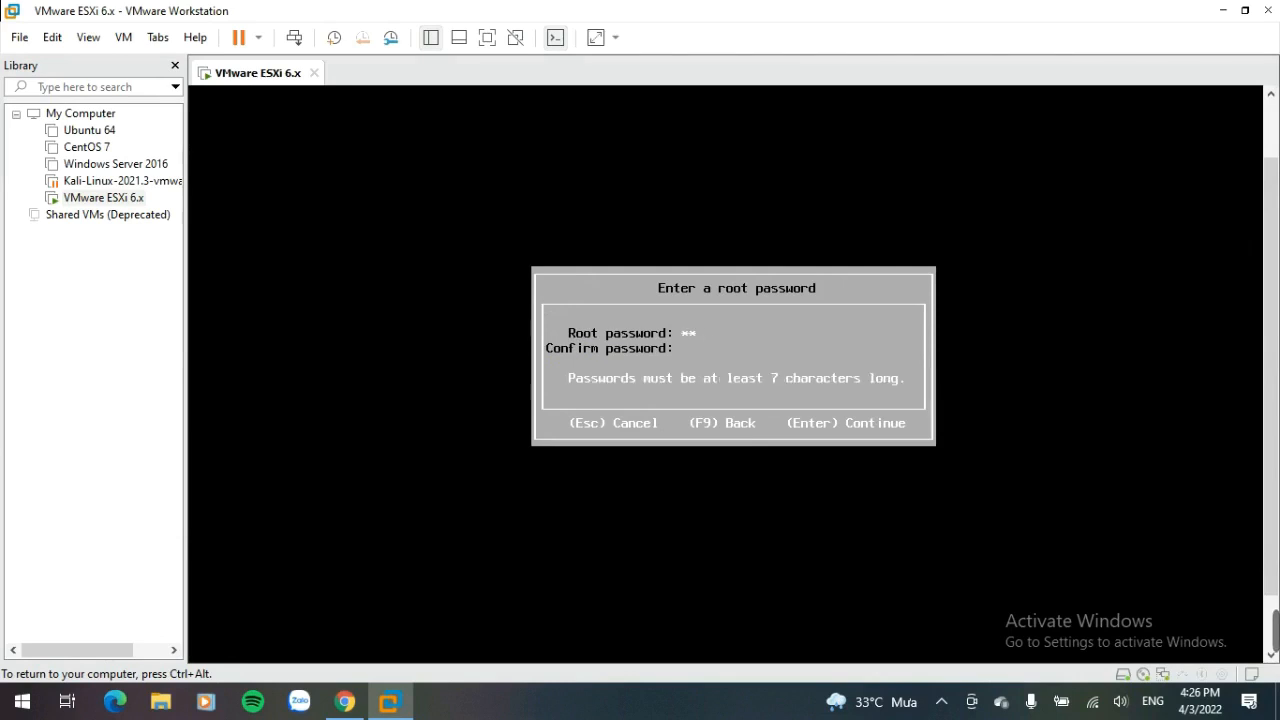
Step: Set and confirm the ESXi root password, then confirm the installation to start it
type("***********")
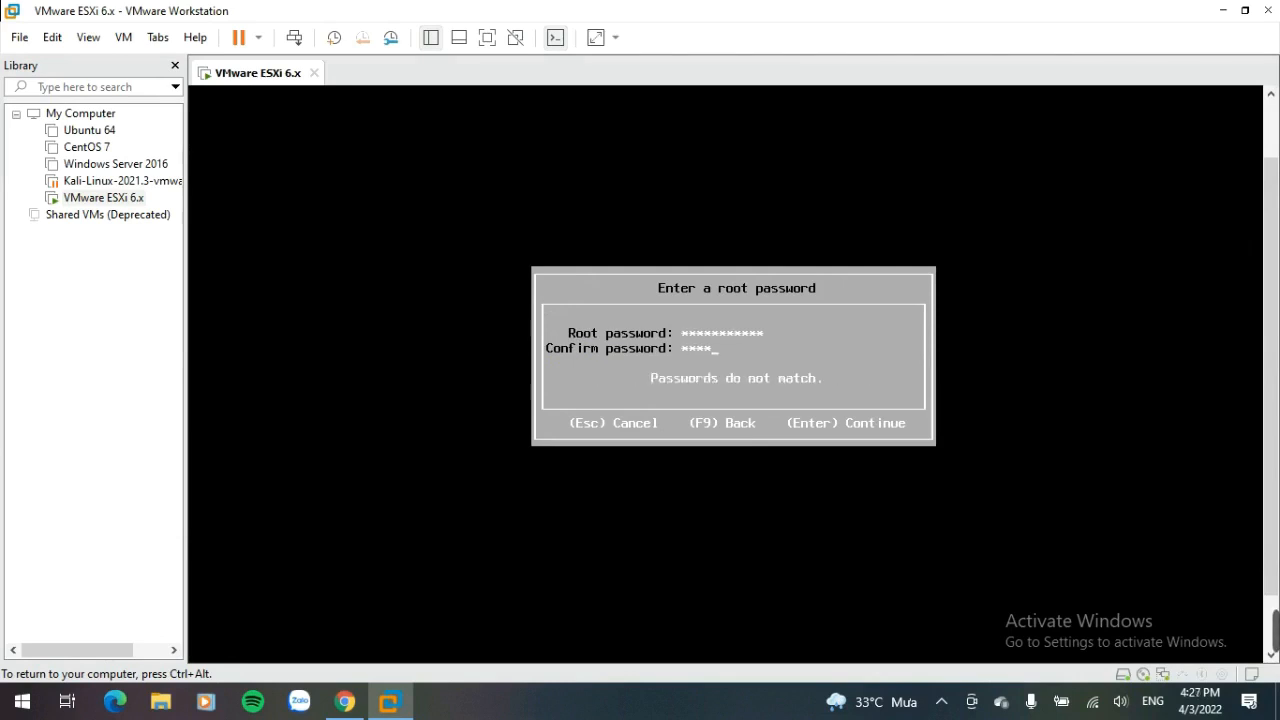
key("Return")
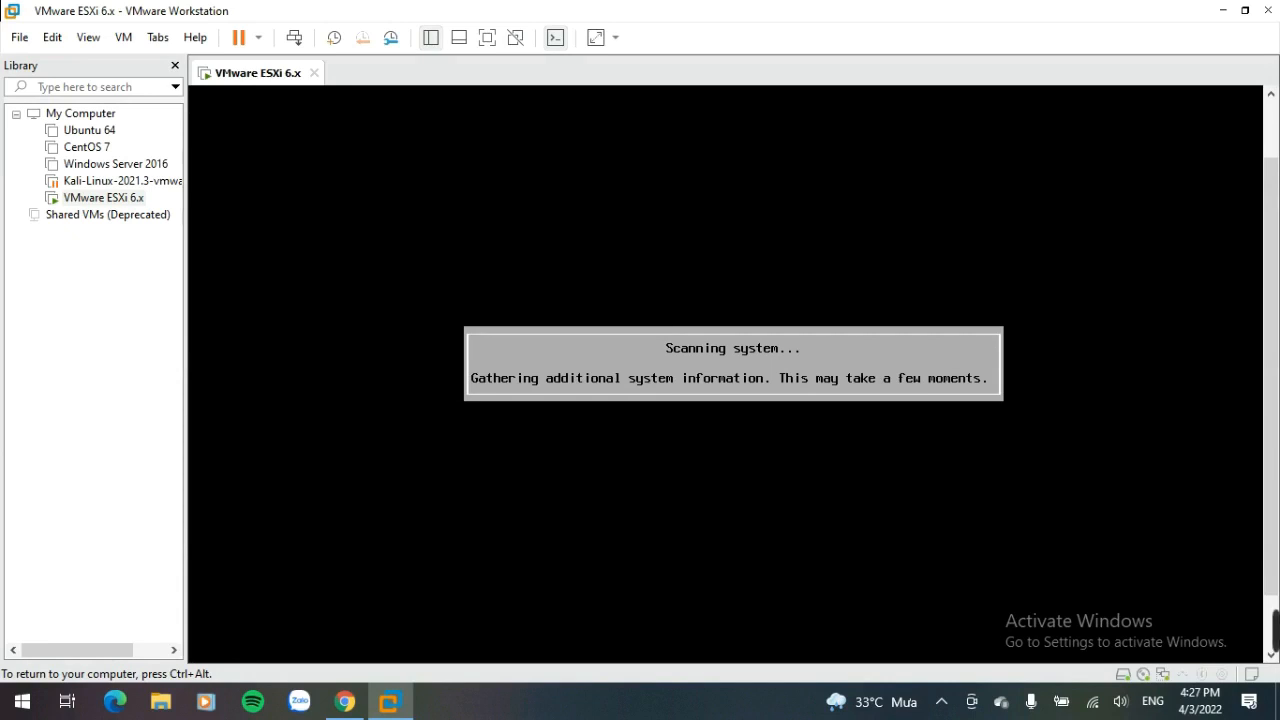
key("F11")
key("ctrl+alt")
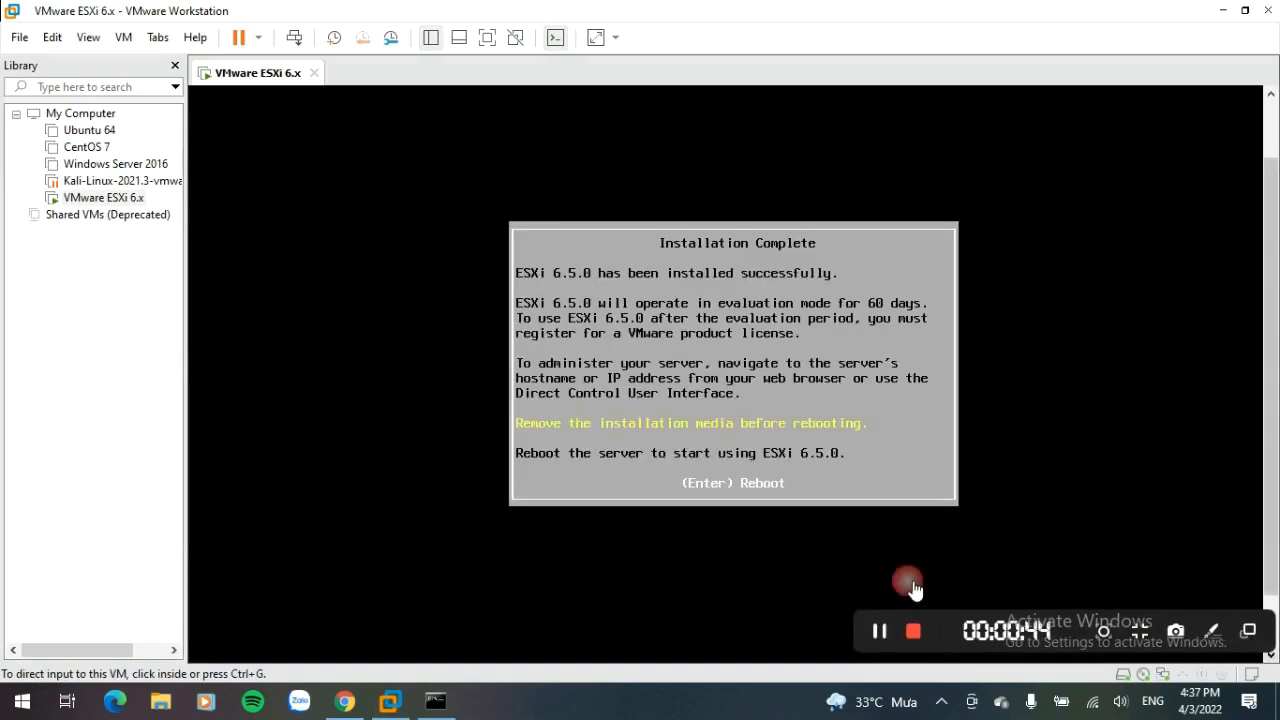
Step: Reboot the virtual machine once the ESXi installation completes
left_click(913, 590)
key("Return")
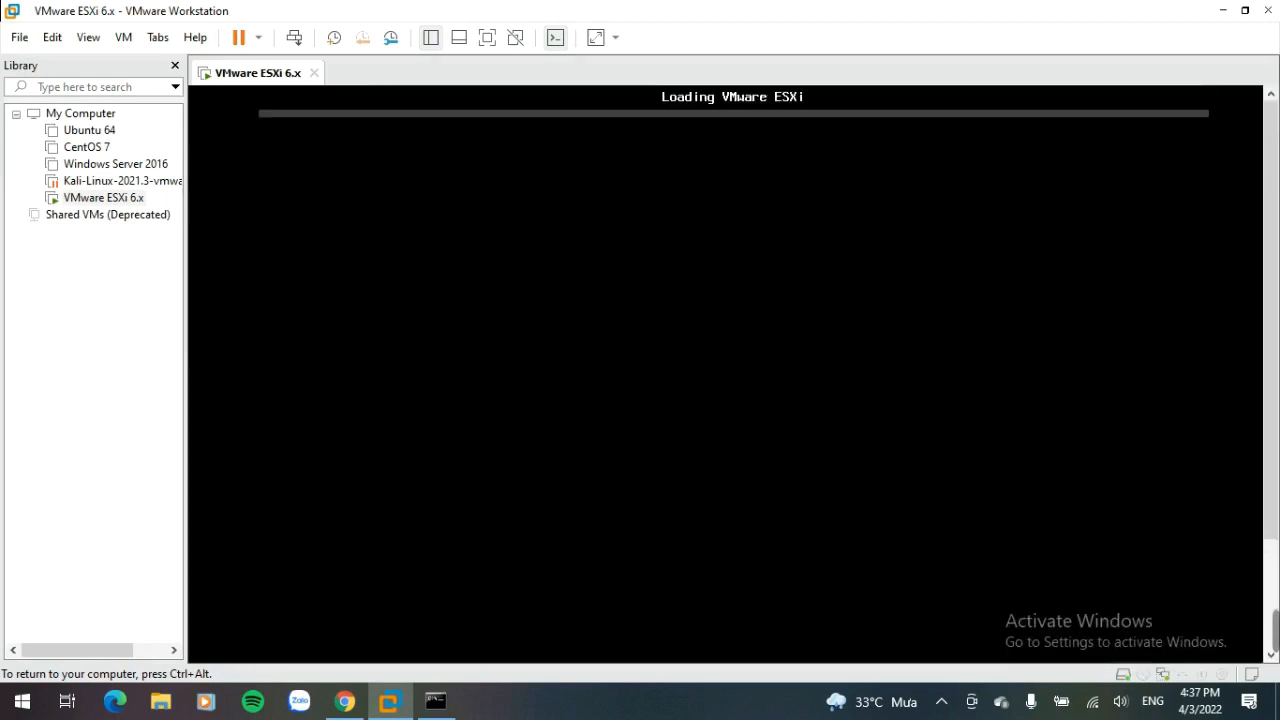
key("ctrl+alt")
mouse_move(1275, 631)
left_click(880, 633)
left_click(880, 633)
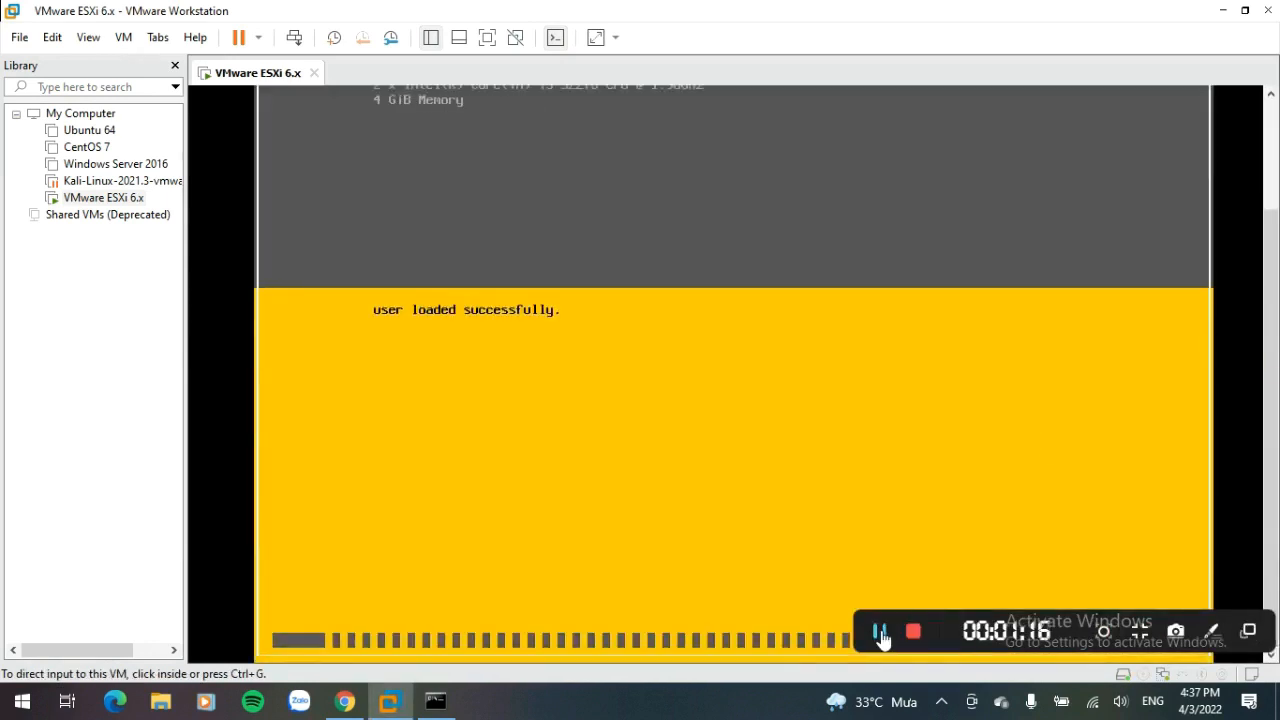
left_click(883, 631)
left_click(883, 631)
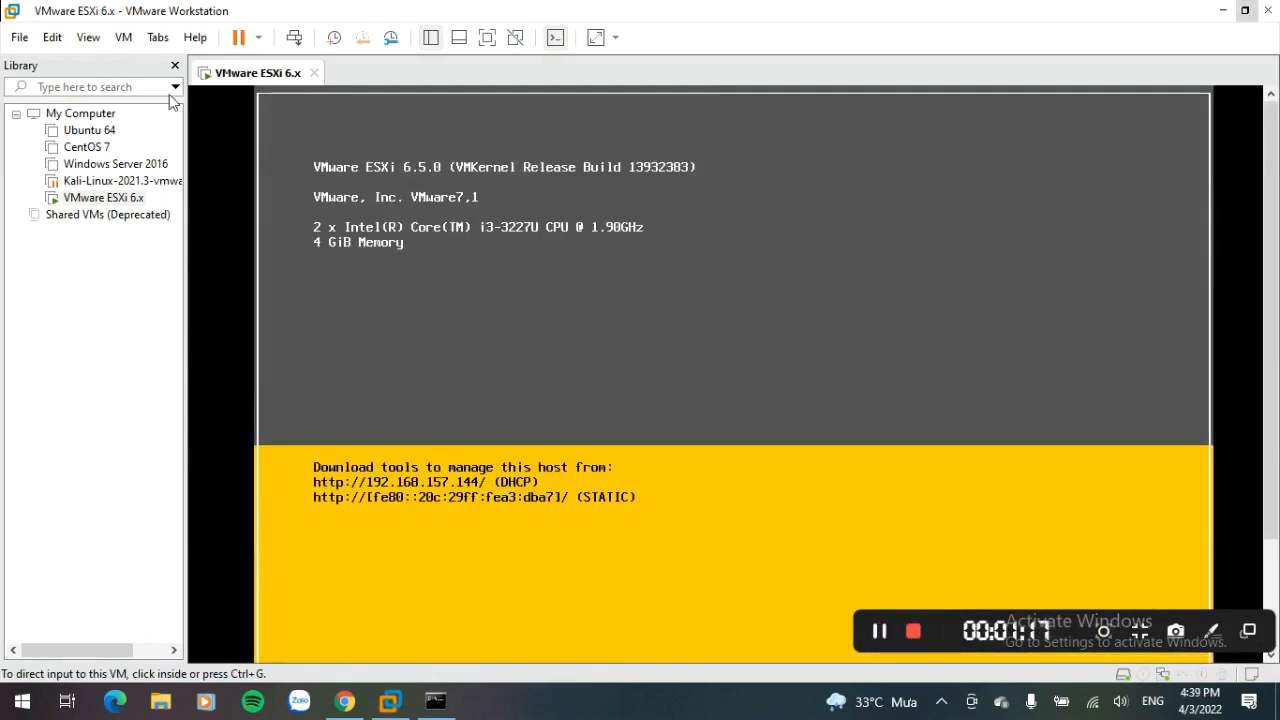
Step: Open the ESXi virtual machine's settings to review its hardware, then close them
left_click(123, 37)
left_click(43, 240)
right_click(121, 191)
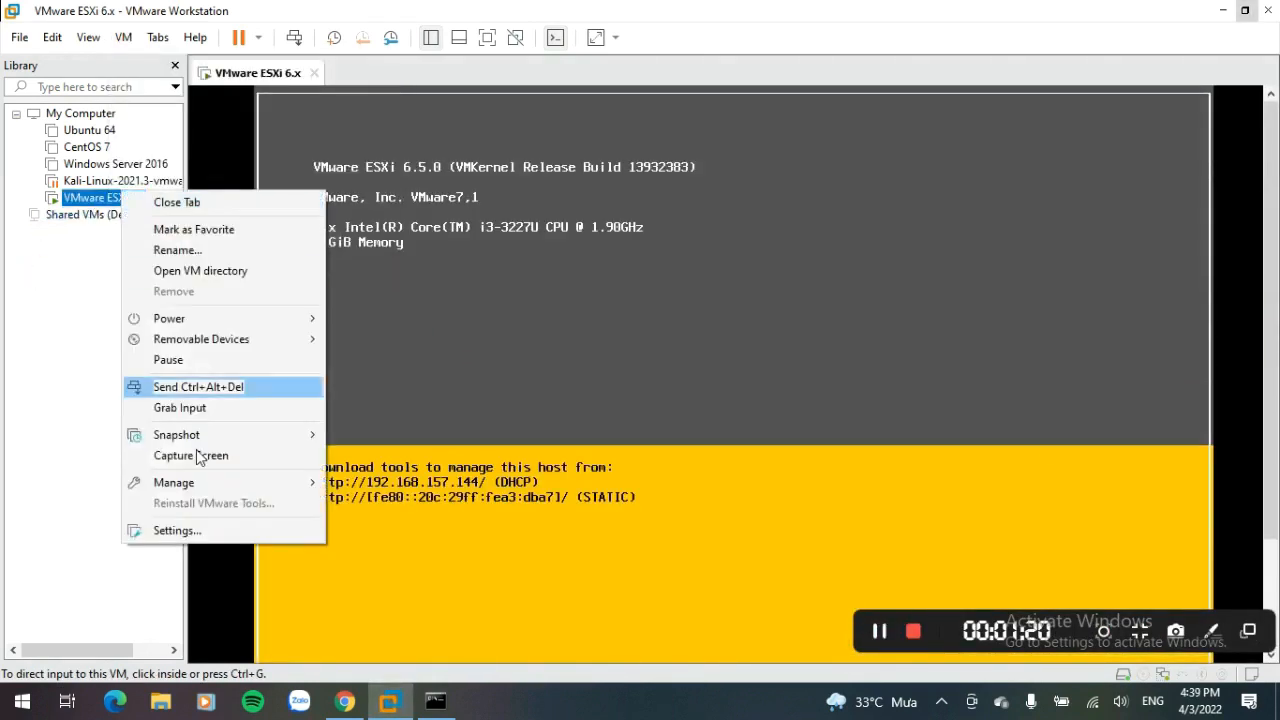
left_click(175, 531)
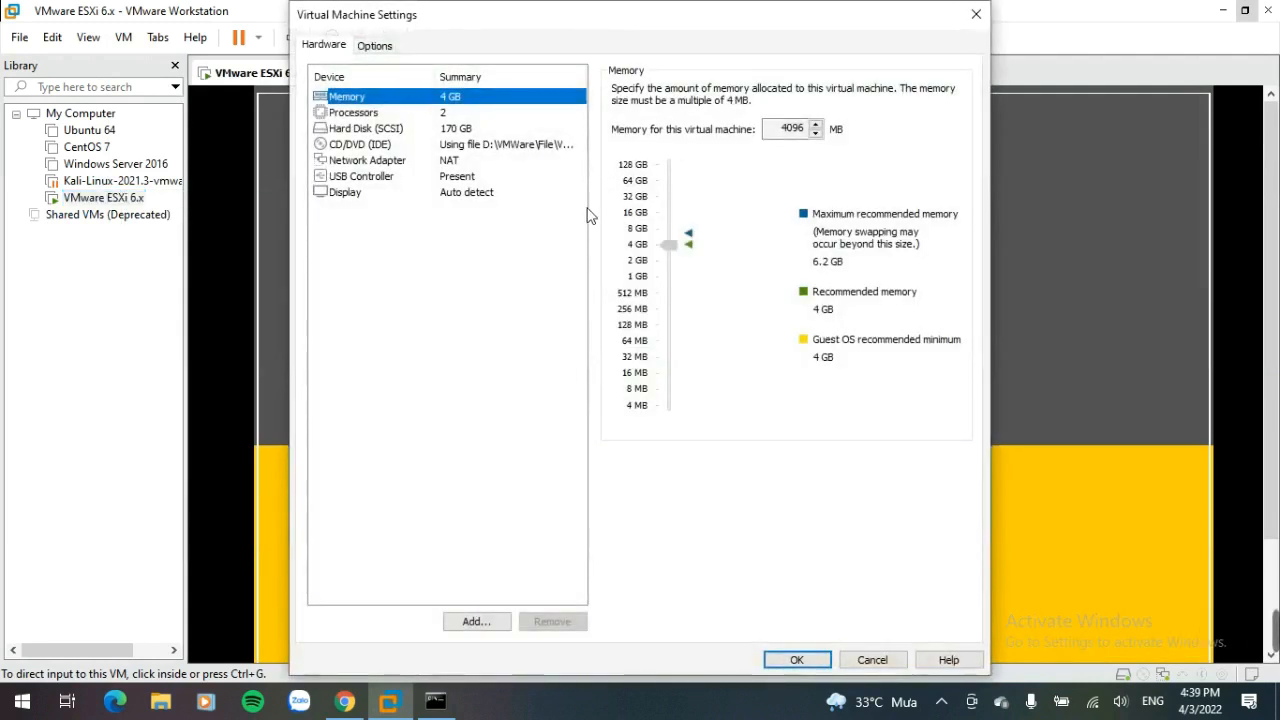
left_click(490, 162)
left_click(618, 158)
left_click(797, 660)
left_click(639, 410)
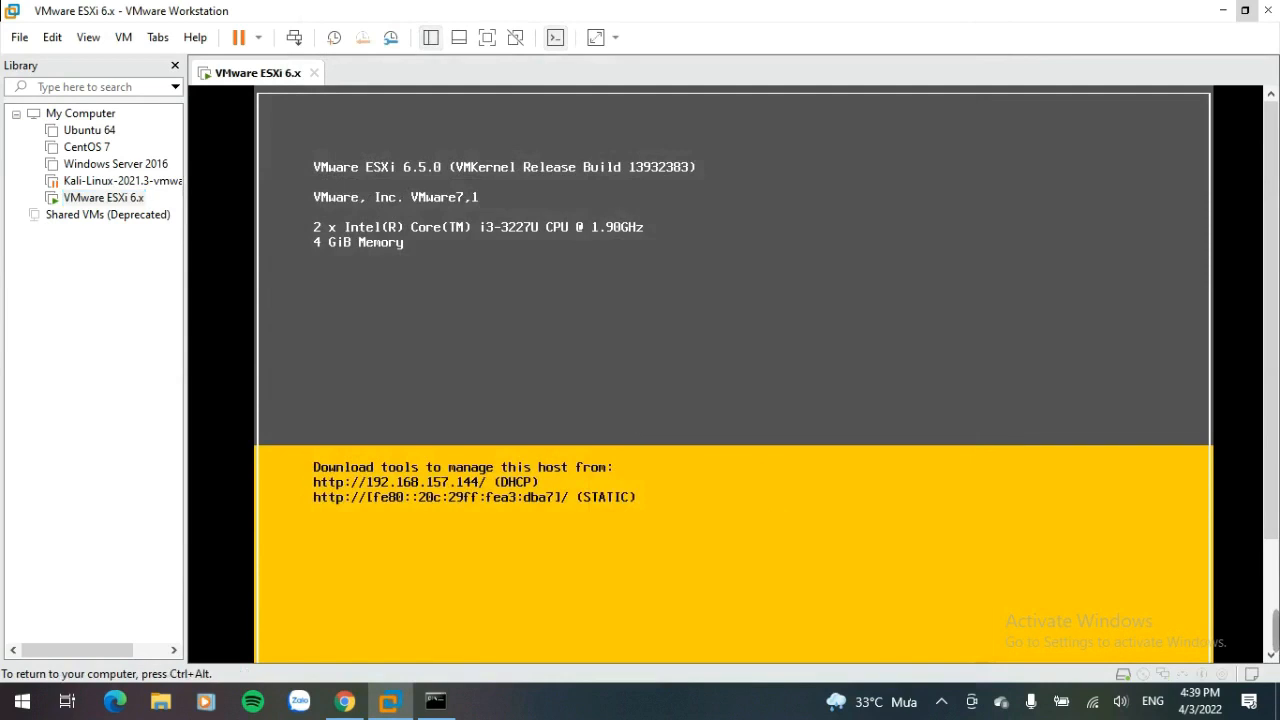
Step: Log in to the ESXi console as root and open Configure Management Network
key("F2")
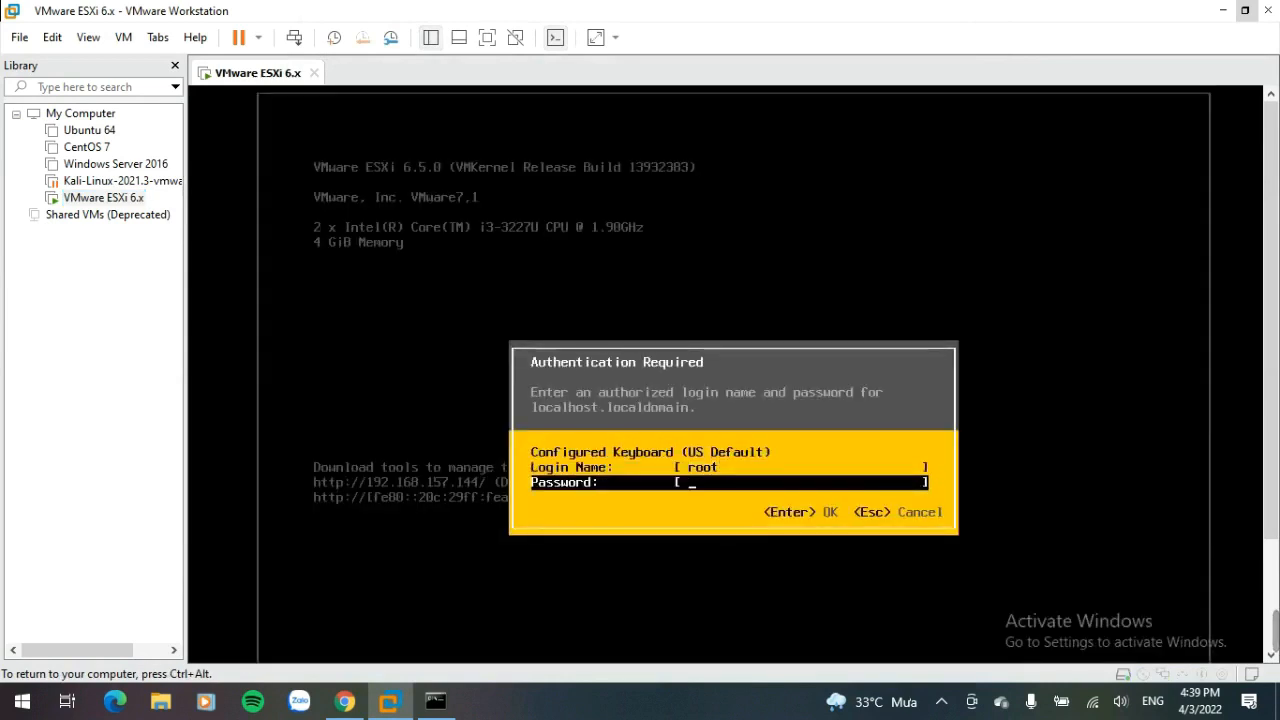
key("Return")
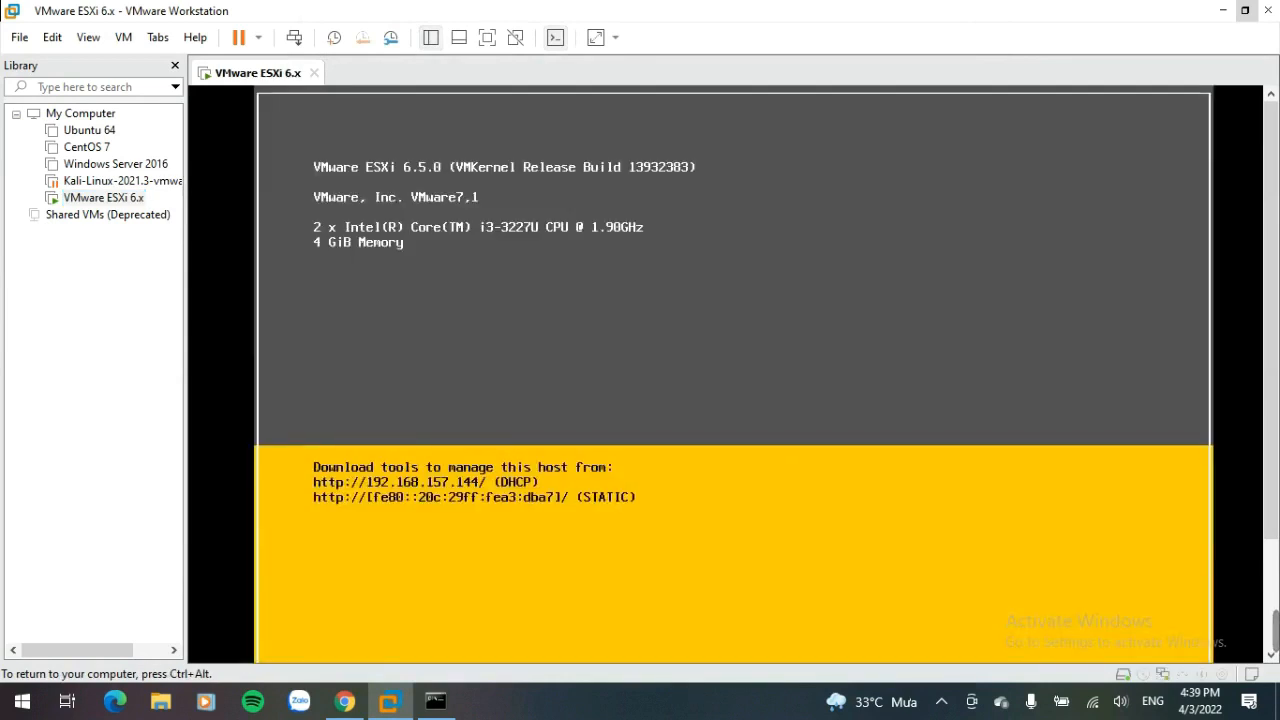
key("Down")
key("Down")
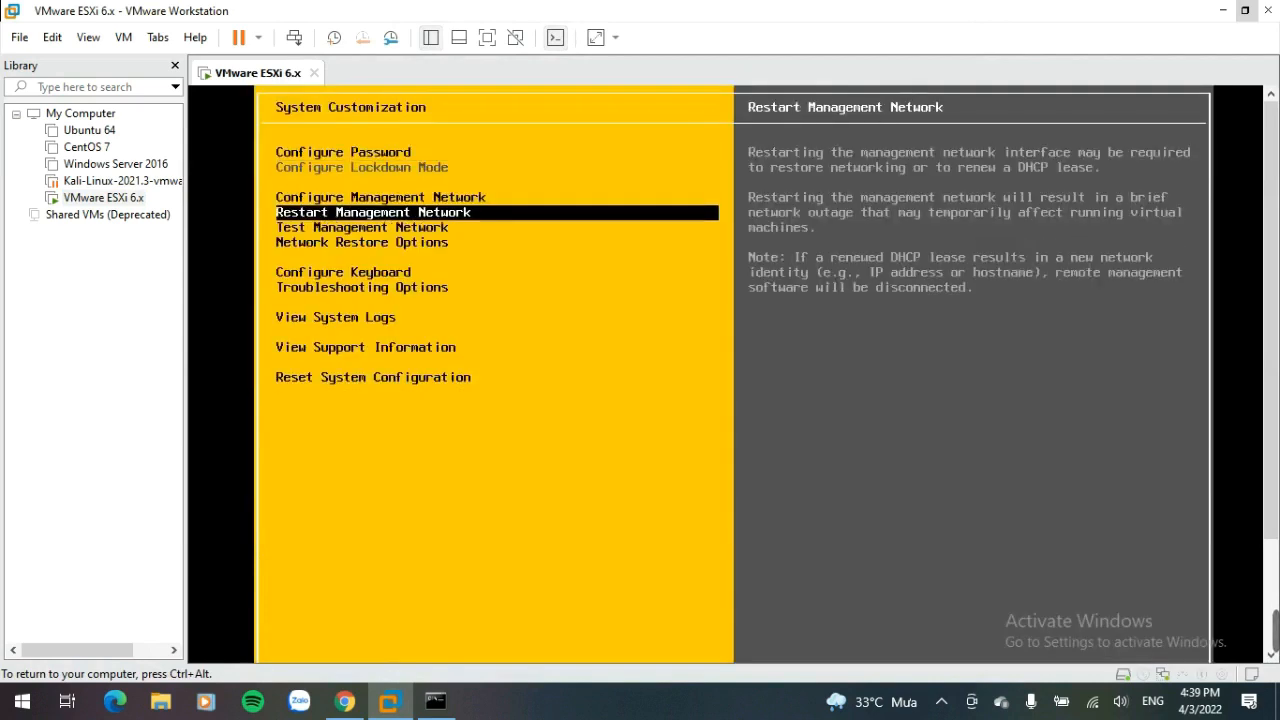
key("Up")
key("Return")
Step: Open IPv4 Configuration, switch to a static IPv4 address, and begin entering the 169.254 IPv4 address
key("Down")
key("Down")
key("Return")
key("Down")
key("Down")
key("space")
key("Down")
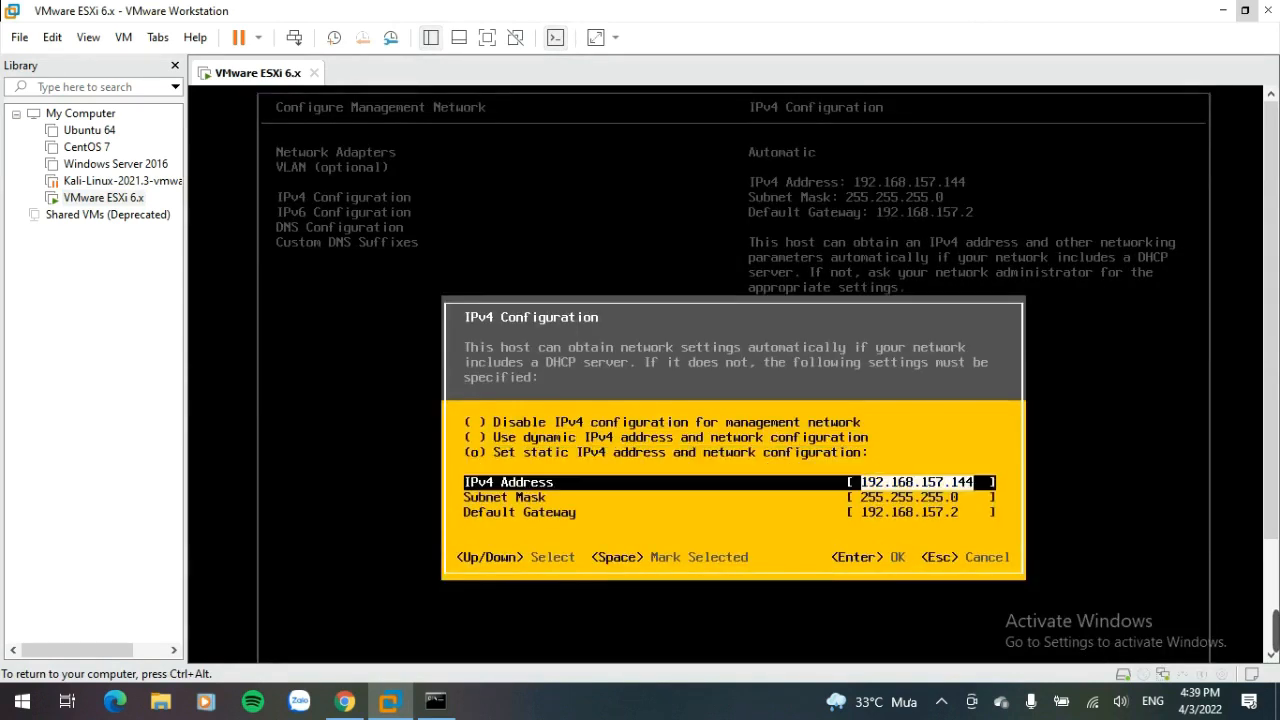
type("169.254.2")
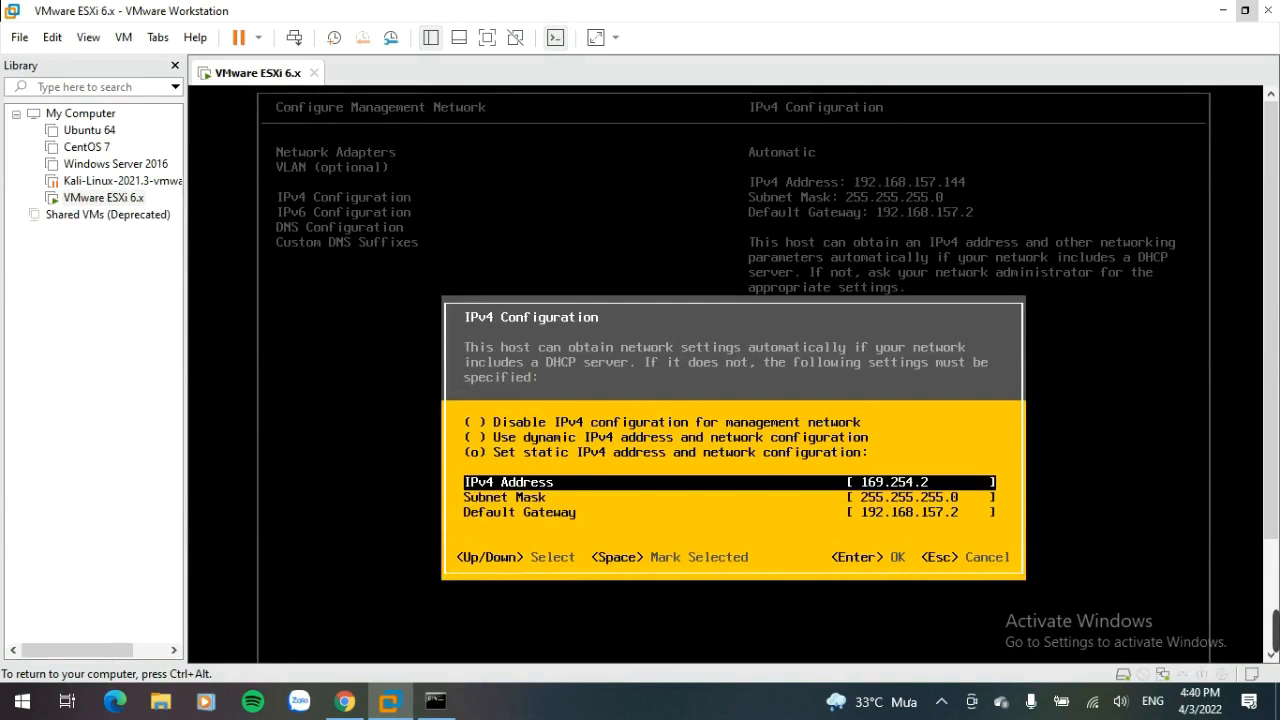
key("Down")
Step: Check the host computer's network details in a command window
key("ctrl+alt")
left_click(440, 704)
left_click_drag(327, 325, 590, 341)
left_click_drag(359, 341, 153, 341)
left_click_drag(153, 341, 560, 369)
left_click(565, 400)
left_click(640, 632)
Step: Set the subnet mask to 255.255.0.0
key("Left")
key("Left")
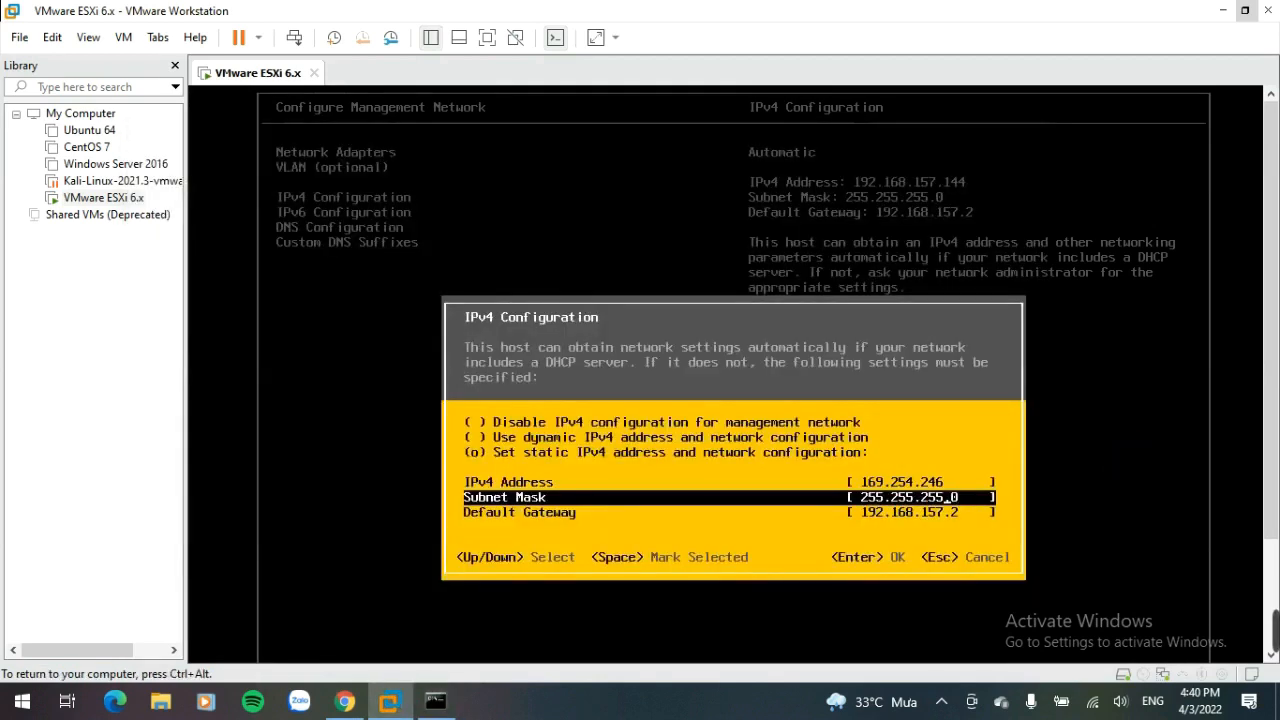
key("Down")
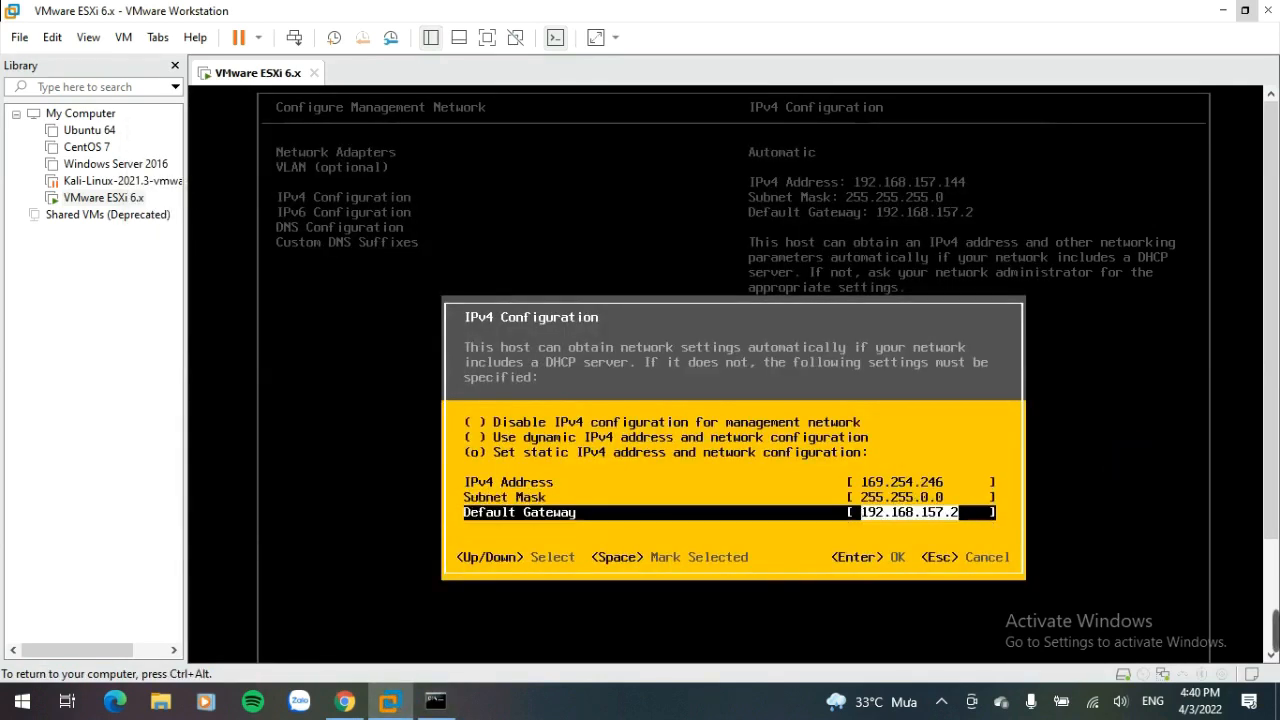
Step: Complete the IPv4 address as 169.254.246.30, enter the default gateway, and apply the IPv4 settings
key("Up")
key("Up")
key("Right")
key("Down")
key("Down")
type("1")
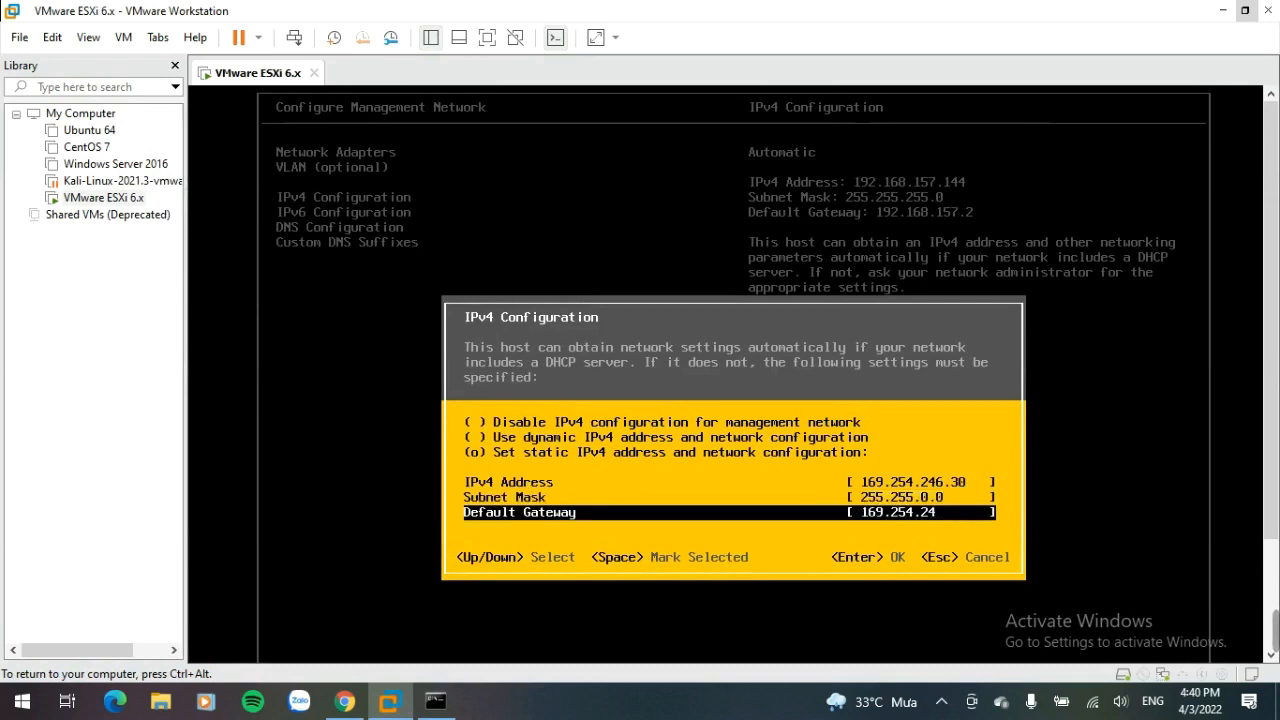
key("Return")
key("Down")
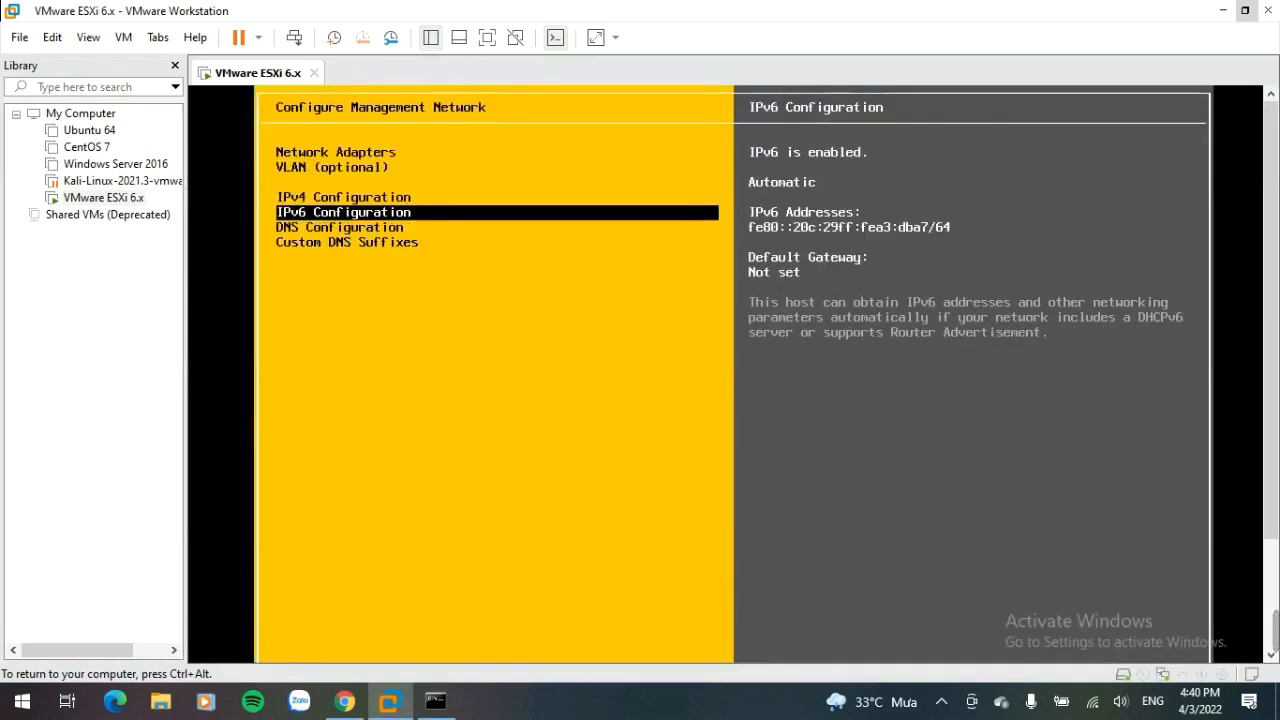
key("Return")
key("Up")
key("Escape")
Step: Set DNS Configuration to use manual servers with primary DNS server 169.254.246.1
key("Down")
key("Return")
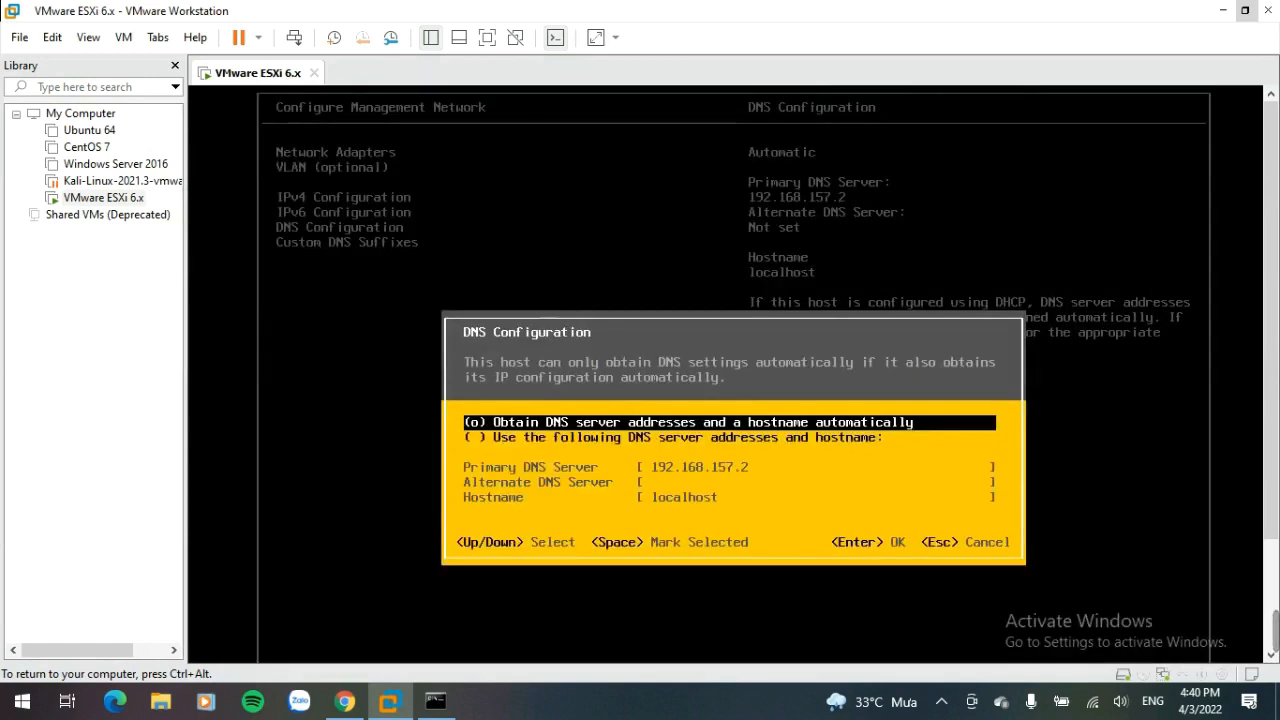
key("Down")
key("space")
key("Down")
type("169")
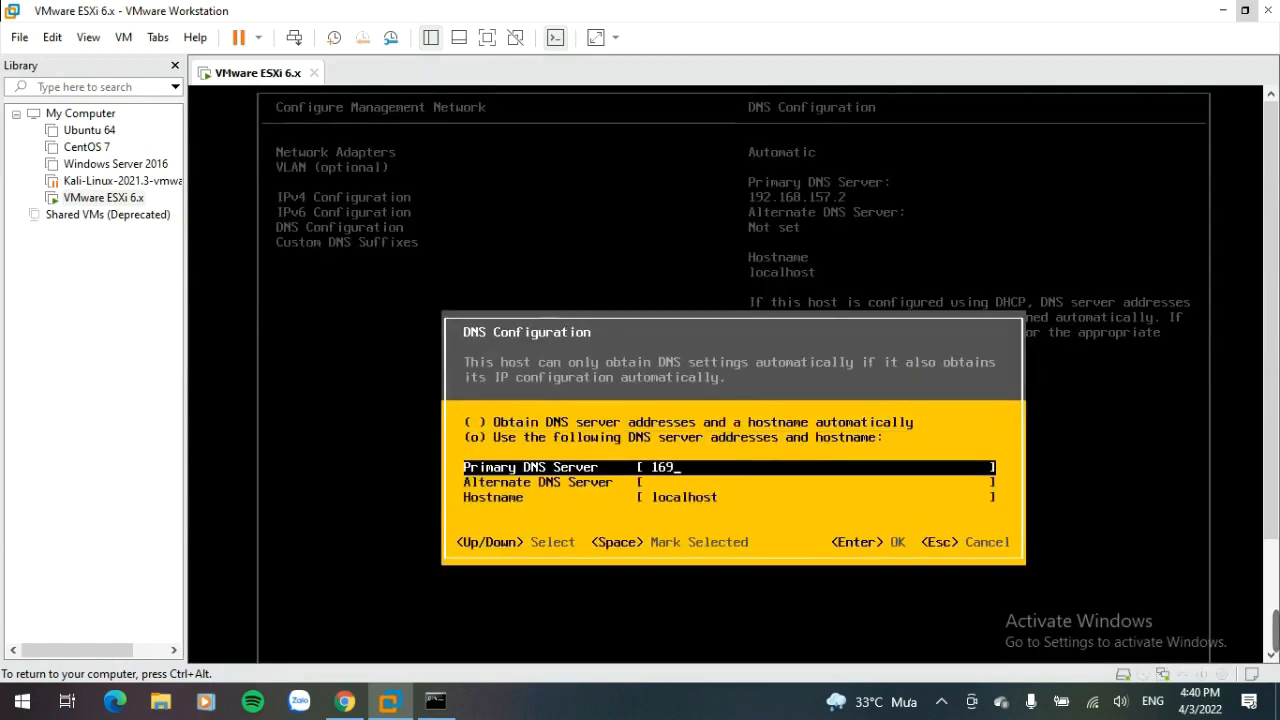
key("Down")
key("Down")
key("Return")
Step: Leave the management network configuration, apply the changes, and restart the host
key("Down")
key("Return")
key("Escape")
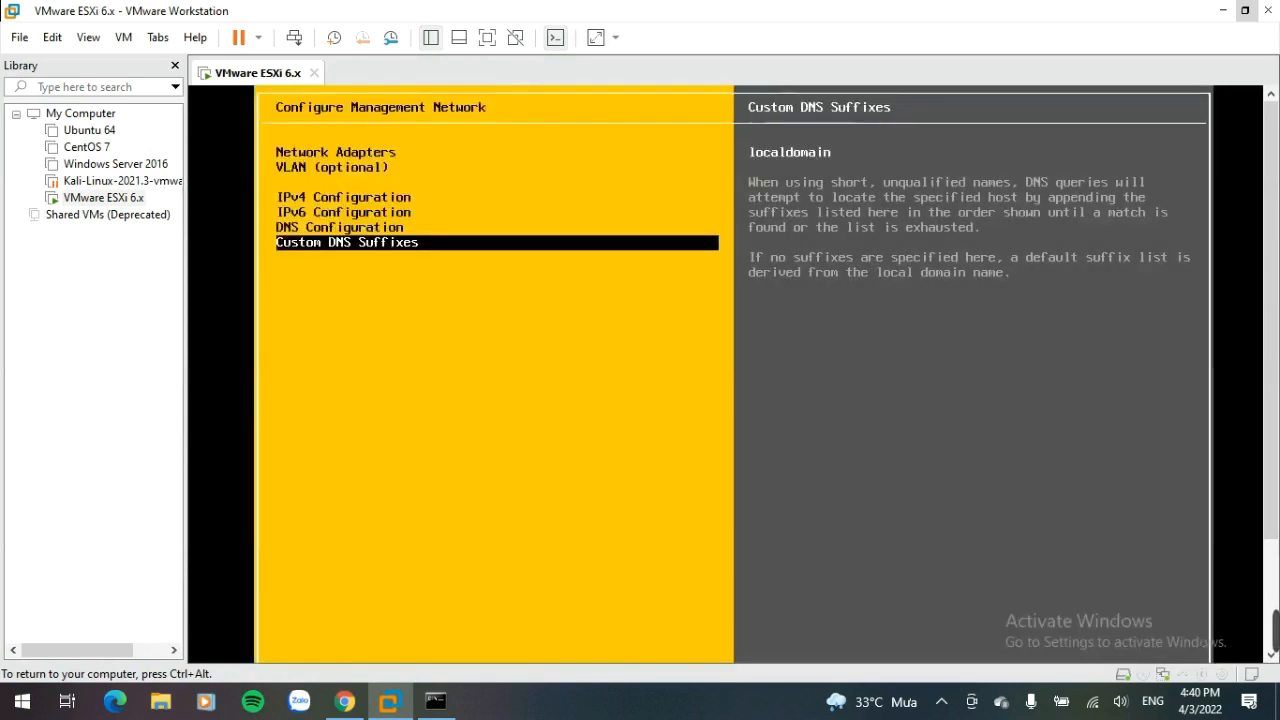
key("Escape")
key("Escape")
key("Escape")
key("y")
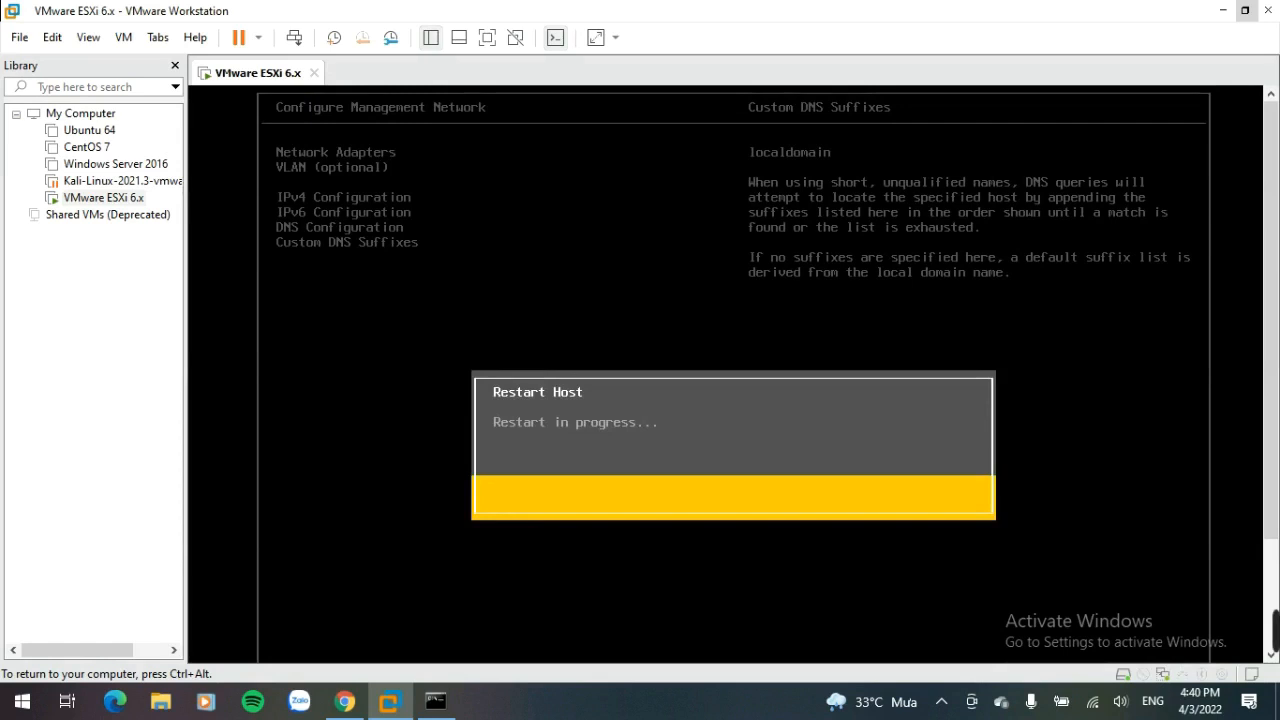
key("ctrl+alt")
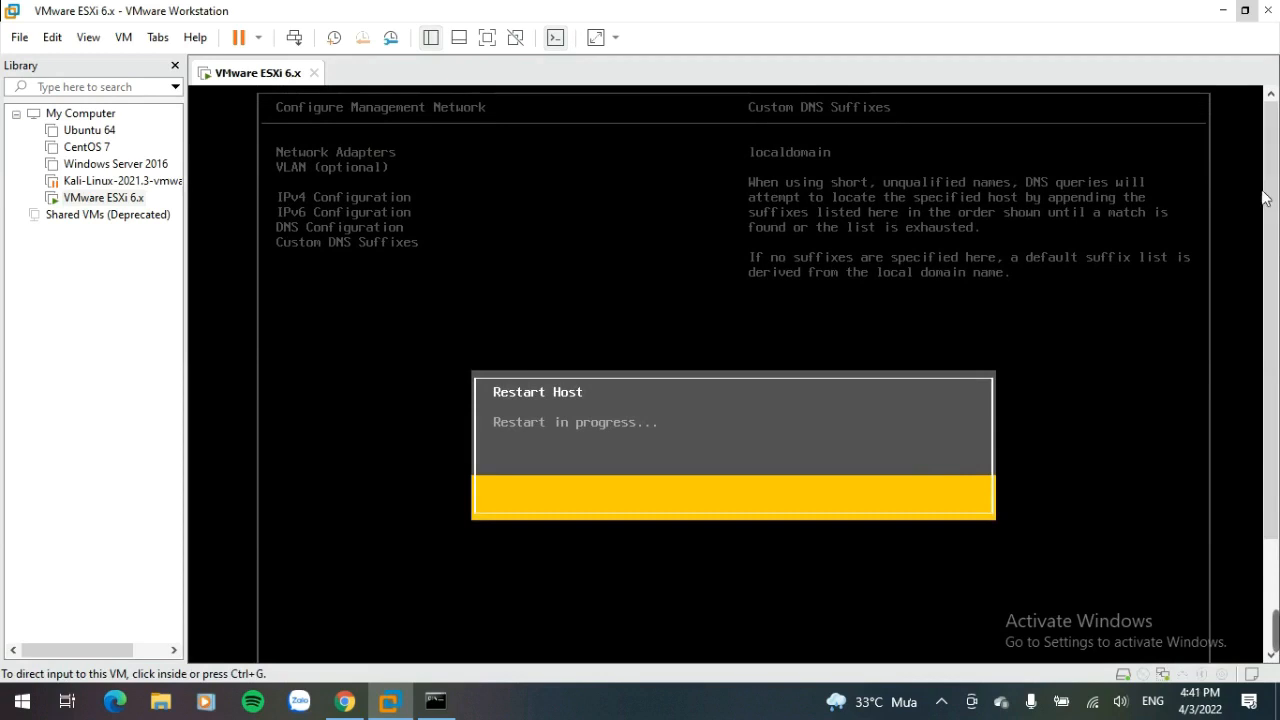
mouse_move(1272, 218)
left_mouse_down()
mouse_move(1273, 358)
mouse_move(1270, 210)
left_mouse_up()
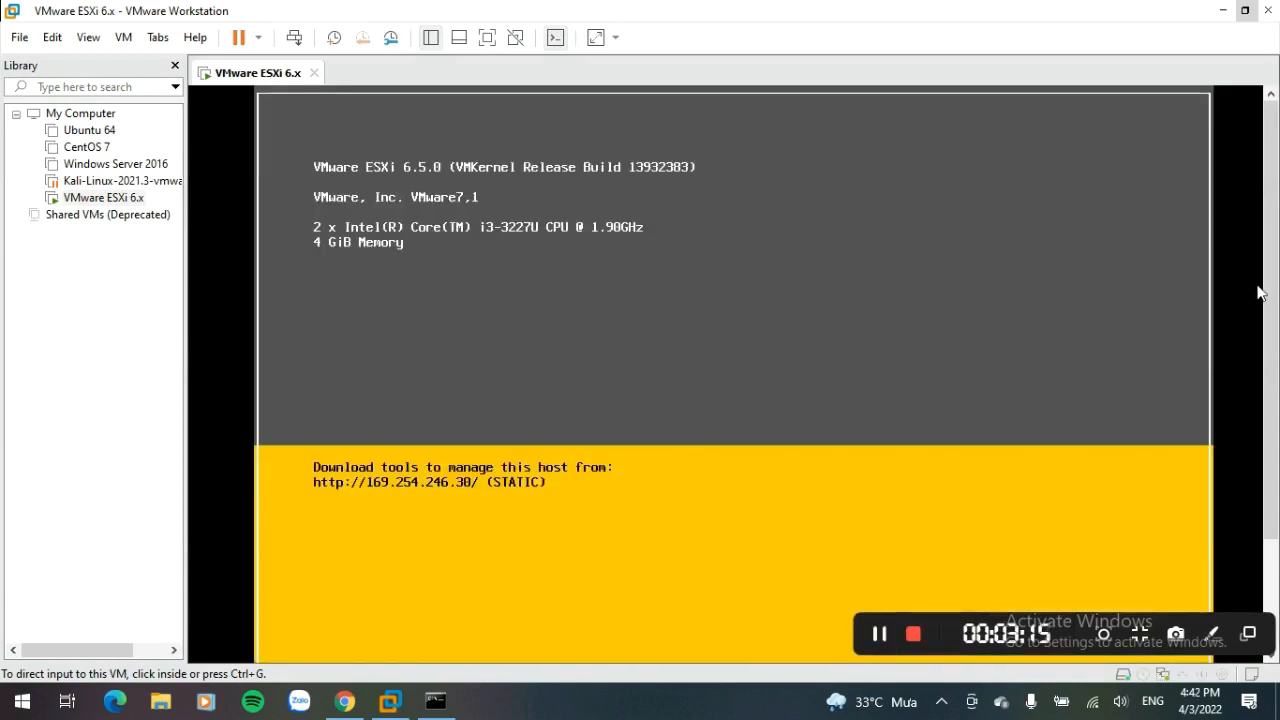
left_click(373, 478)
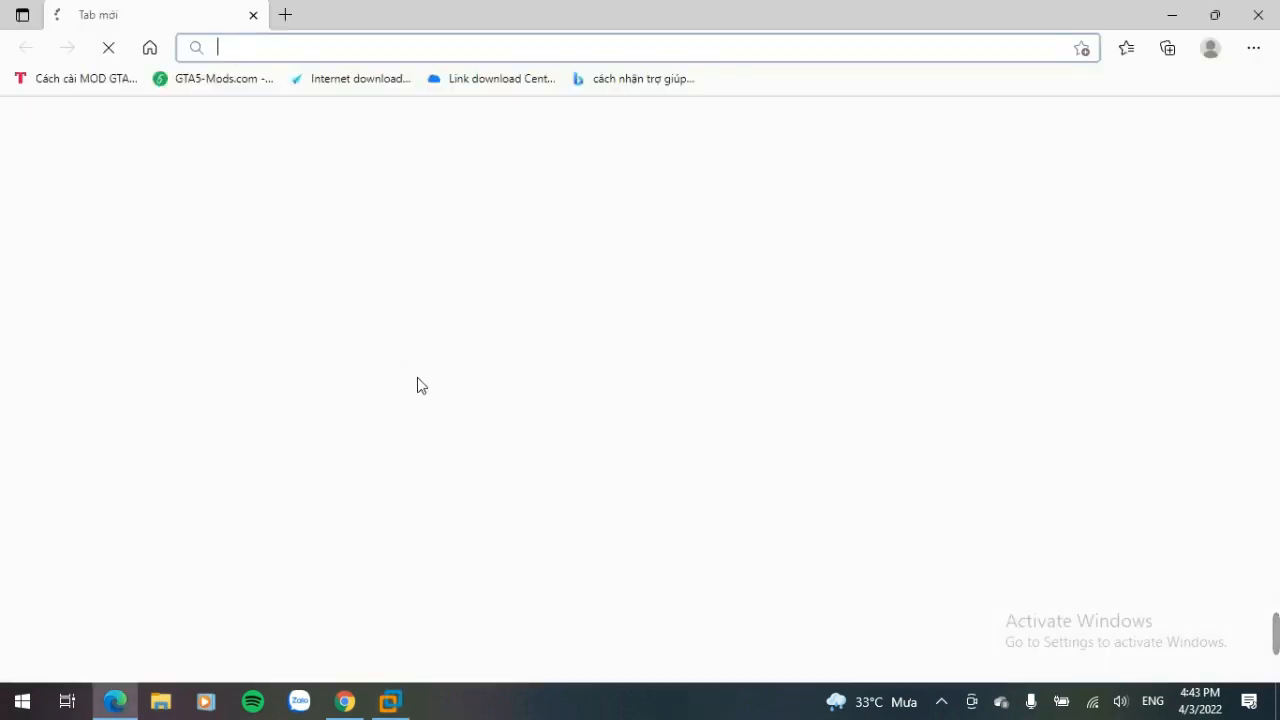
Step: Open the ESXi host client in the browser at 169.254.246.30
left_click(362, 48)
type("169.254.246.30")
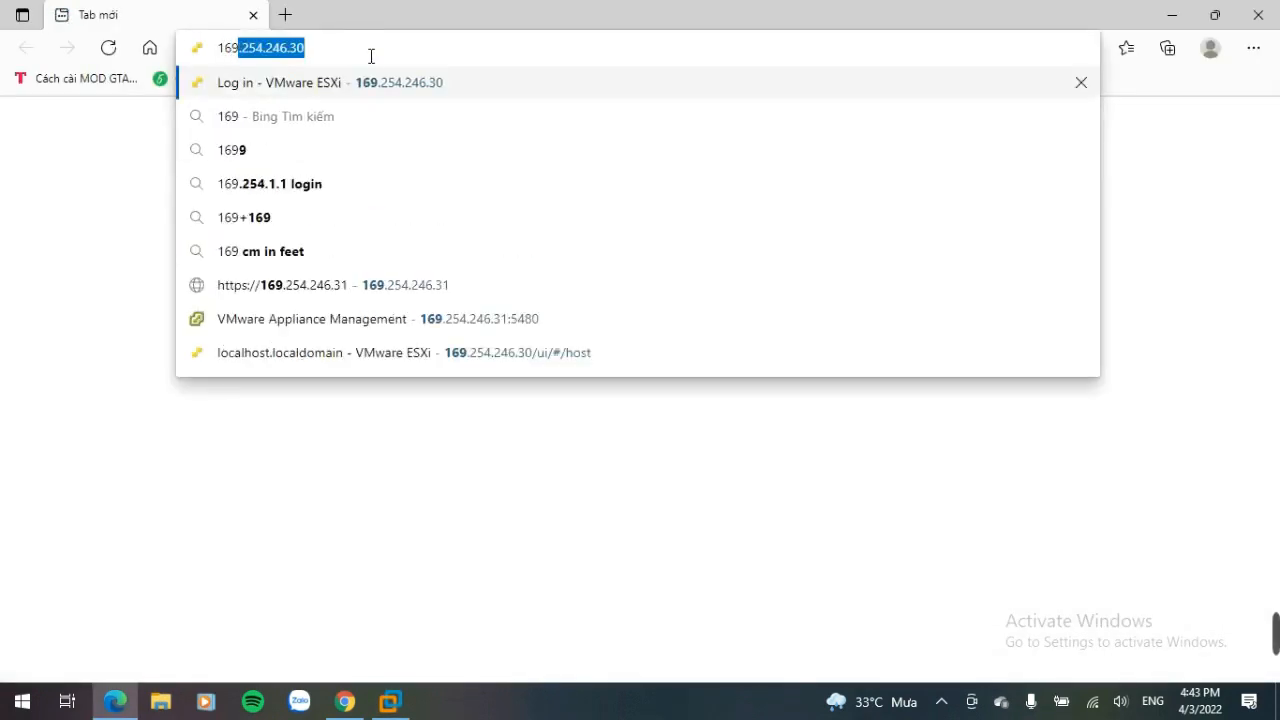
key("Return")
left_click(388, 480)
left_click(423, 636)
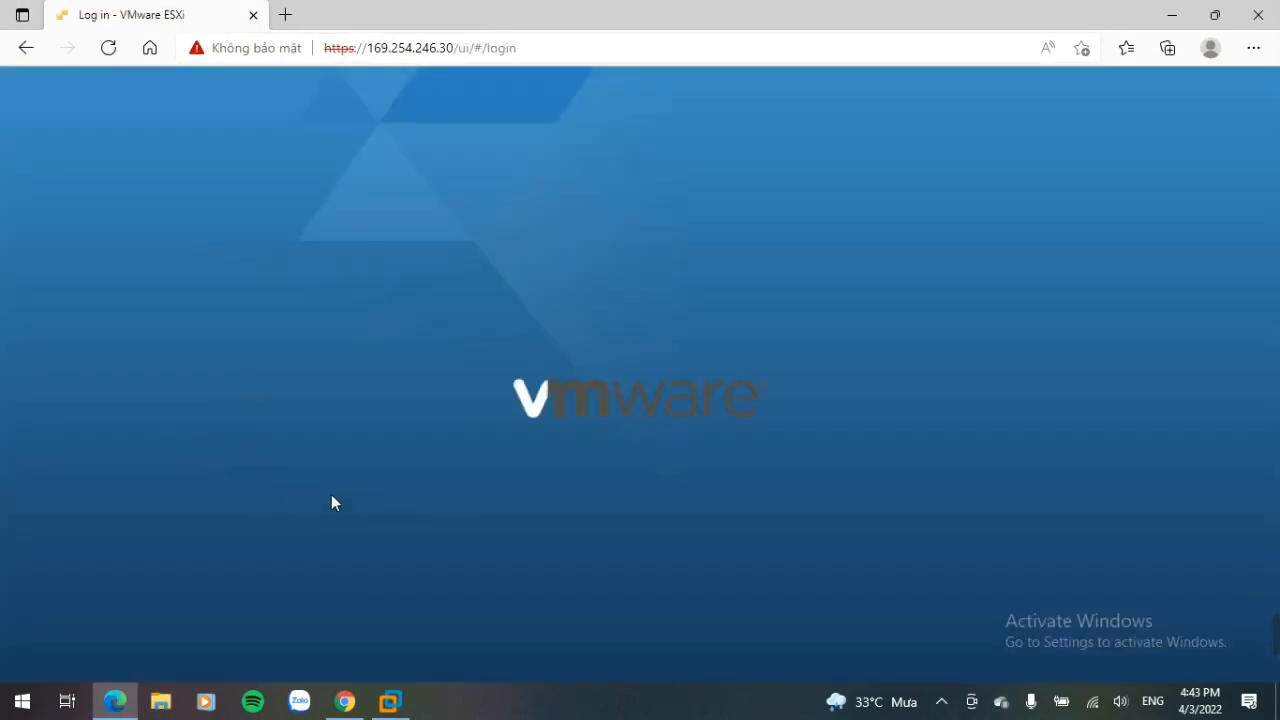
Step: Log in to the host client as root with the account password and close the CEIP dialog
left_click(318, 428)
type("root")
key("Escape")
key("Tab")
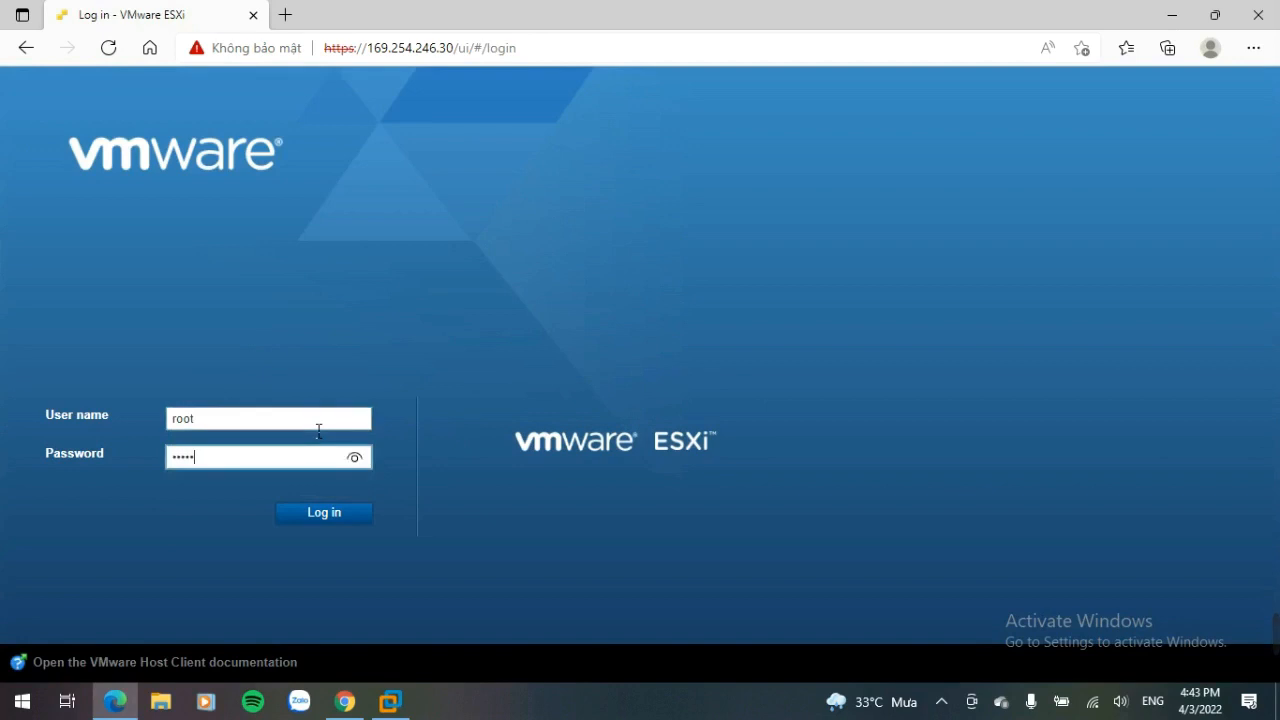
key("Return")
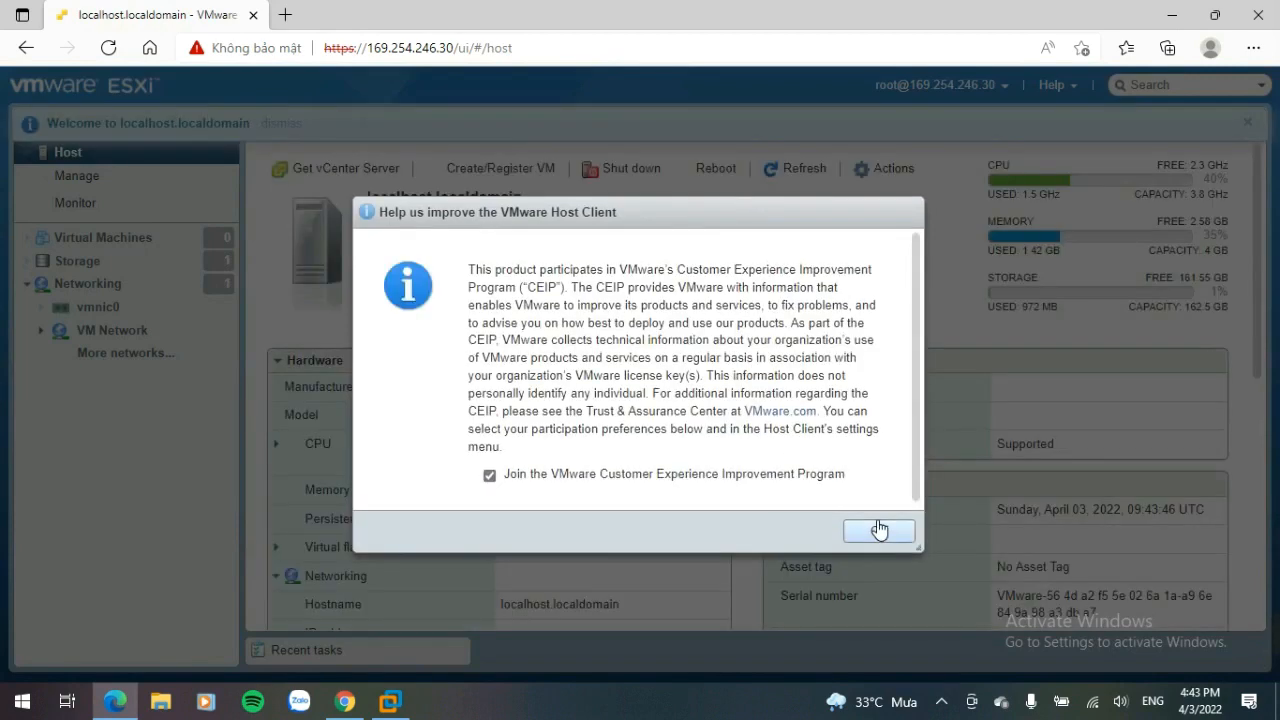
left_click(880, 524)
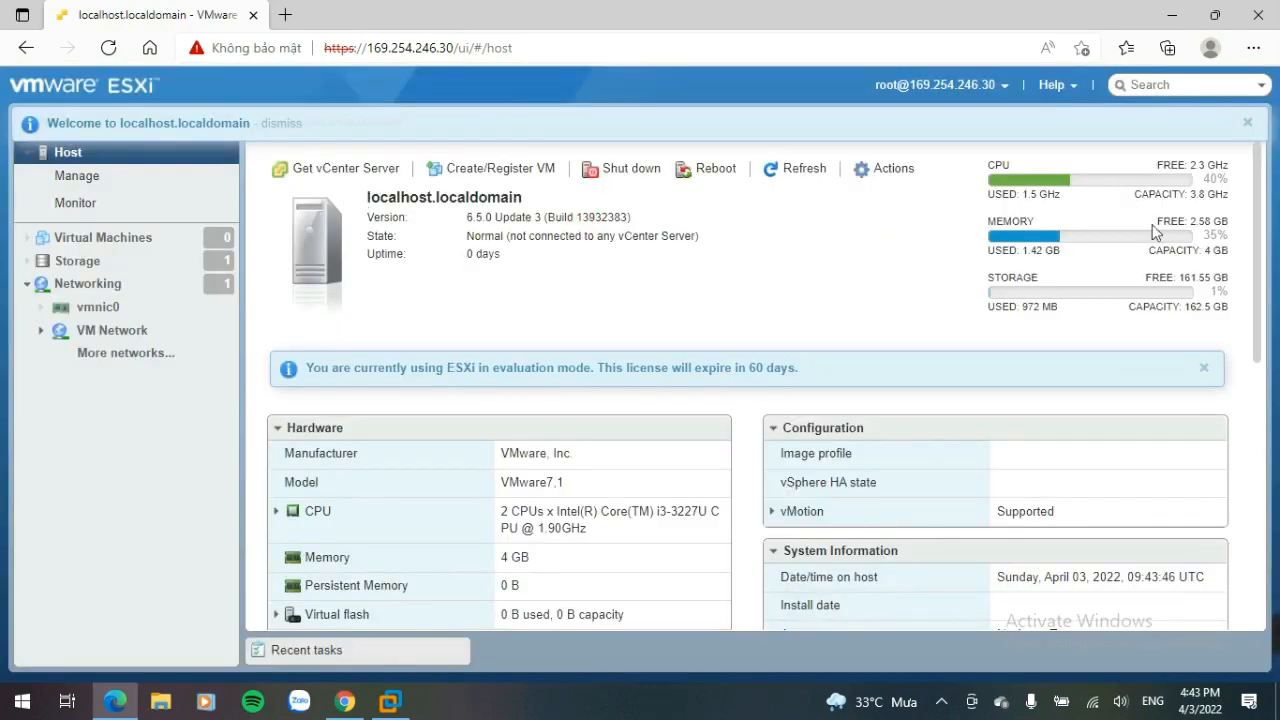
Step: Review the host's hardware, configuration and networking summary
scroll(703, 450, "down", 2)
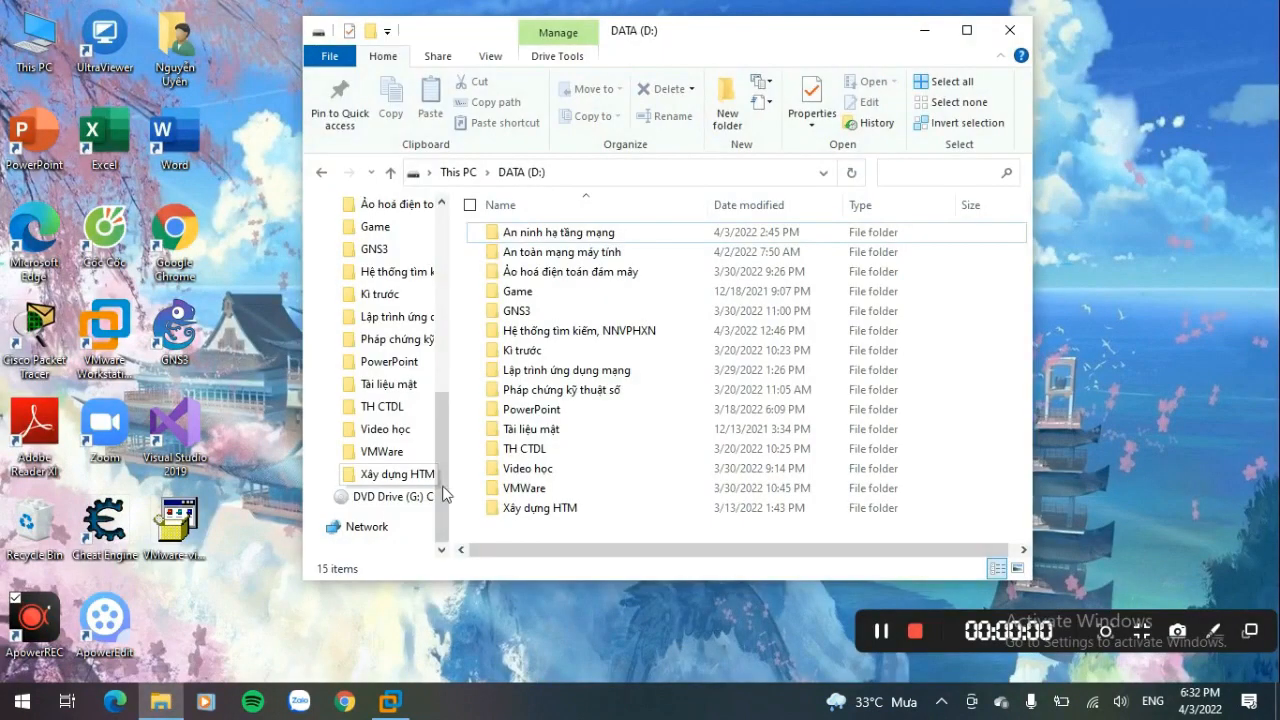
left_click(410, 496)
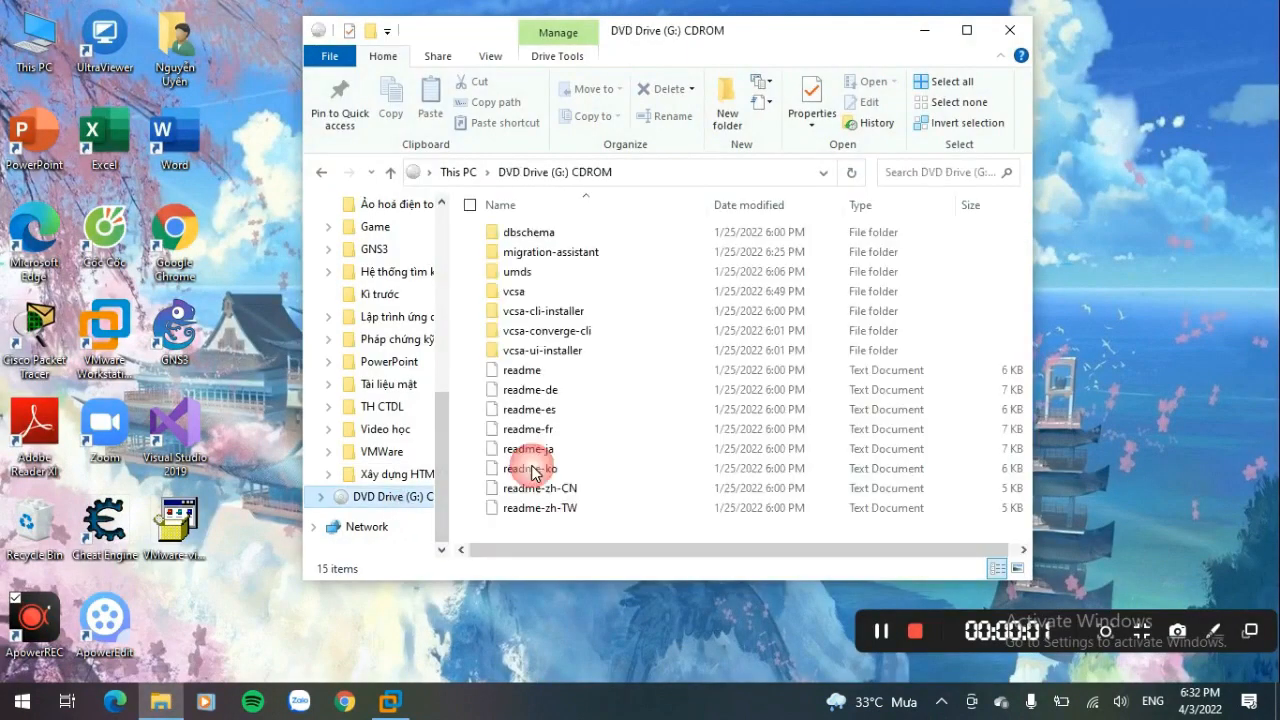
Step: Launch the installer from the vcsa-ui-installer win32 folder on the vCenter DVD
double_click(571, 353)
double_click(535, 276)
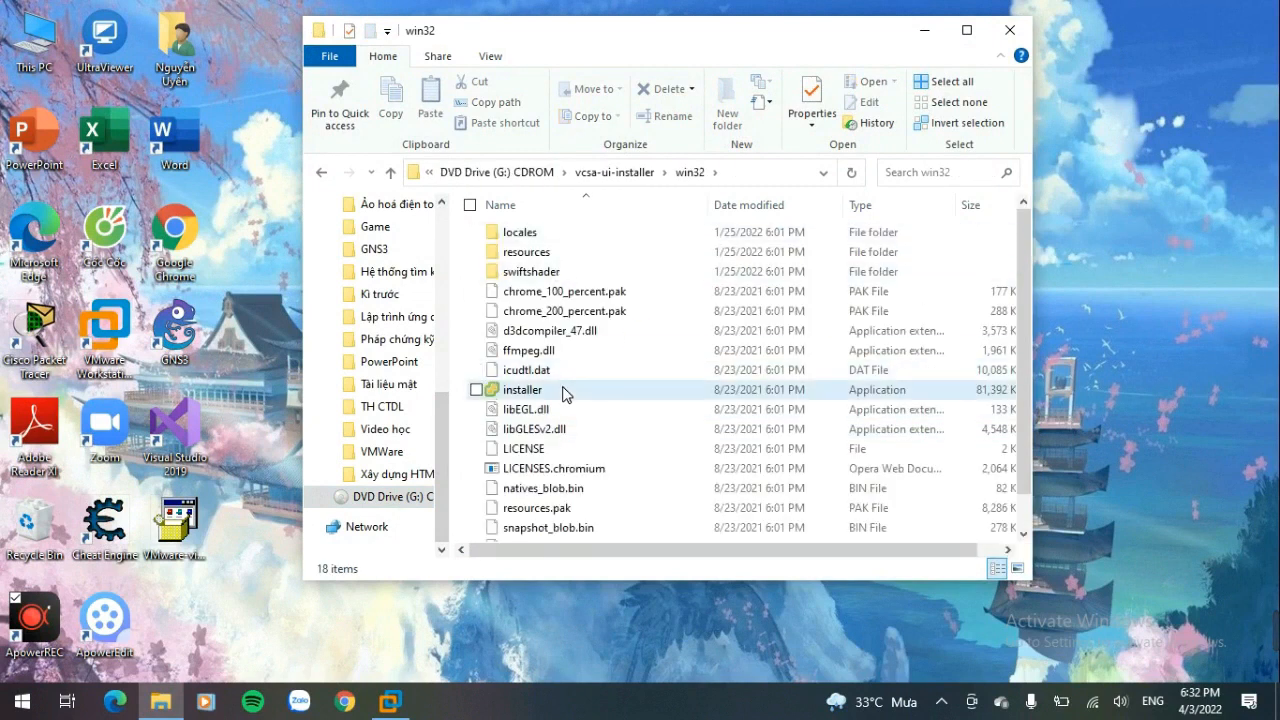
double_click(563, 391)
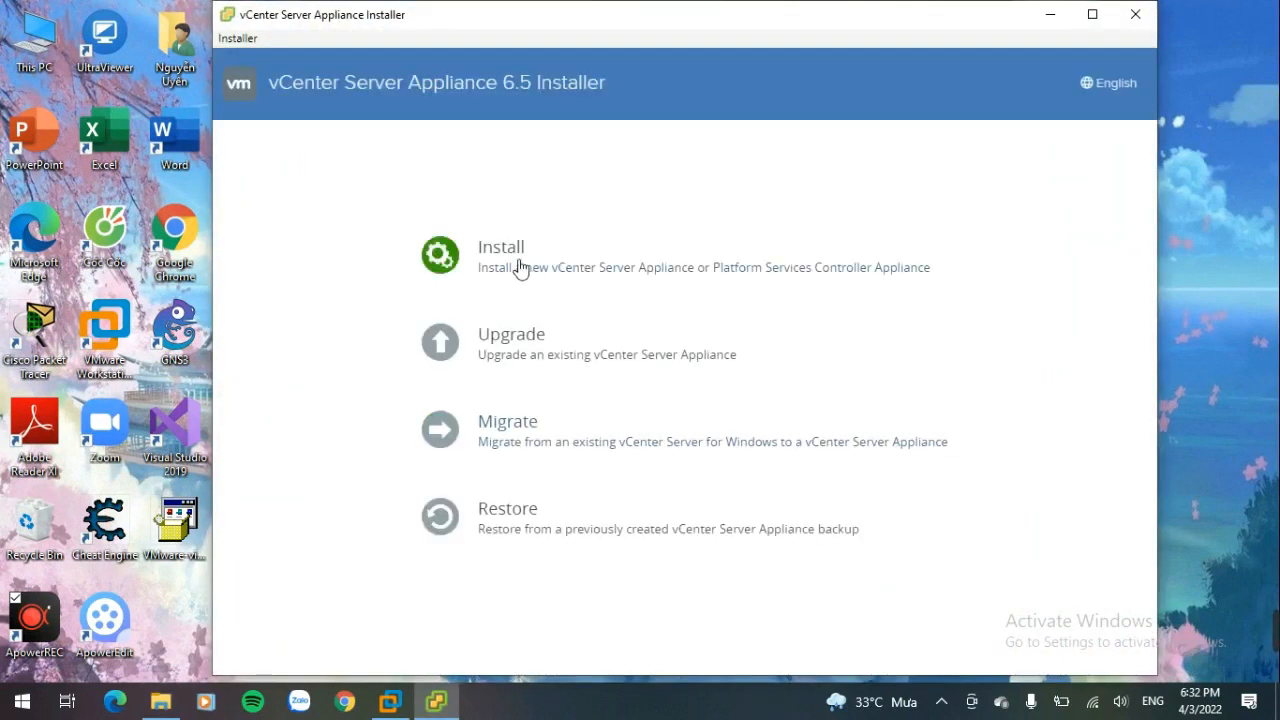
Step: Start a new vCenter Server Appliance install, accepting the license agreement
left_click(488, 264)
left_click(892, 589)
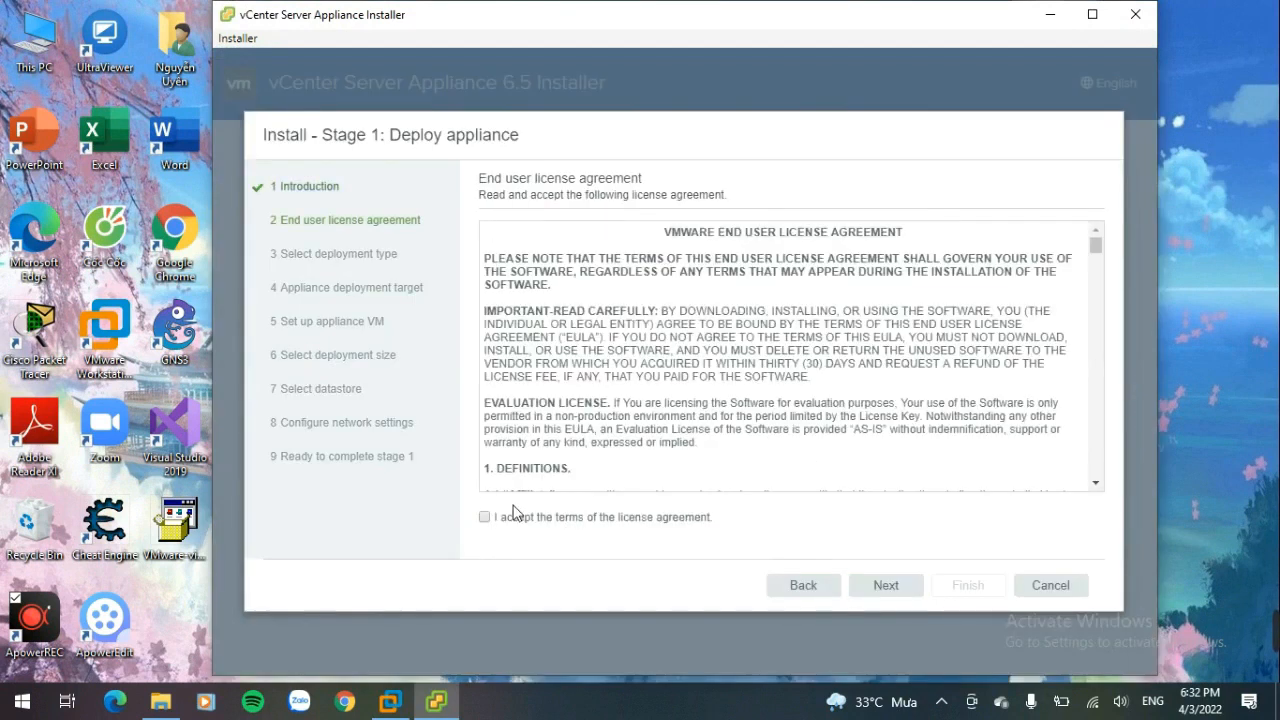
left_click(881, 580)
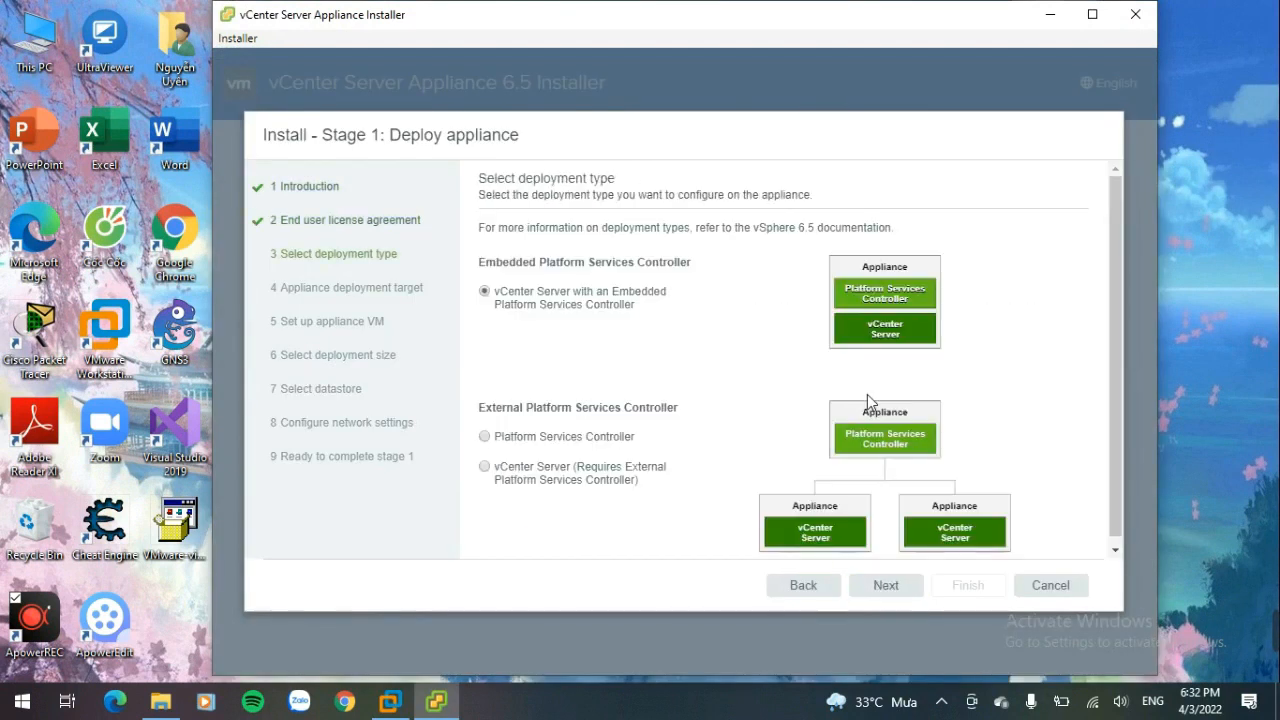
Step: Choose vCenter Server with an Embedded Platform Services Controller and target ESXi host 169.254.246.30 as root with the host password
left_click(895, 588)
left_click(780, 250)
type("169.254.246.30")
key("Tab")
key("Tab")
type("root")
key("Tab")
type("•••••••••••")
double_click(784, 257)
key("ctrl+c")
left_click(836, 252)
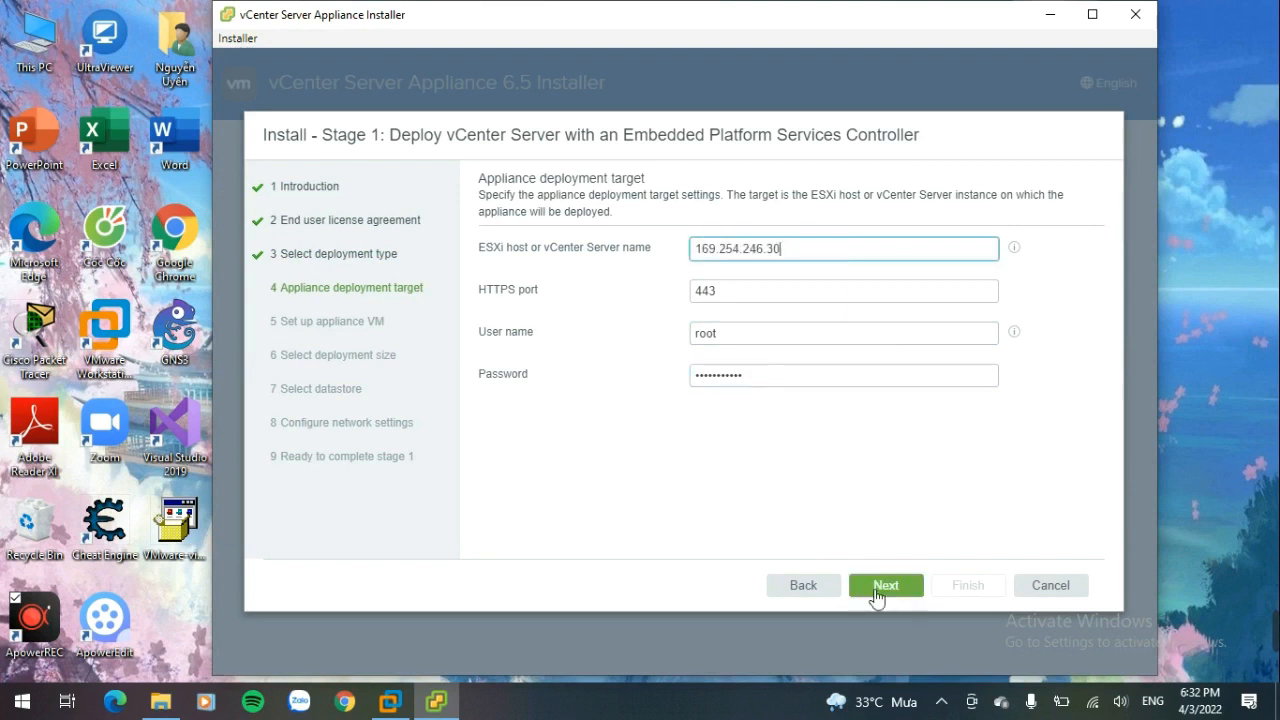
left_click(911, 586)
Step: Accept the host certificate and set the appliance VM's root password and its confirmation
left_click(730, 477)
left_click(777, 286)
type("•••••••••••")
key("Tab")
type("•••••")
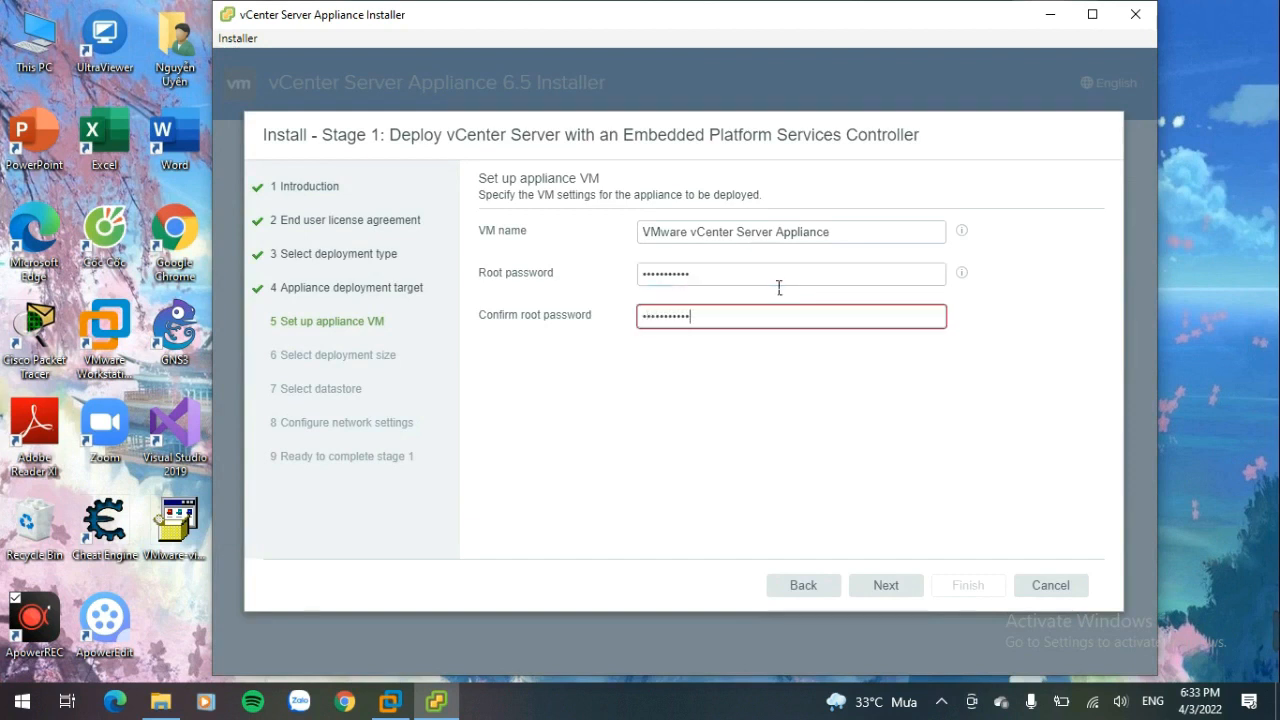
type("••••••")
Step: Keep the Tiny deployment size and install on the existing datastore with thin disk mode
left_click(898, 585)
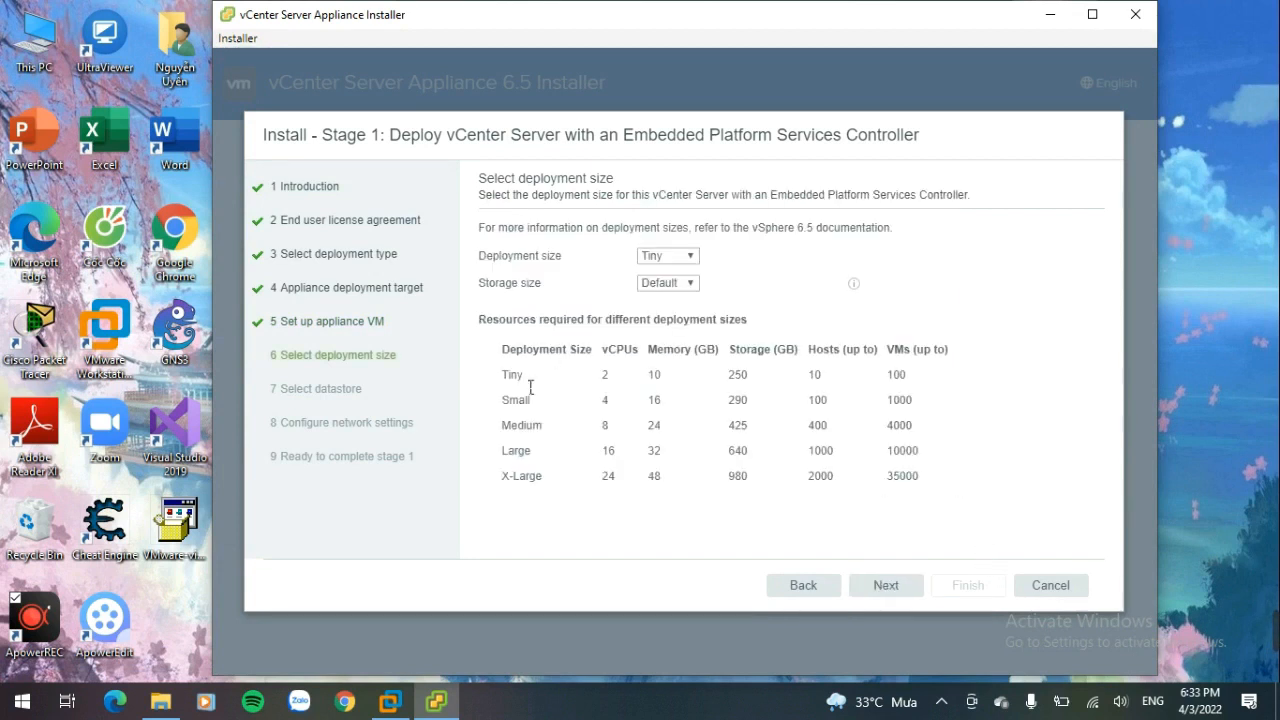
left_click(916, 585)
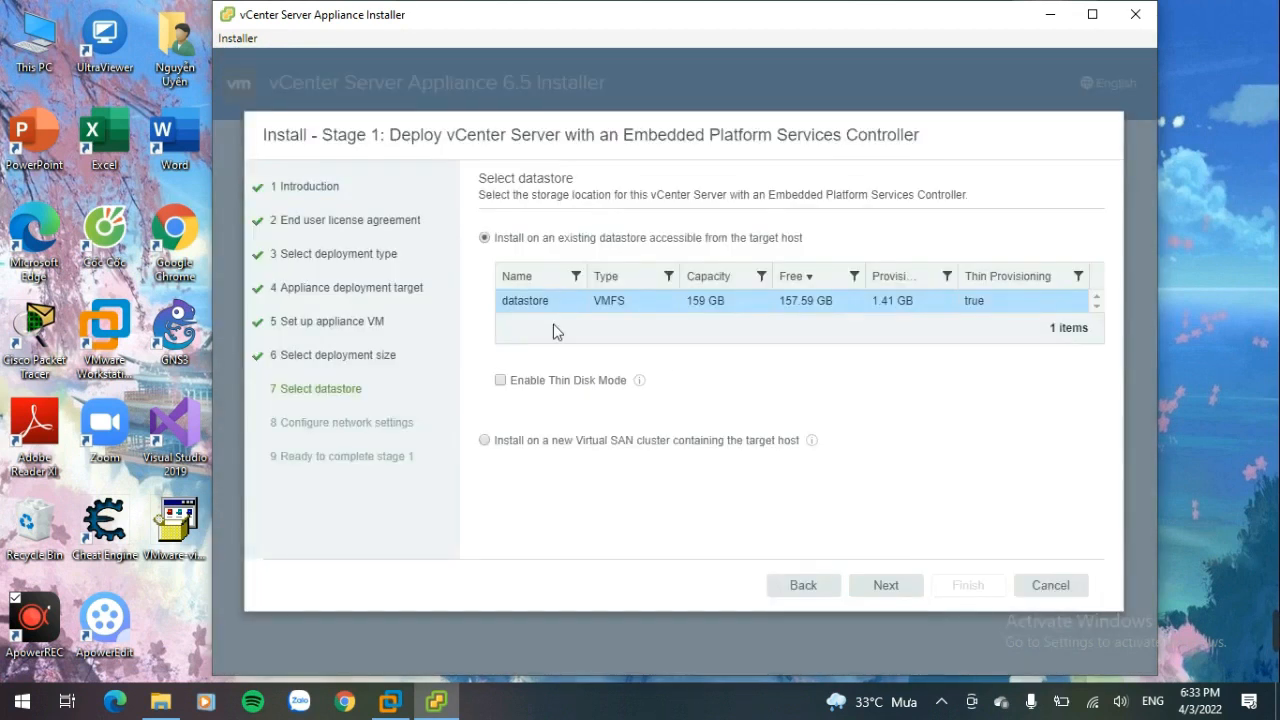
left_click(886, 585)
Step: Give the appliance the static IP address 169.254.246.31 with subnet mask 255.255.0.0
left_click(757, 350)
left_click(755, 392)
key("ctrl+v")
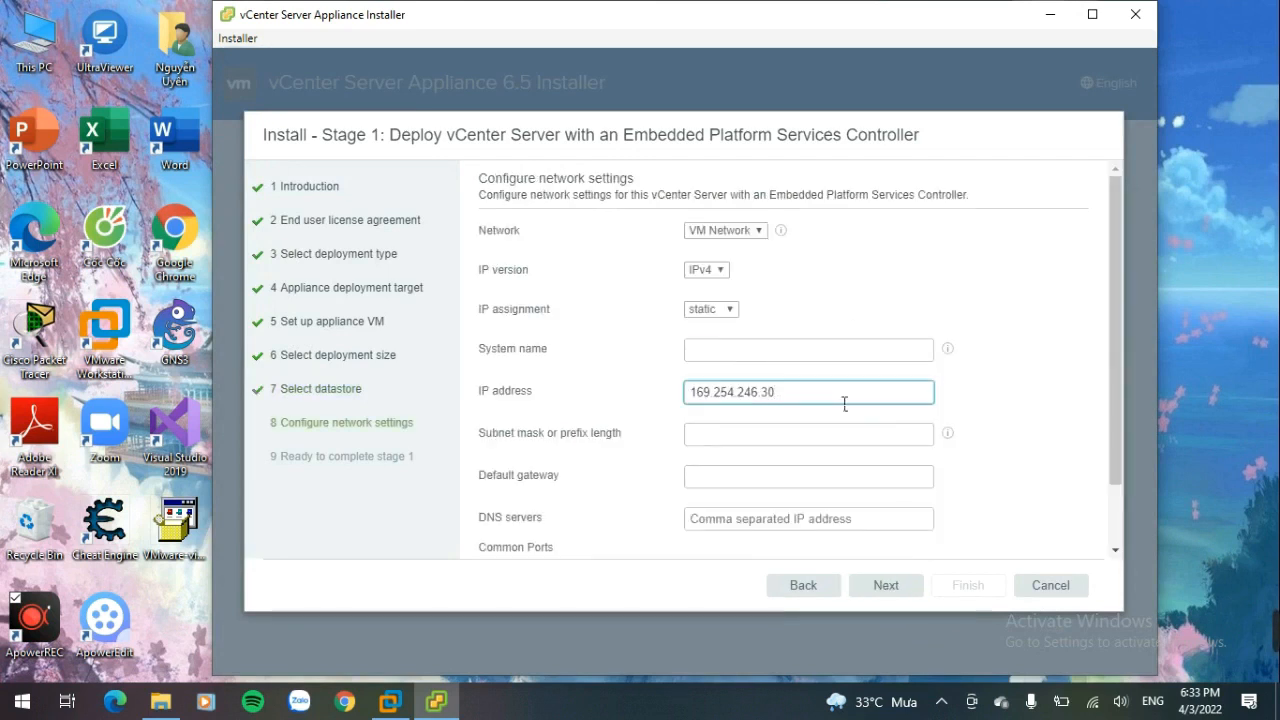
left_click(772, 432)
type("255.255.0.0")
Step: Set both the default gateway and the DNS server to 169.254.246.1
key("Tab")
type("169.254.246.31")
key("BackSpace")
key("BackSpace")
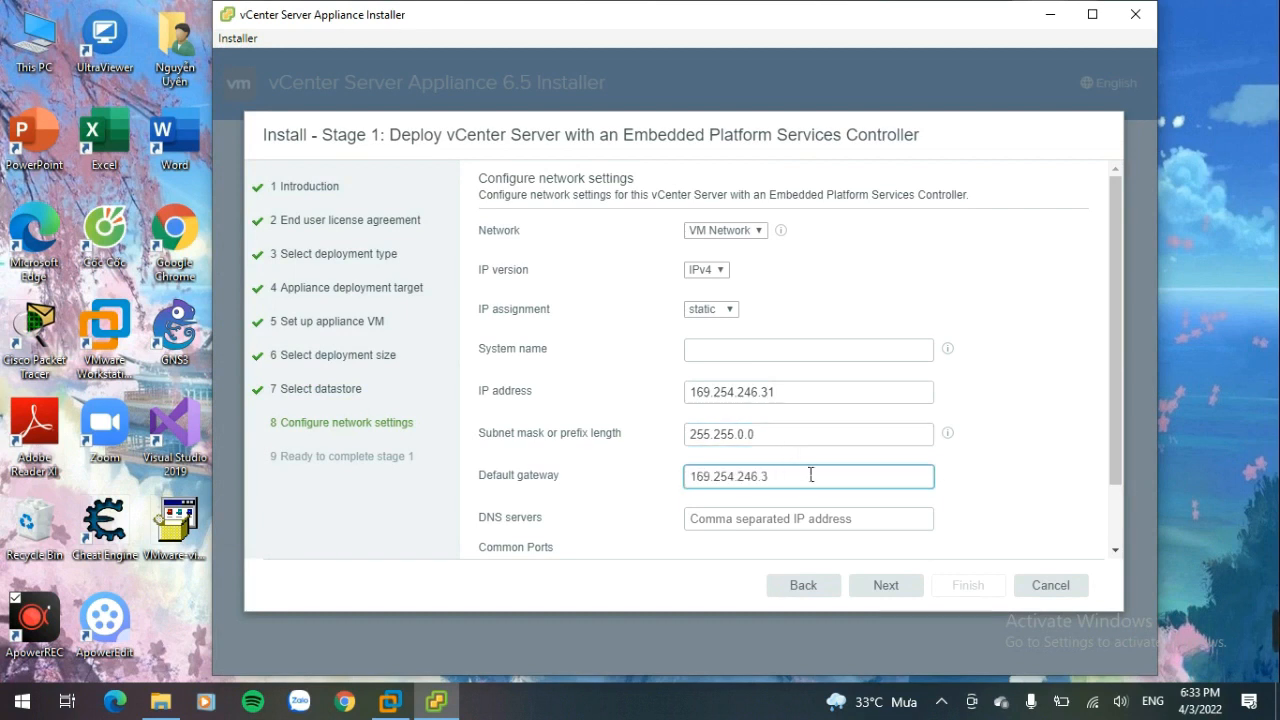
type("1")
scroll(812, 472, "down", 1)
key("Tab")
key("ctrl+v")
key("BackSpace")
key("BackSpace")
type("1")
Step: Review the stage 1 settings and finish deploying the appliance
scroll(766, 450, "up", 1)
left_click(890, 590)
scroll(880, 510, "down", 3)
scroll(850, 470, "up", 3)
scroll(830, 390, "down", 3)
left_click(962, 590)
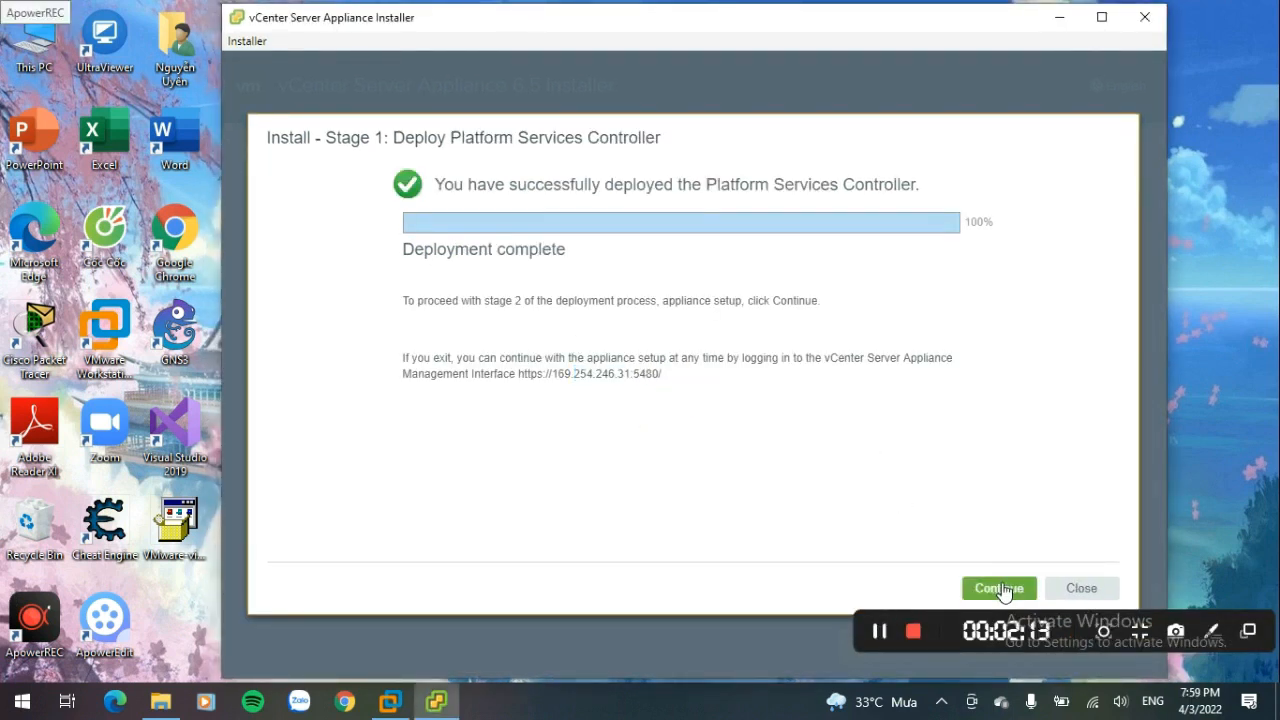
Step: Continue to stage 2, synchronizing time with NTP server time.google.com and enabling SSH access
left_click(999, 589)
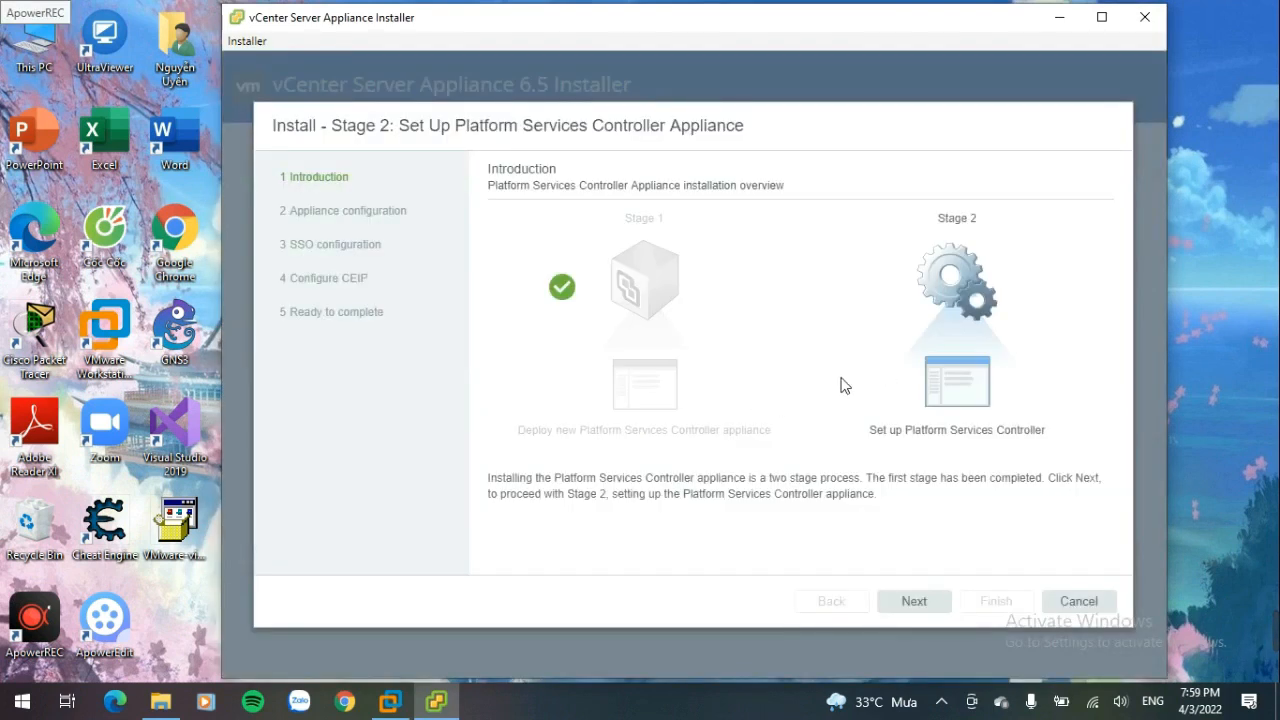
left_click(913, 602)
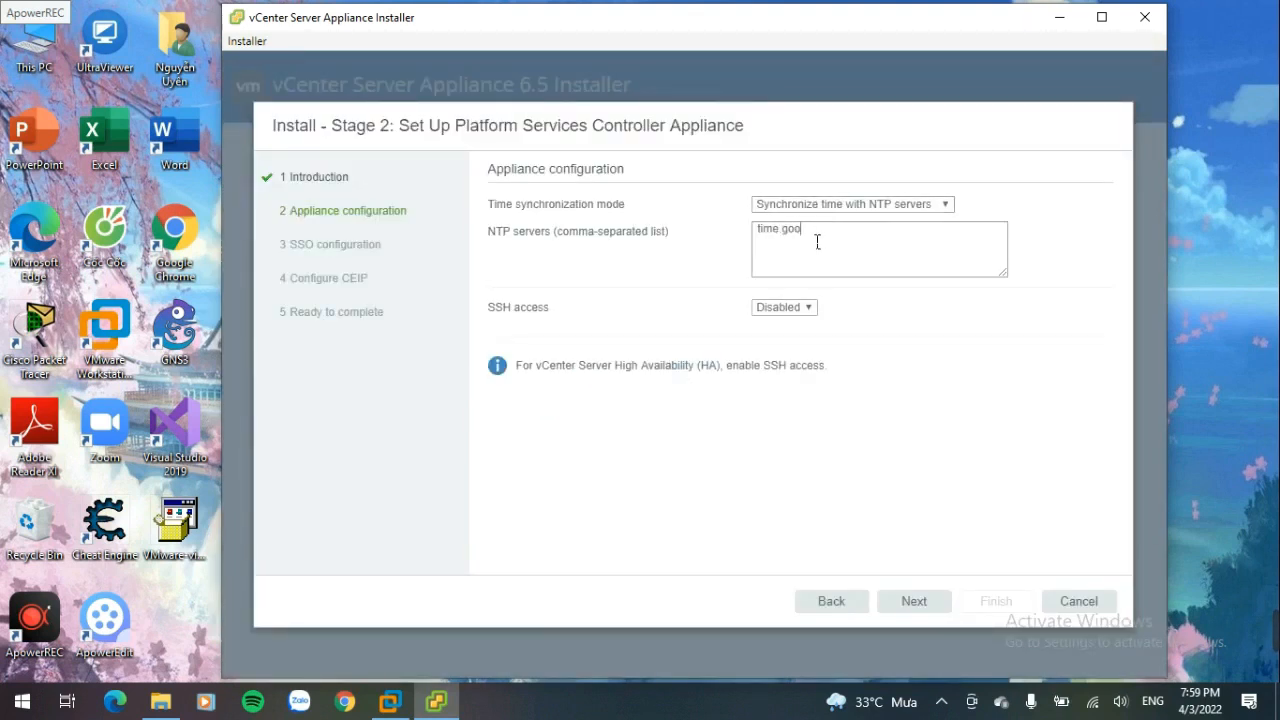
left_click(784, 307)
left_click(805, 357)
left_click(914, 601)
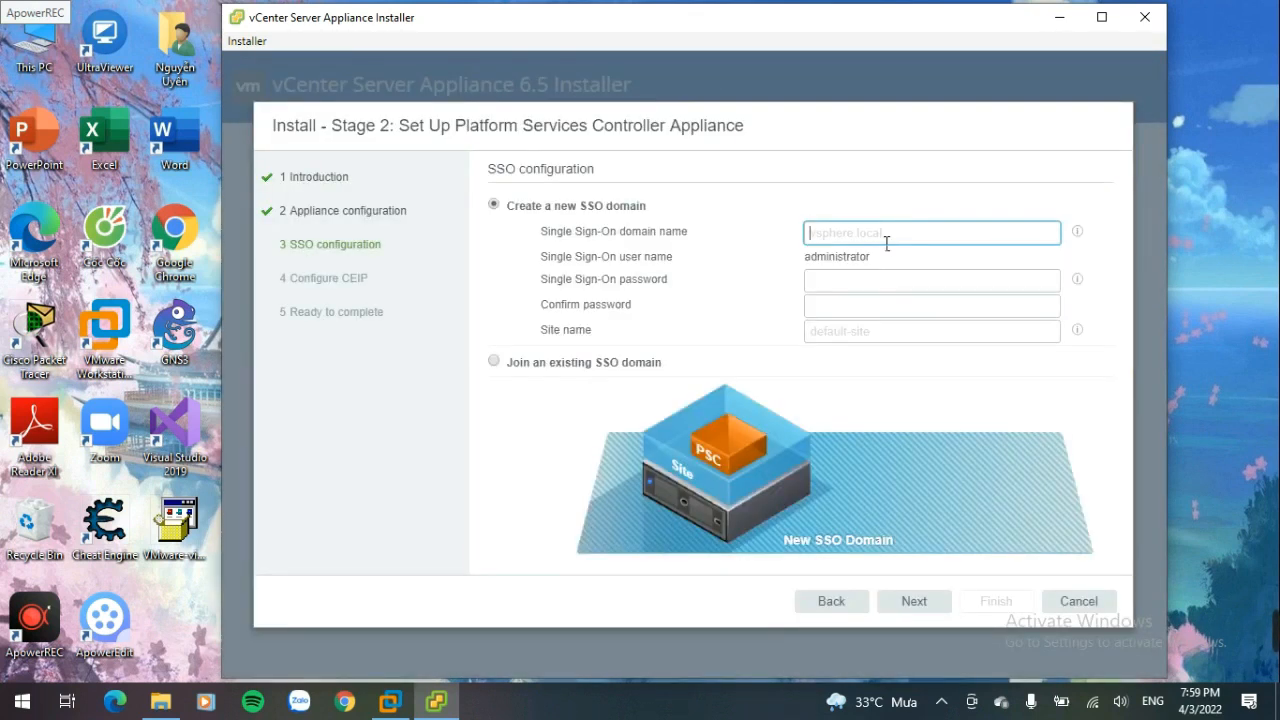
Step: Create the new SSO domain vsphere.local with password and confirmation, and name the site Lab
type("vsh")
type("err")
type(".local")
left_click(906, 285)
type("VMware123!")
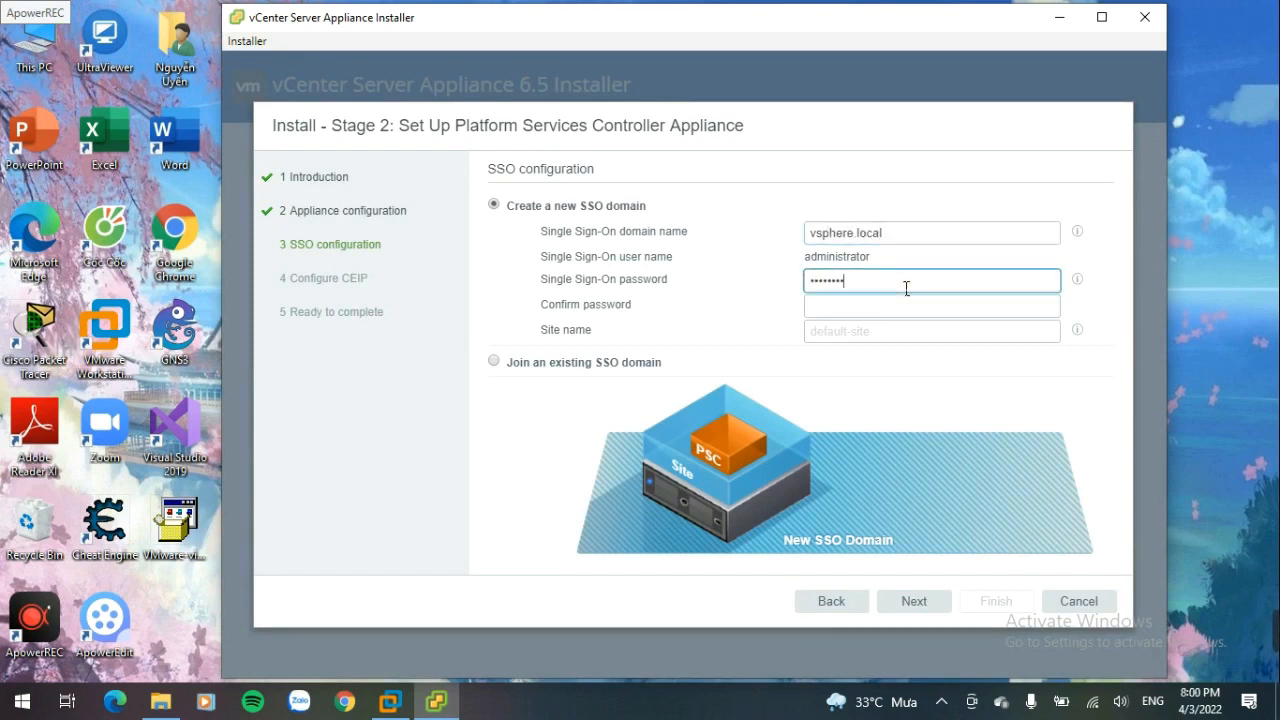
key("Tab")
type("VMware123!")
left_click(894, 333)
type("Lab")
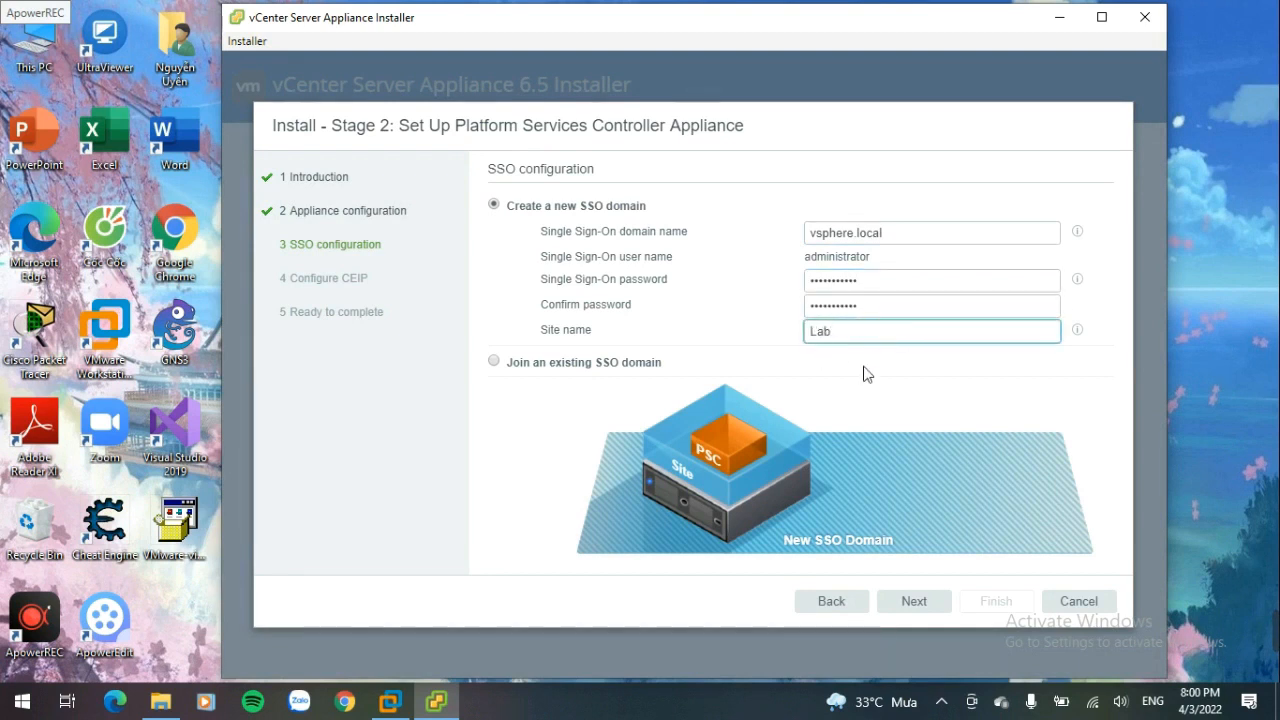
left_click(910, 602)
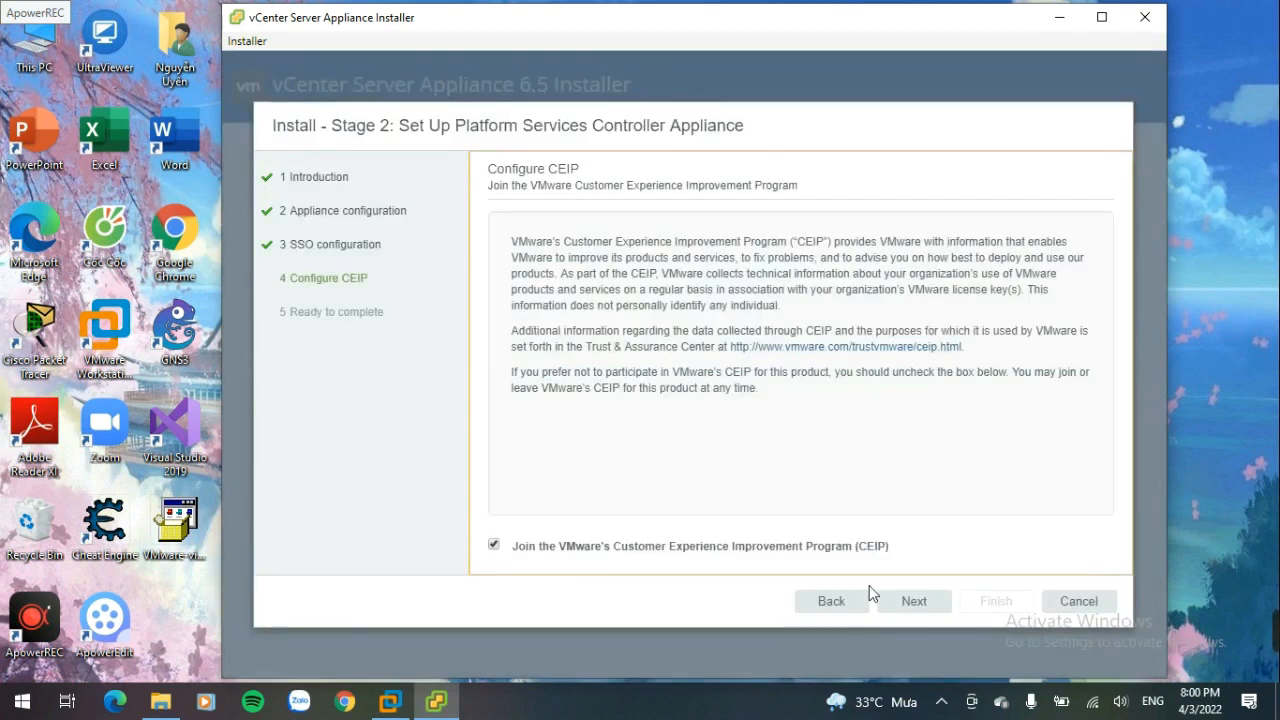
Step: Opt out of the Customer Experience Improvement Program and continue
left_click(736, 550)
left_click(930, 601)
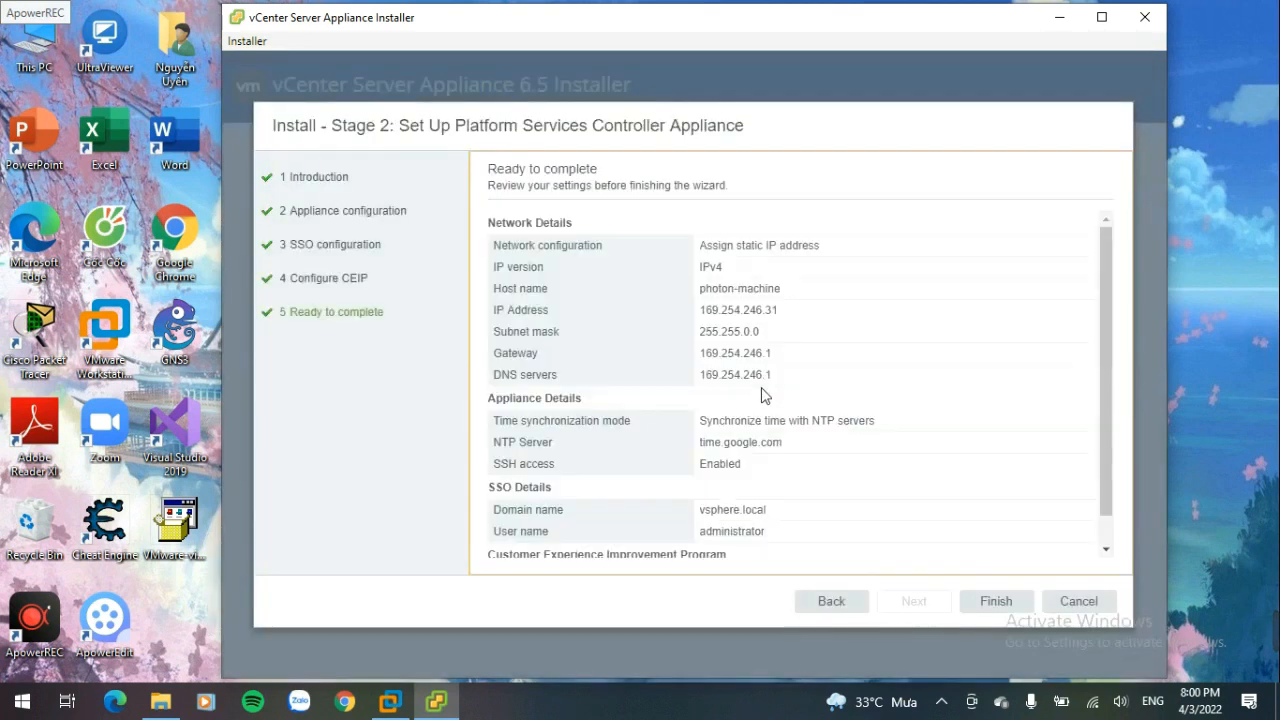
Step: Finish the stage 2 setup, accepting the no-stop warning, and close the installer once complete
scroll(829, 443, "down", 3)
left_click(996, 601)
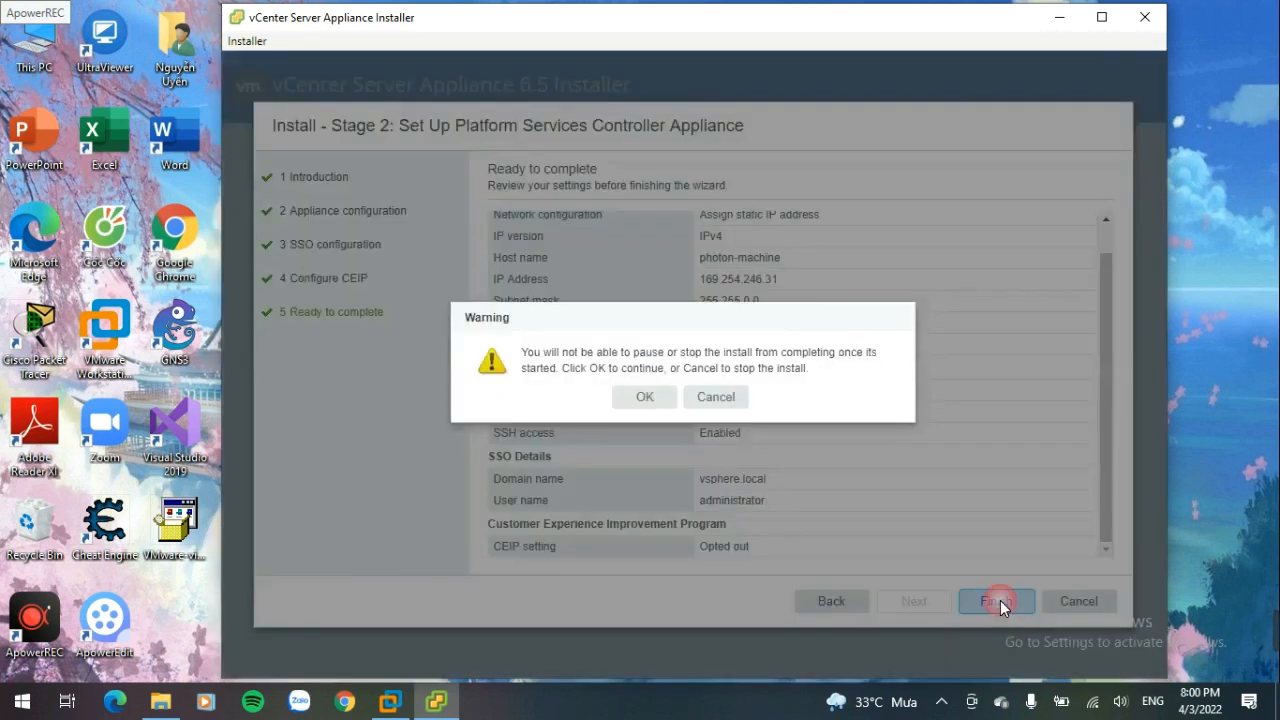
left_click(640, 396)
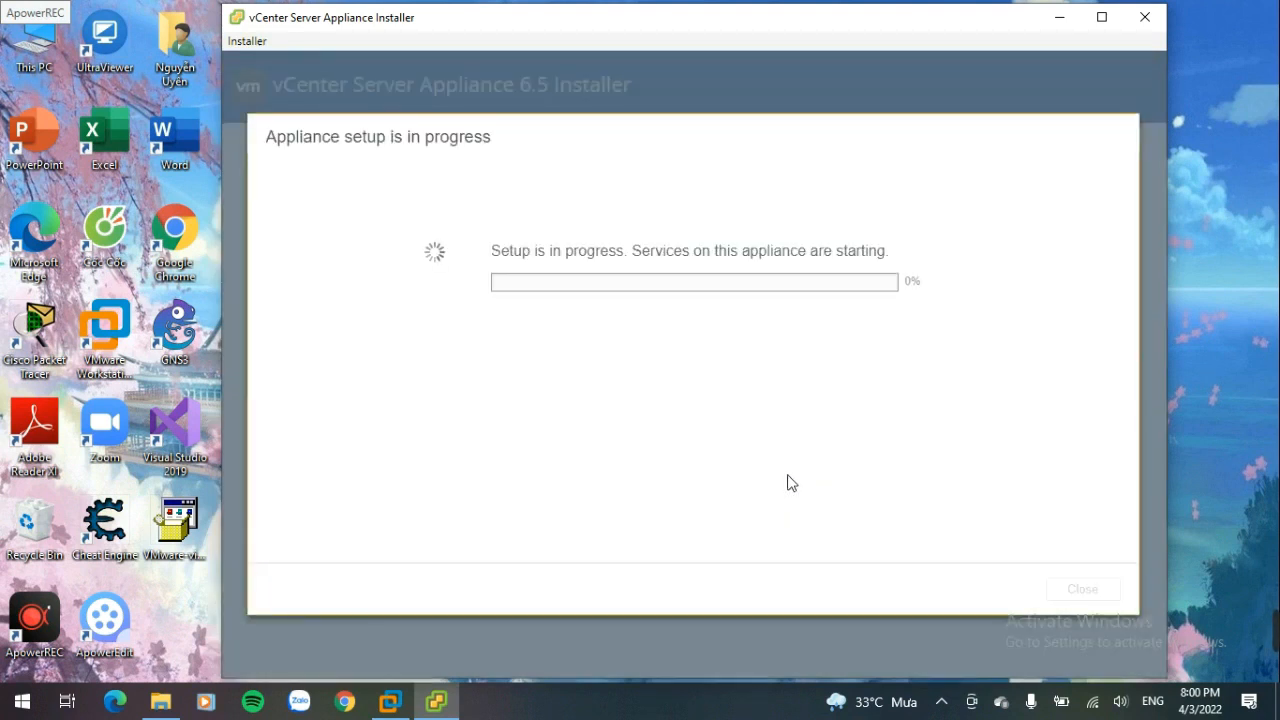
mouse_move(1275, 631)
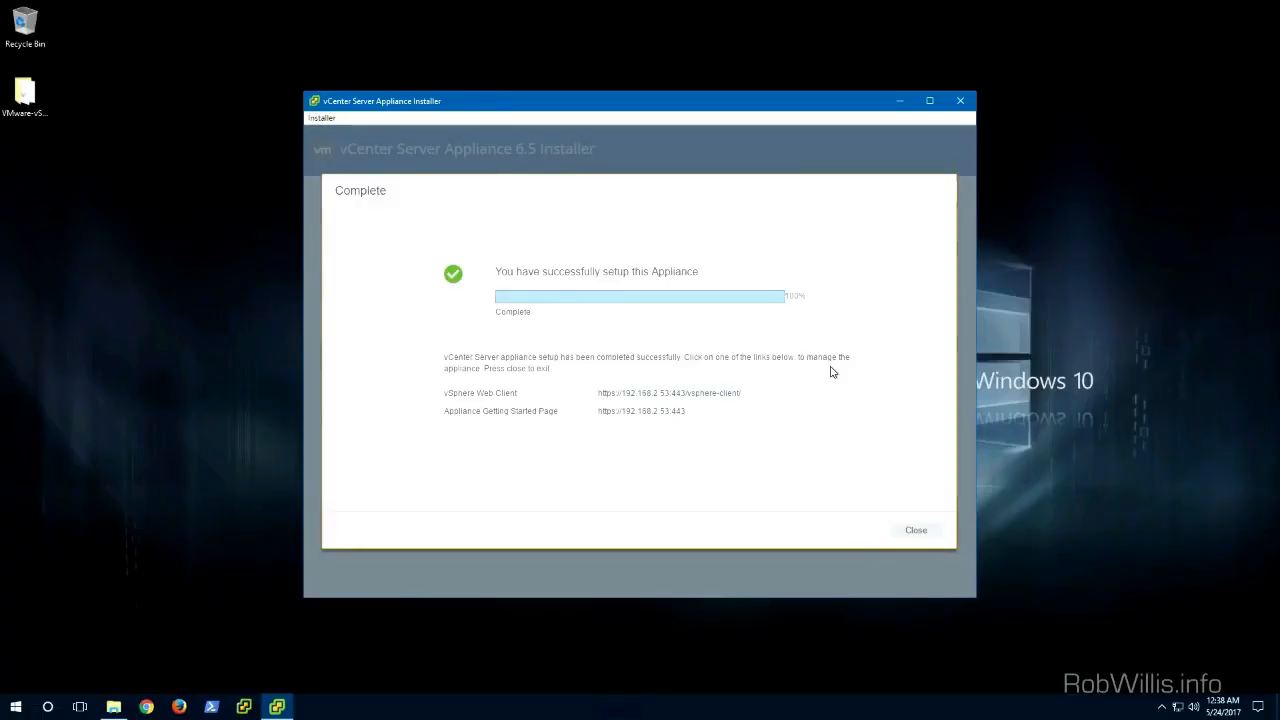
left_click(915, 532)
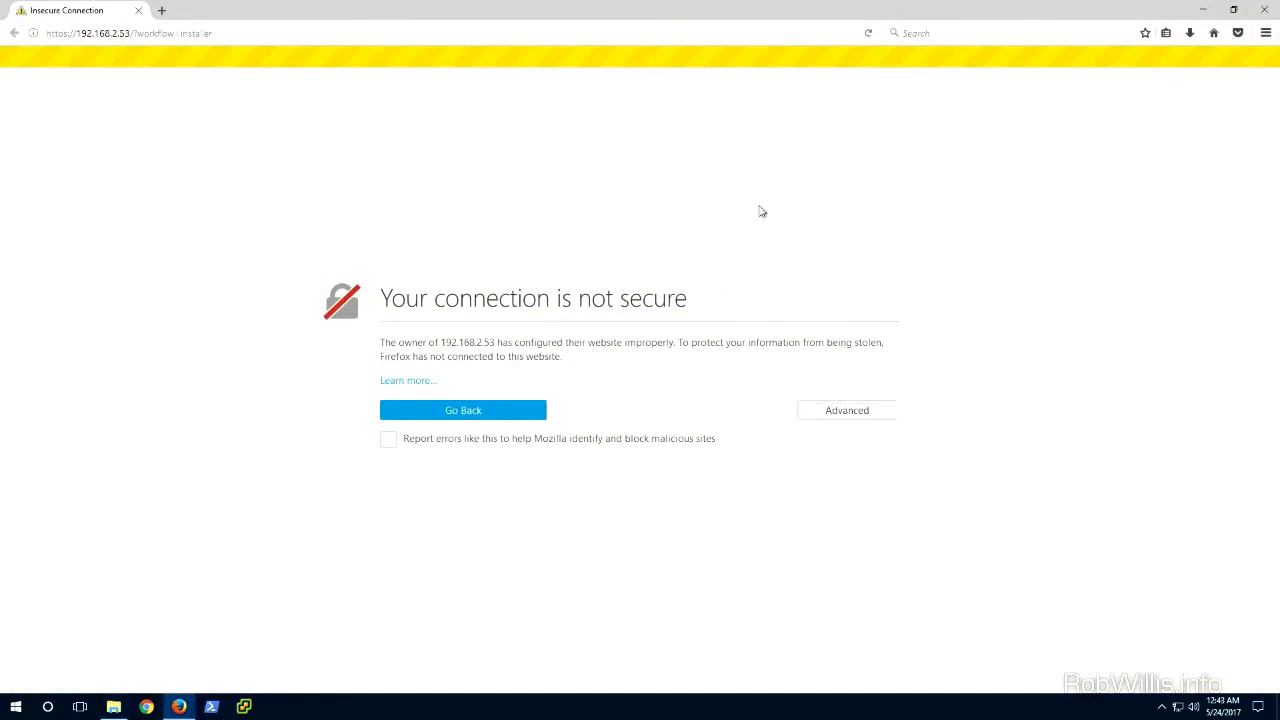
Step: Add and confirm a browser security exception for the vCenter page at 192.168.2.53
left_click(130, 33)
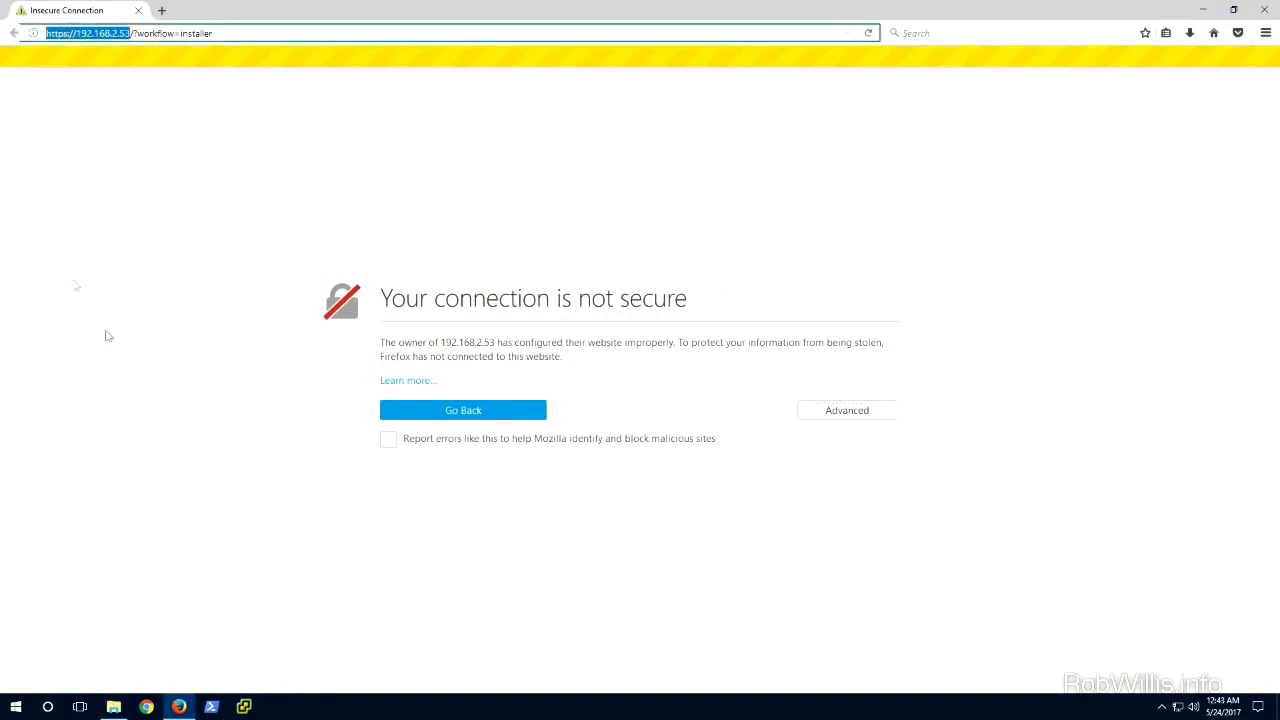
left_click(833, 418)
left_click(441, 595)
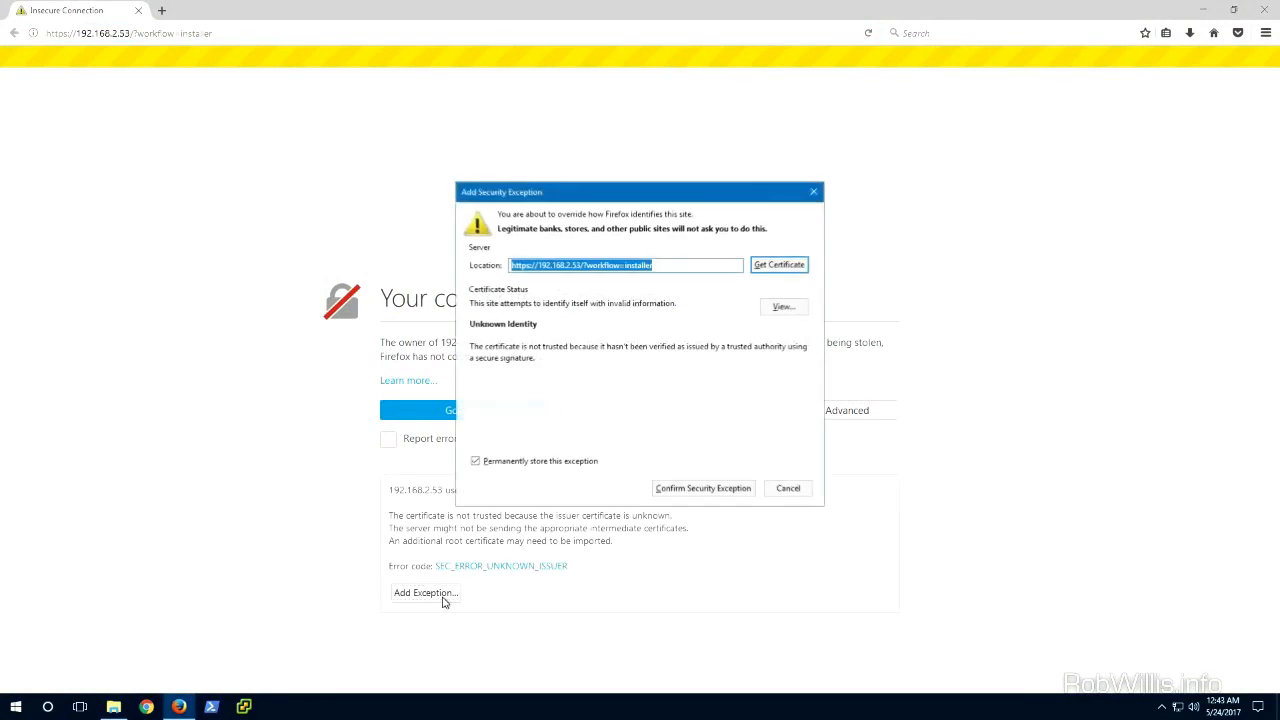
left_click(704, 491)
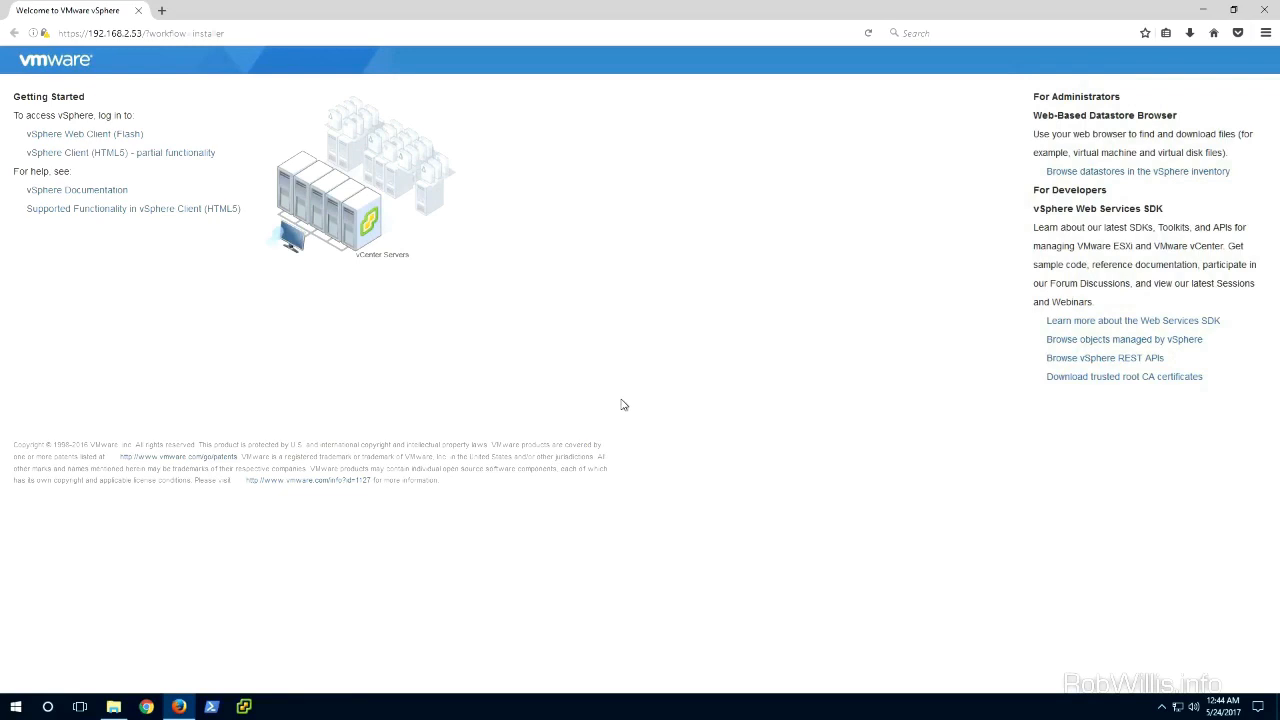
Step: Open 192.168.2.53 in a new tab and close the old welcome tab
left_click_drag(139, 33, 57, 33)
left_click(161, 10)
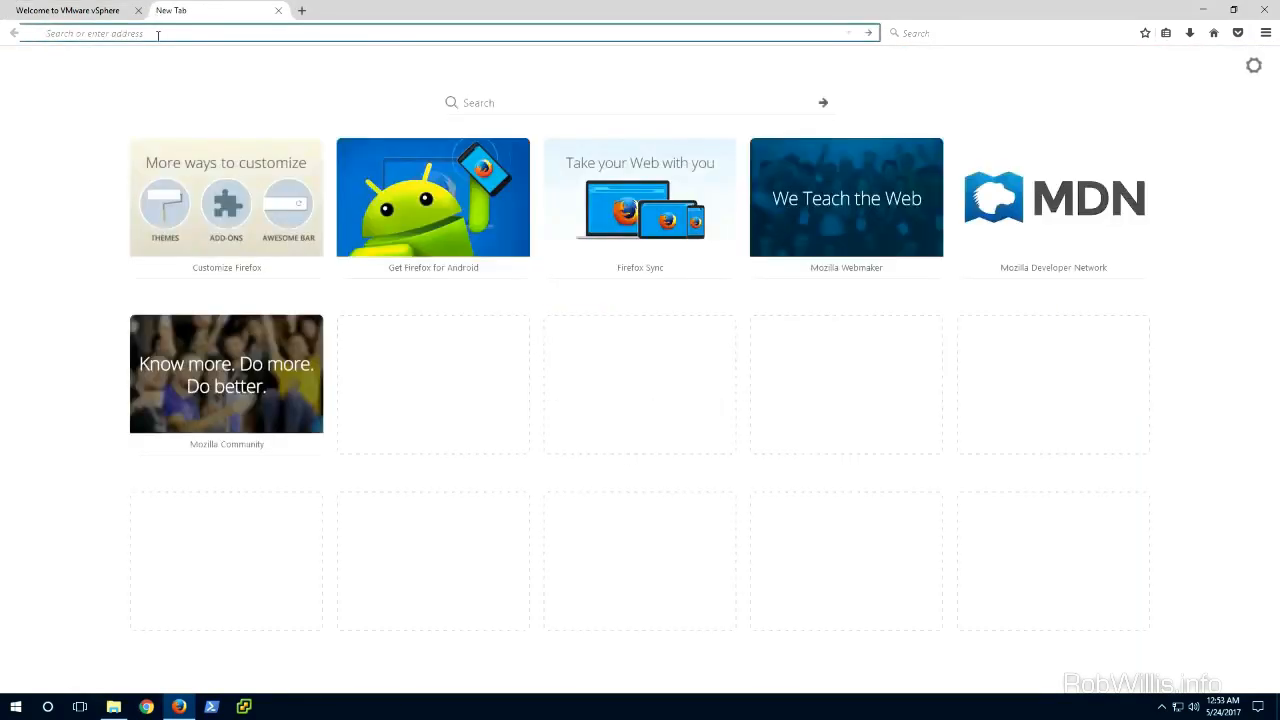
type("192.168.2.53")
key("Return")
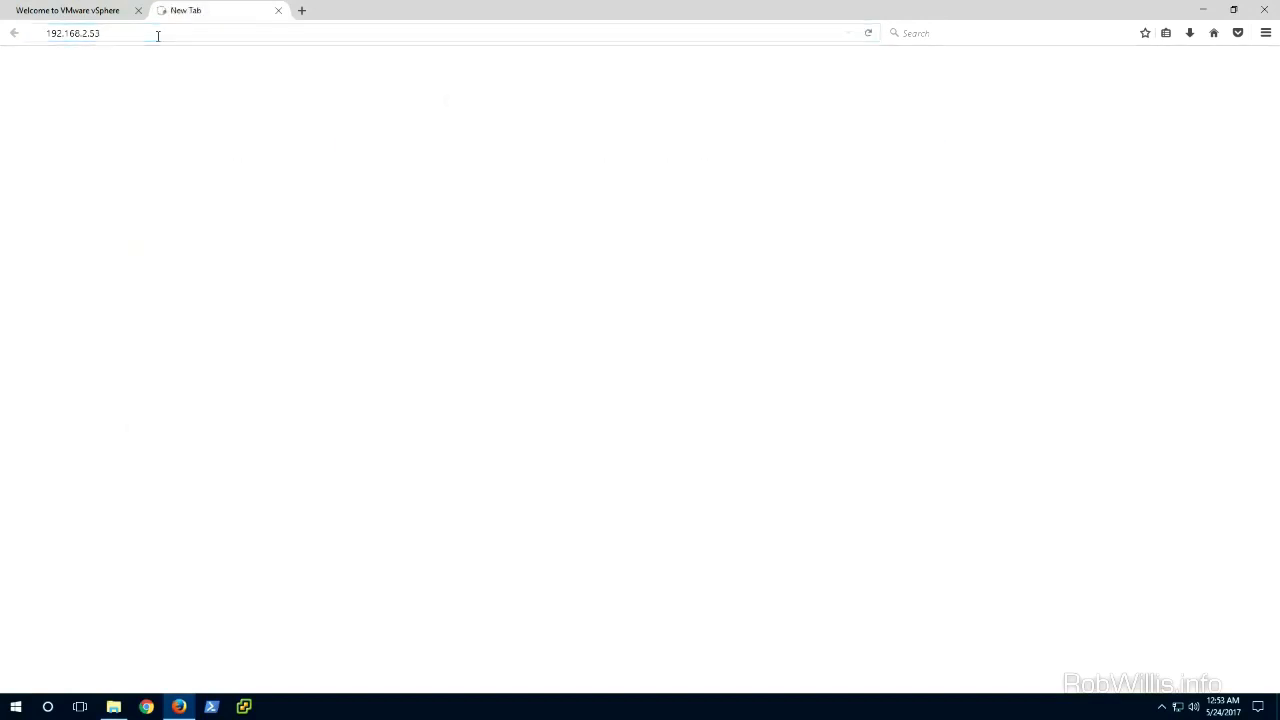
left_click(157, 33)
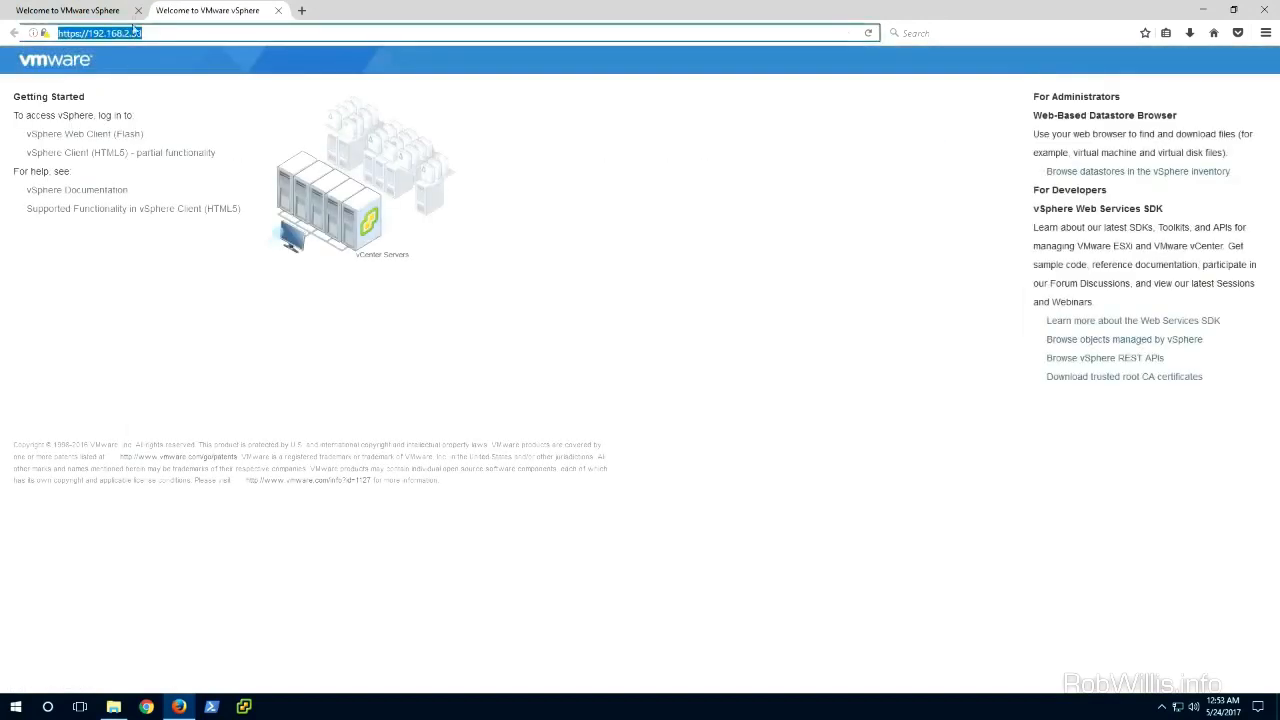
left_click(138, 10)
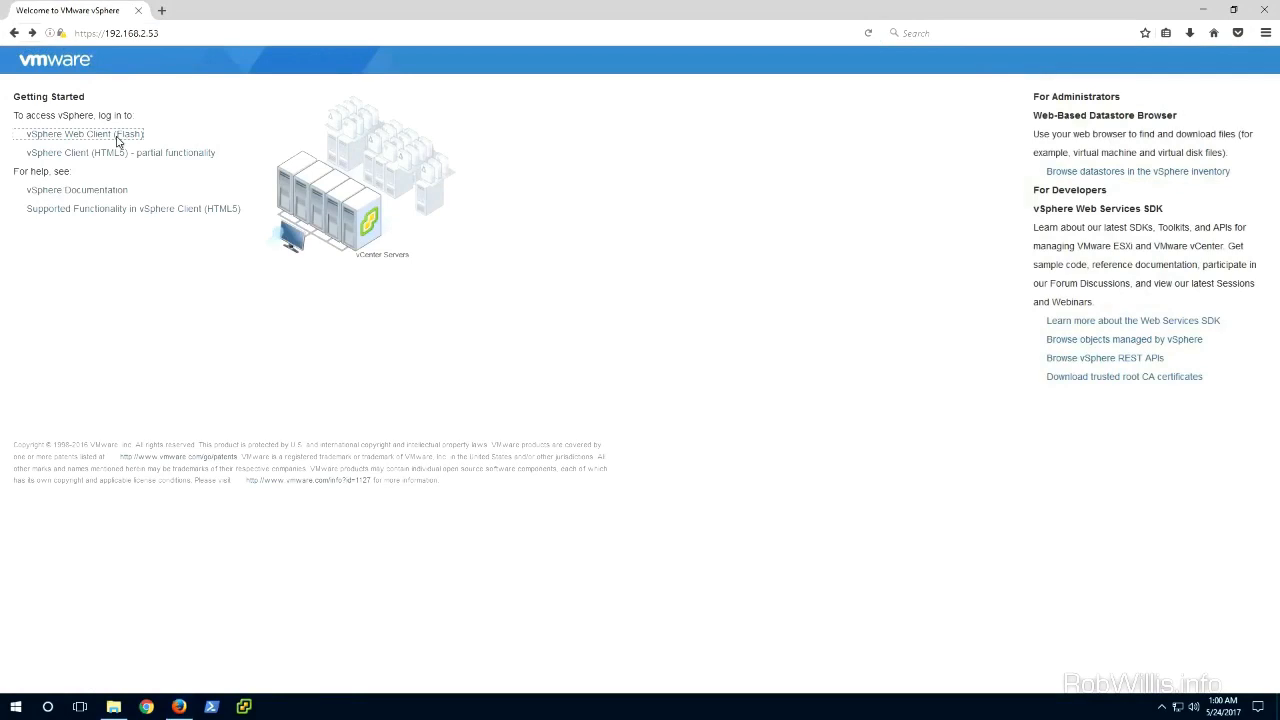
Step: Open the vSphere Web Client (Flash) link in a new tab and switch to it
right_click(128, 143)
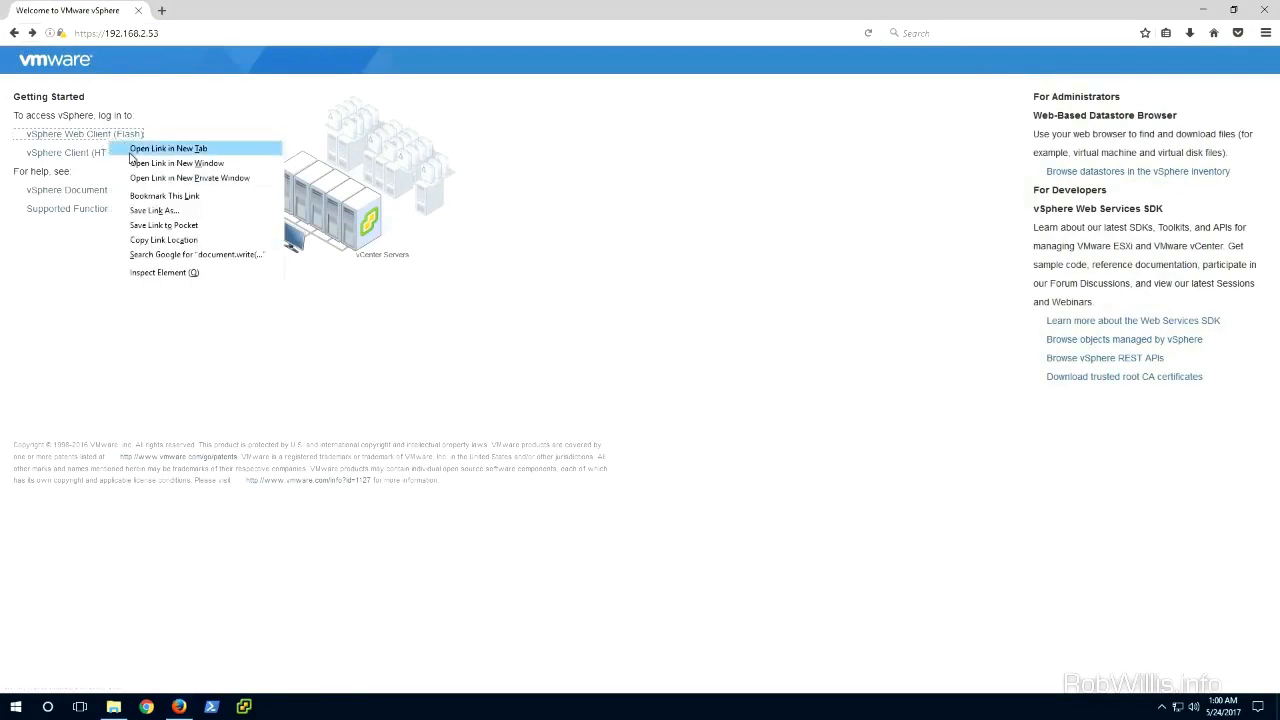
left_click(132, 150)
left_click(215, 10)
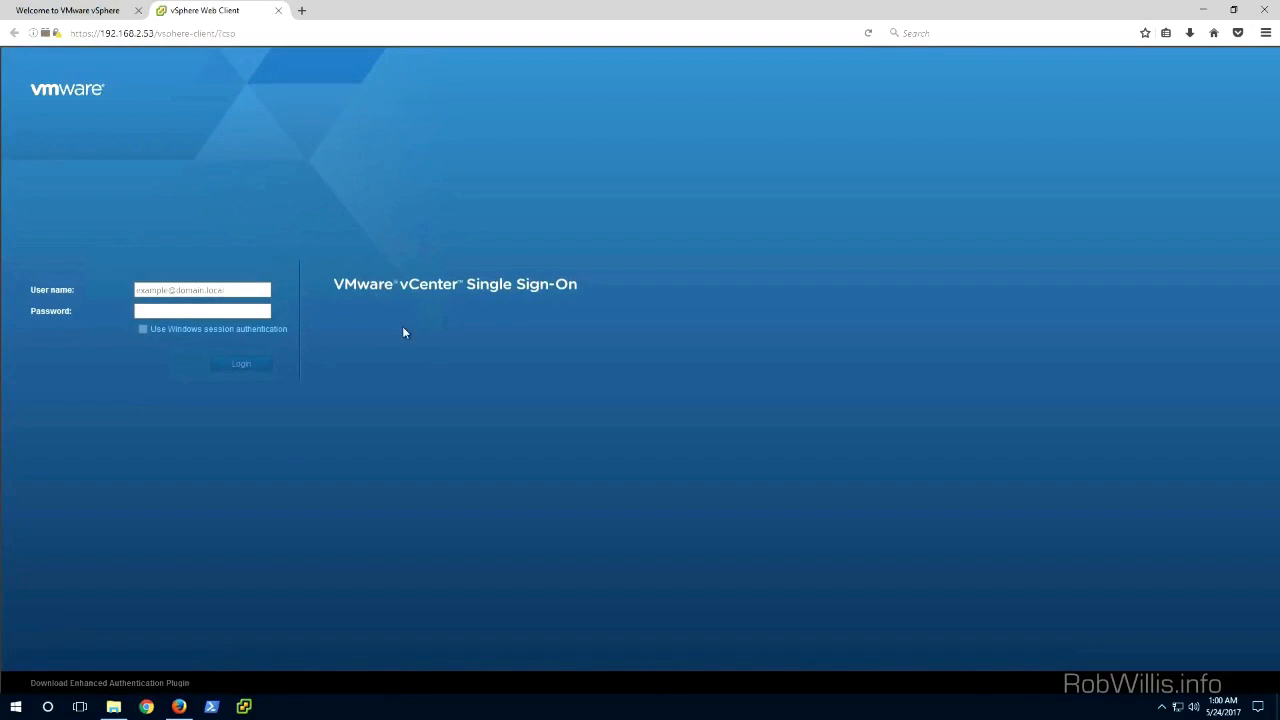
type("administrator@vsphere.")
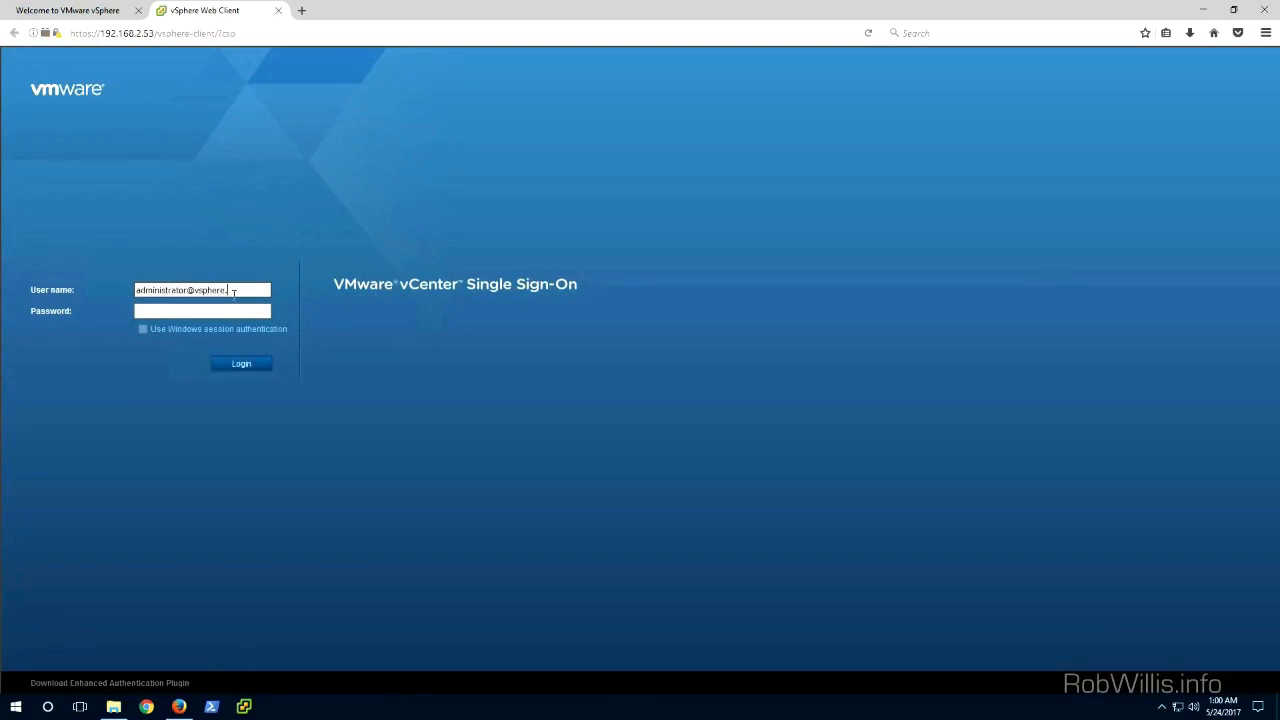
type("••••••••")
key("Return")
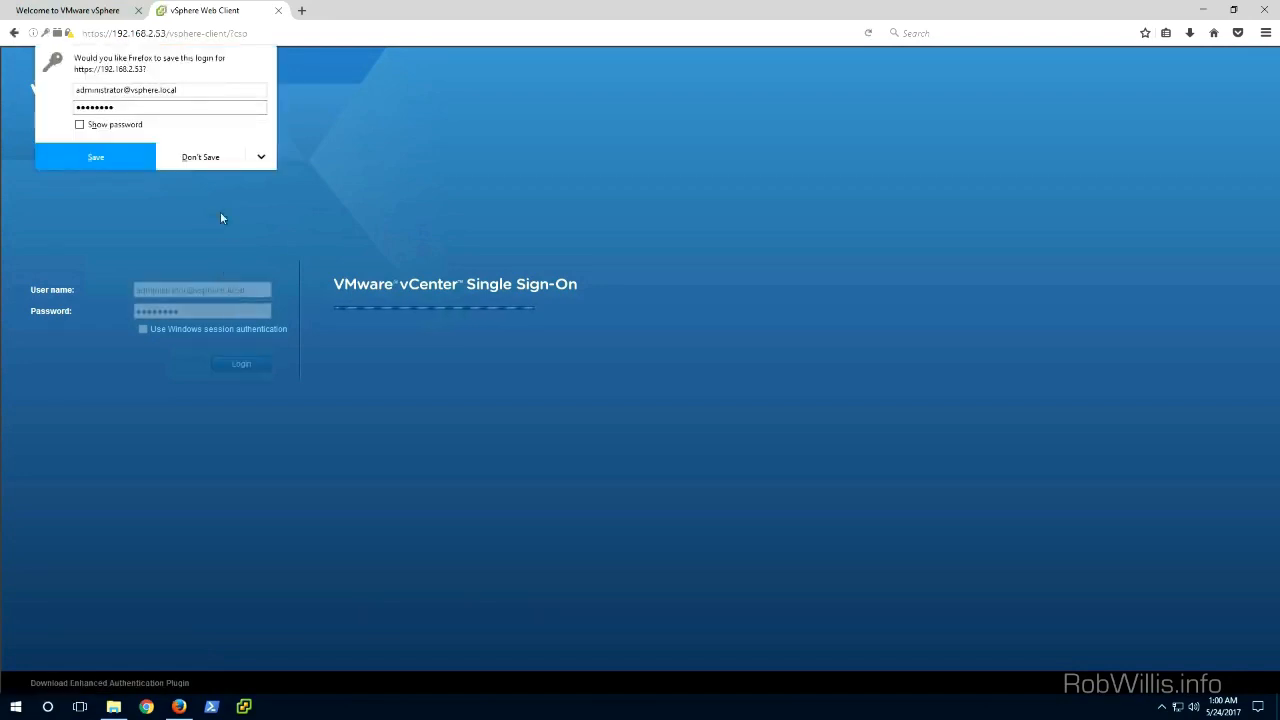
left_click(203, 155)
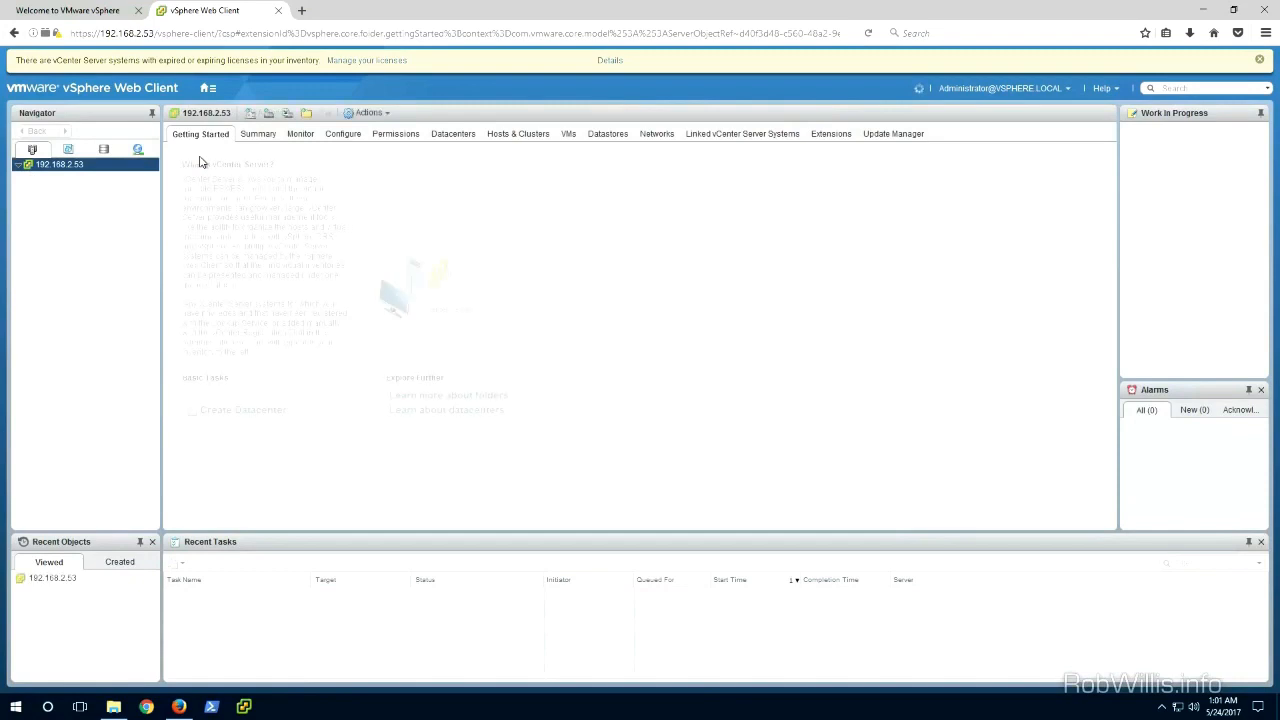
left_click(1259, 60)
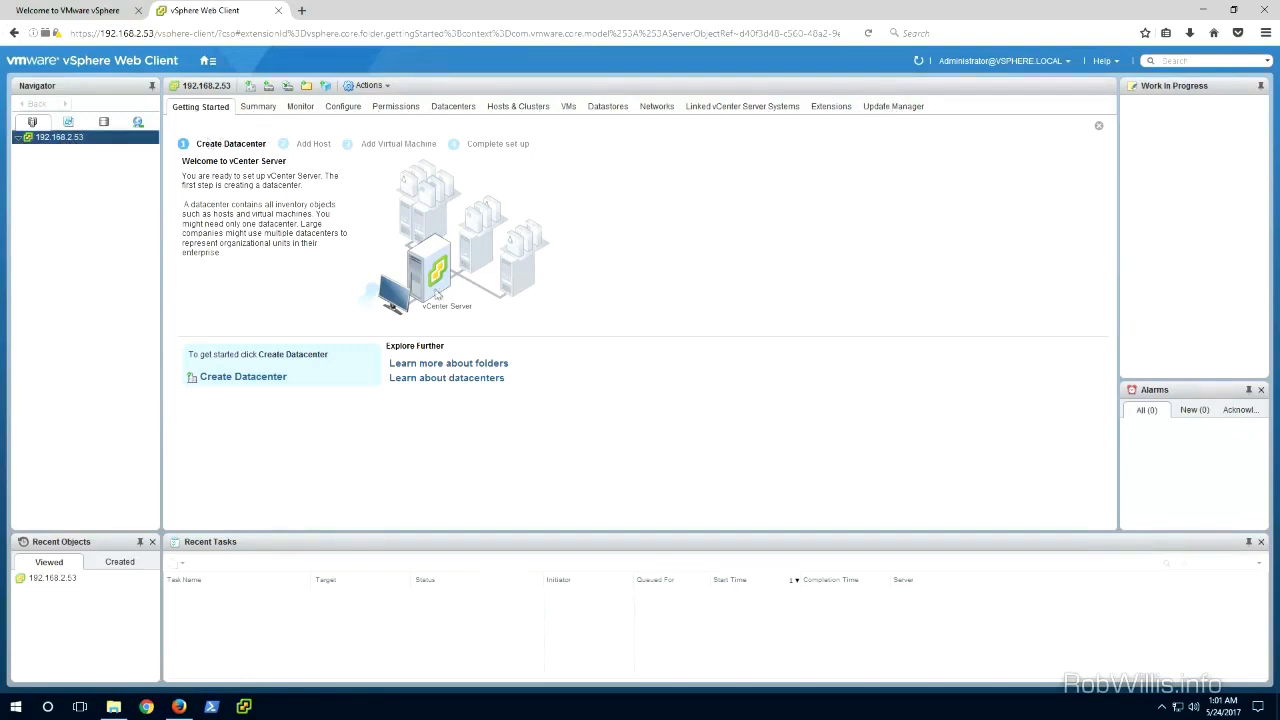
Step: Open the vSphere Client (HTML5) from the welcome page in a new tab, then return to the welcome tab
left_click(106, 10)
right_click(96, 155)
left_click(123, 163)
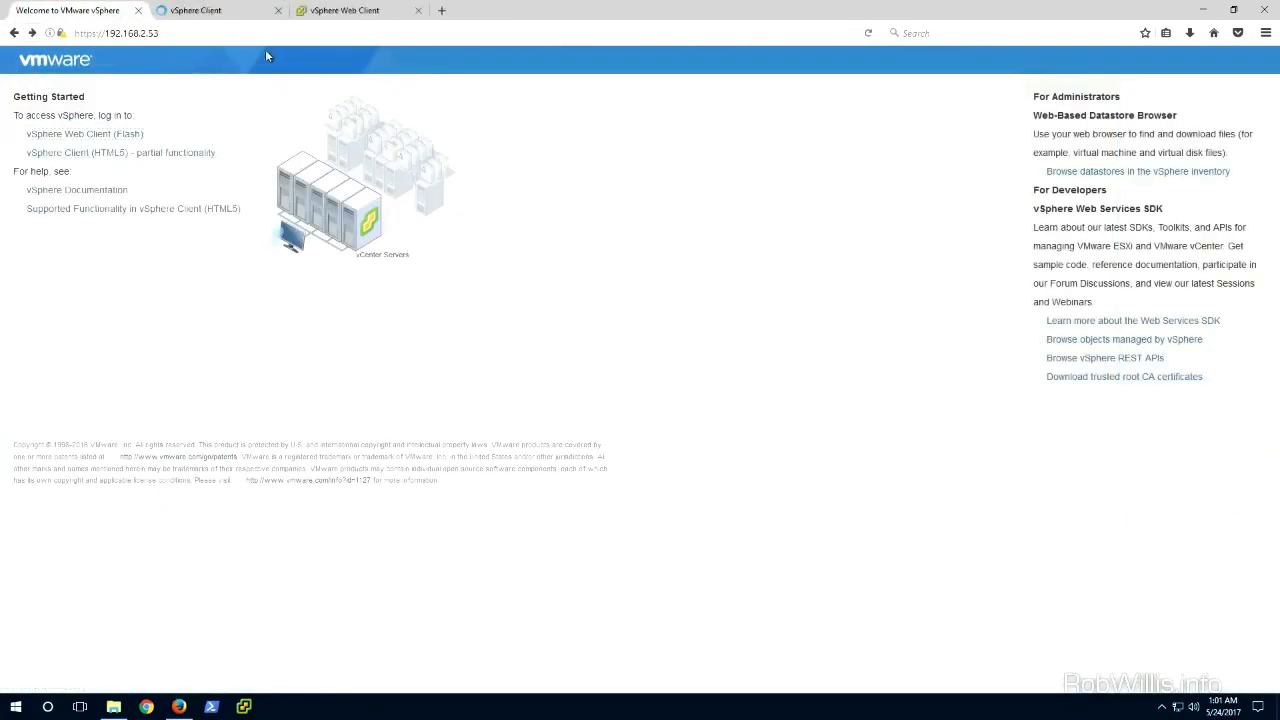
left_click(237, 12)
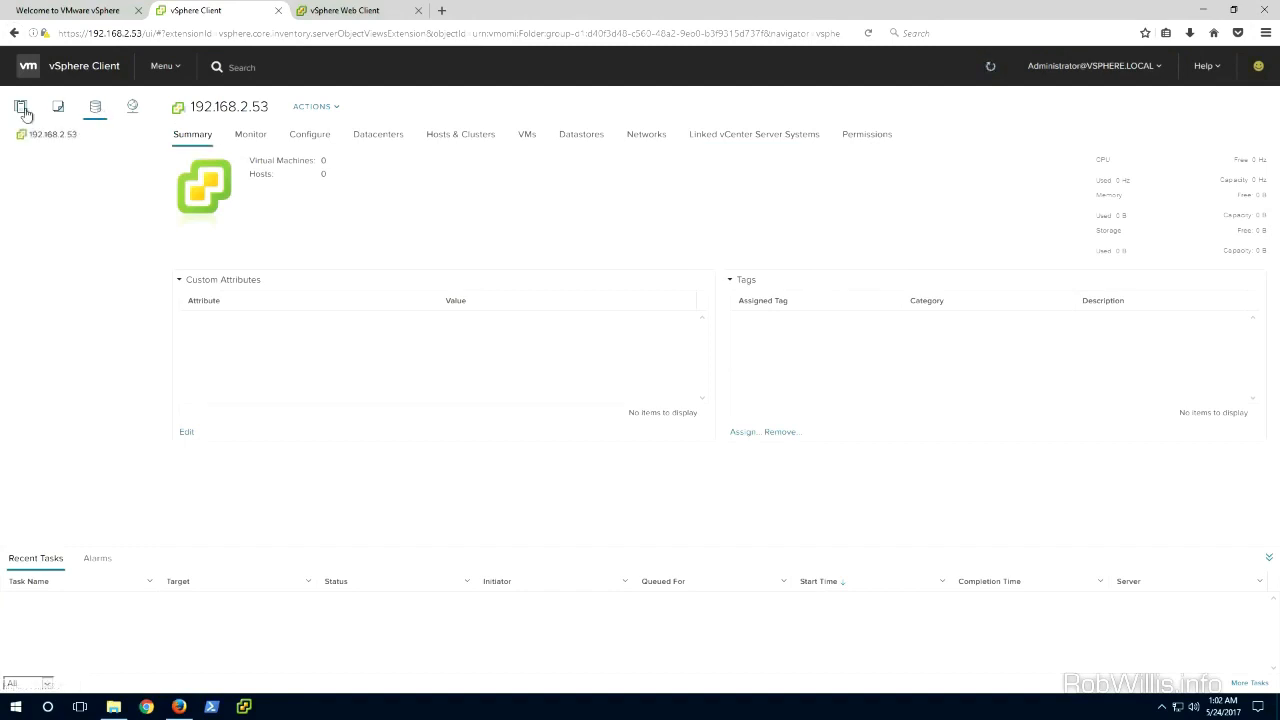
key("ctrl+Tab")
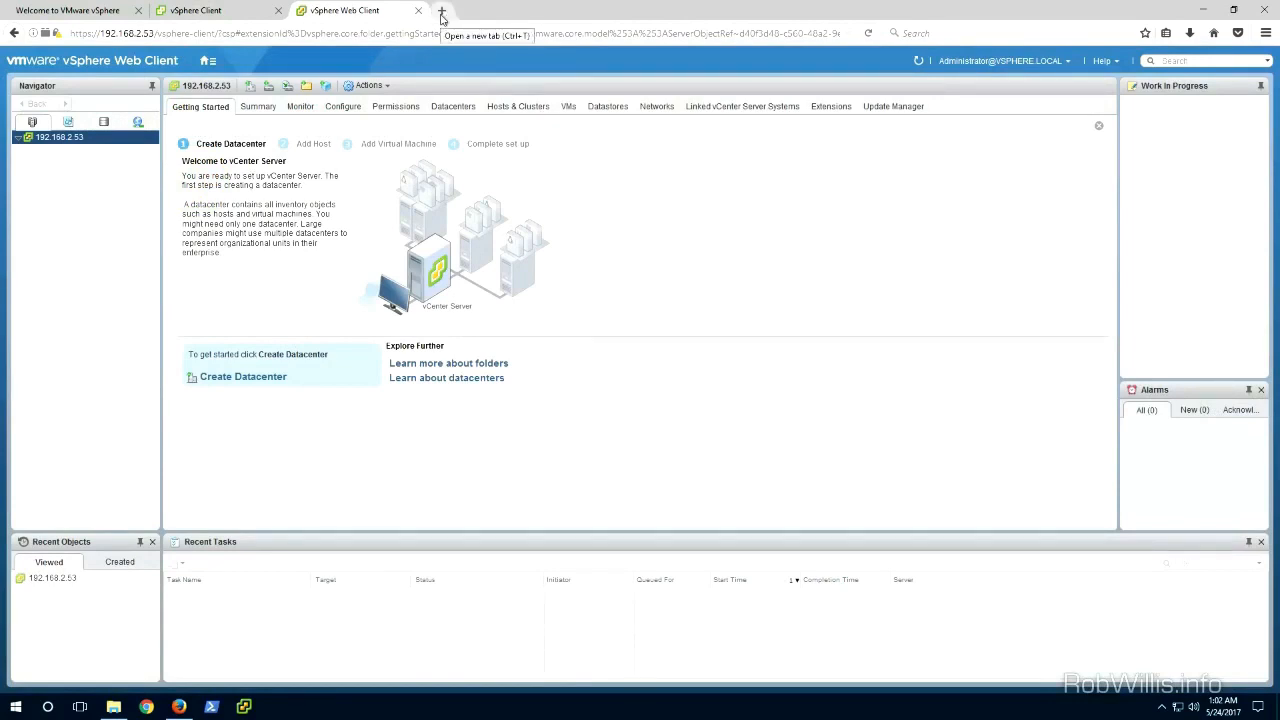
left_click(90, 11)
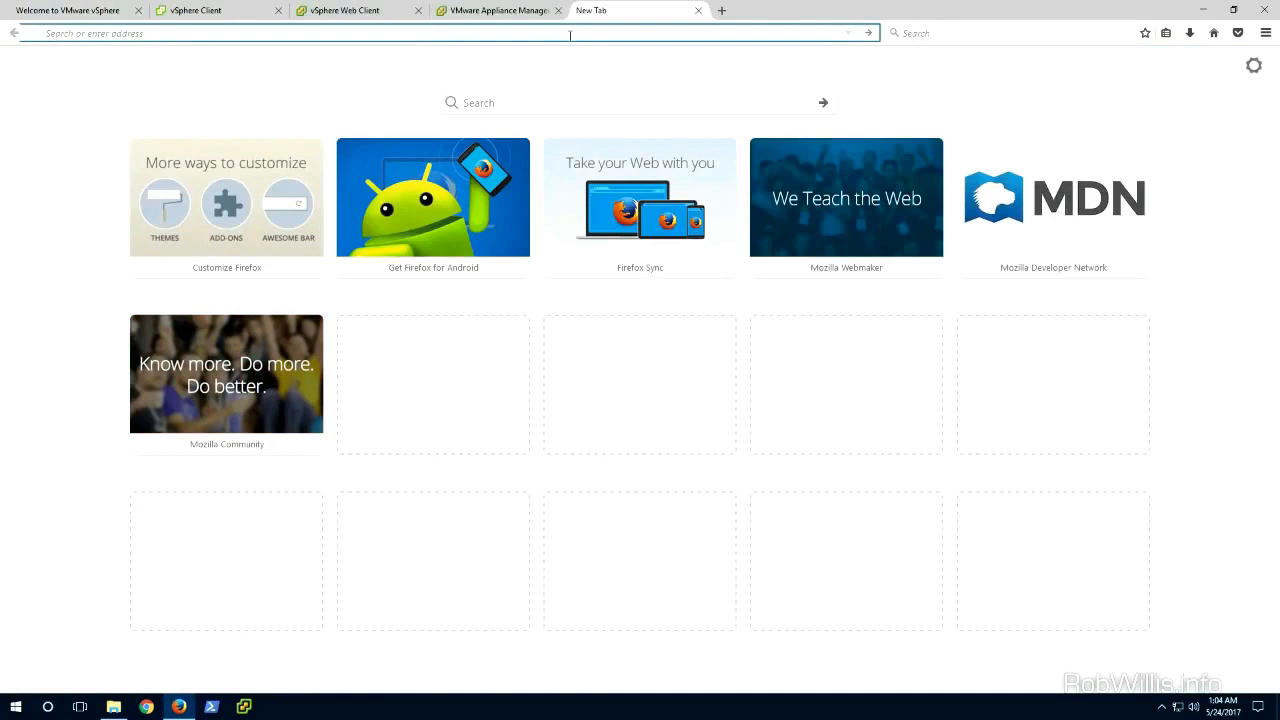
Step: Open the ESXi host client at 192.168.2.51 in a new tab and log in as root with the host password
type("192.168.2.51")
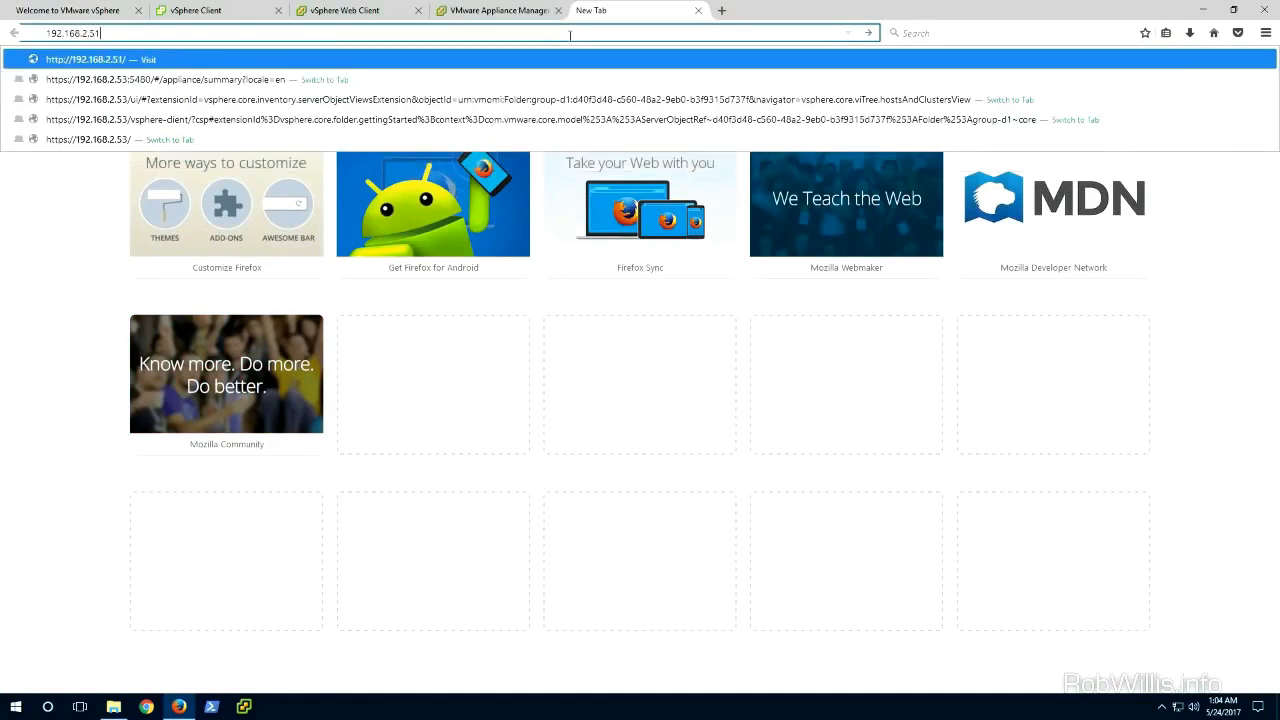
key("Return")
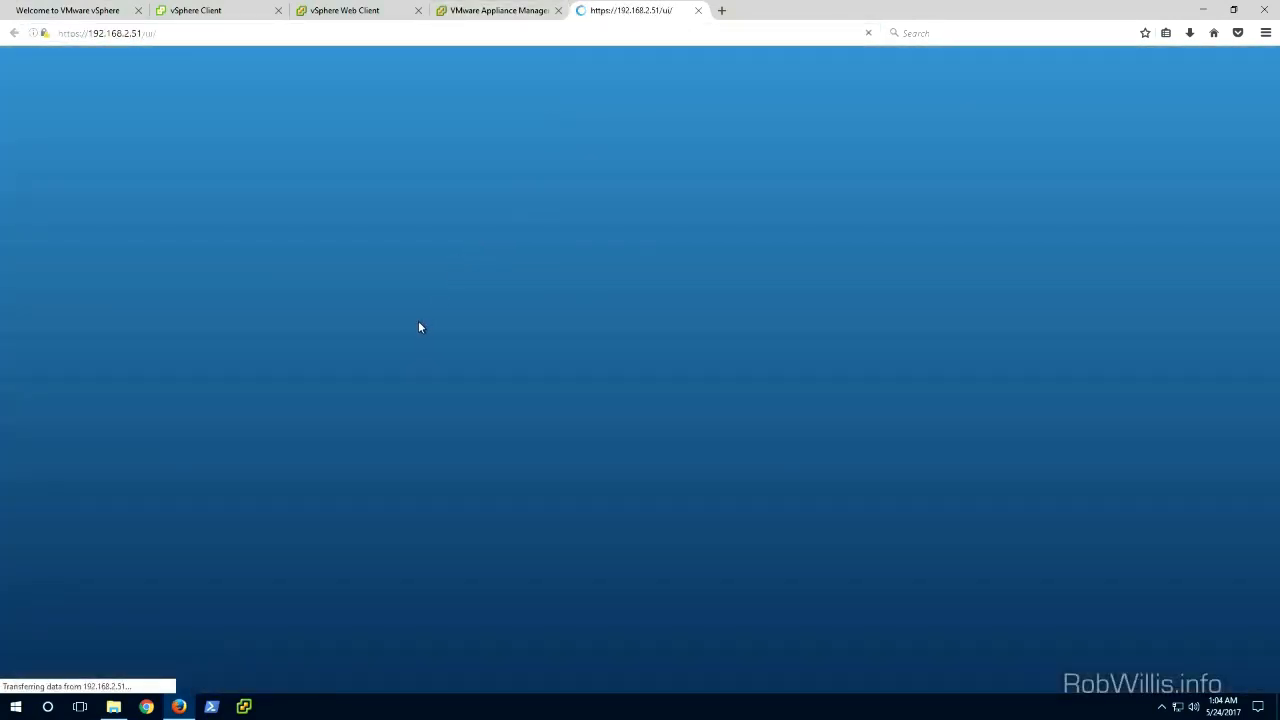
left_click(212, 273)
type("root")
key("Tab")
type("••••••••")
key("Return")
left_click(223, 161)
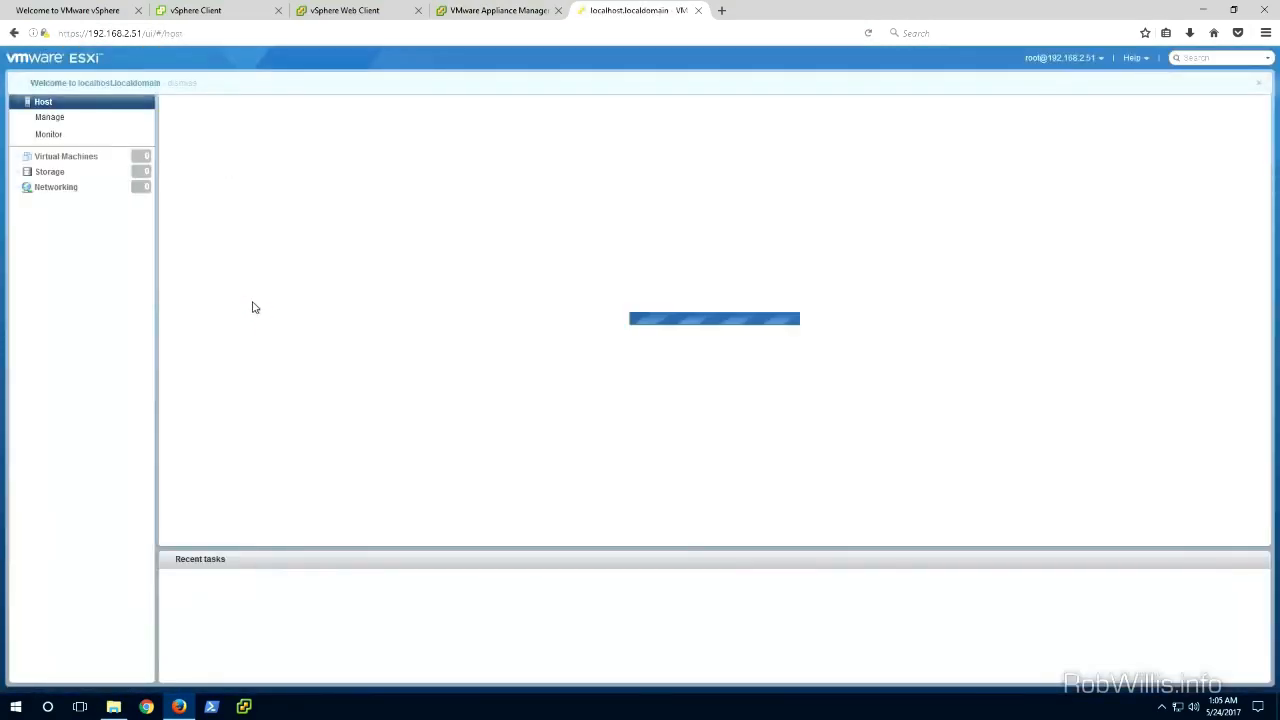
Step: Launch a remote console for the VMware vCenter Server Appliance virtual machine from the host's Virtual Machines list, then close it
left_click(49, 160)
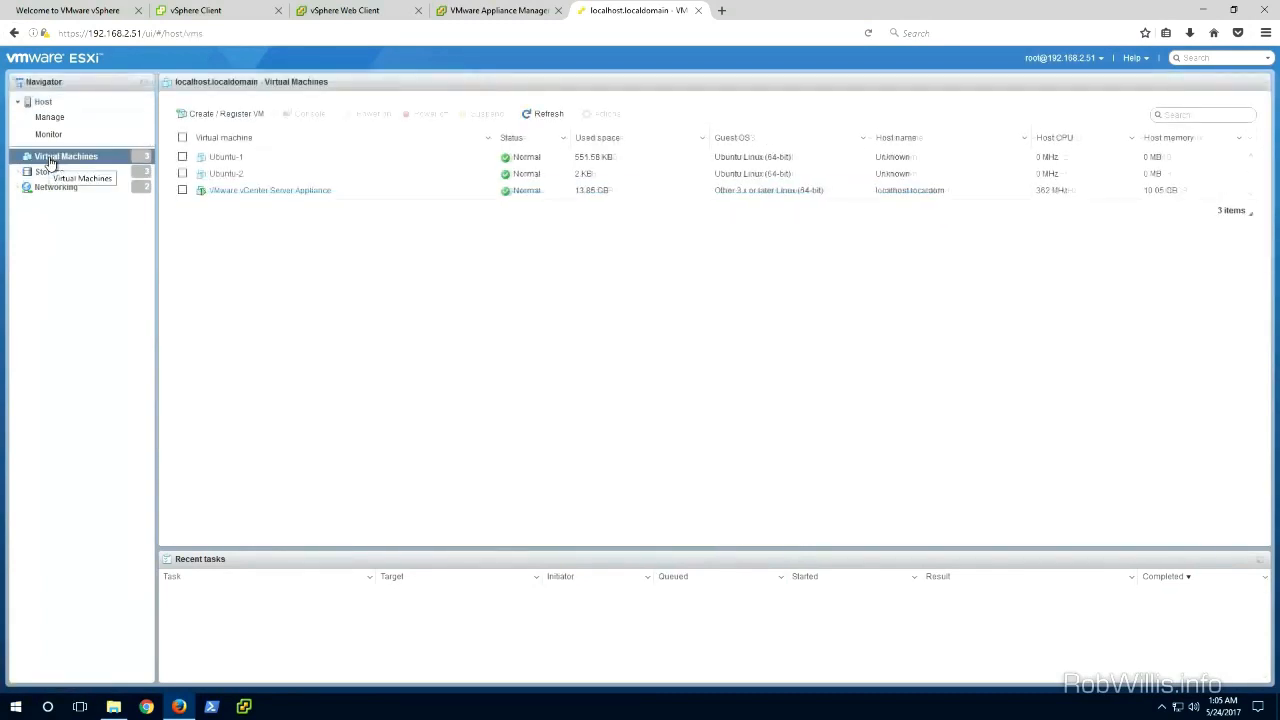
right_click(269, 190)
mouse_move(395, 274)
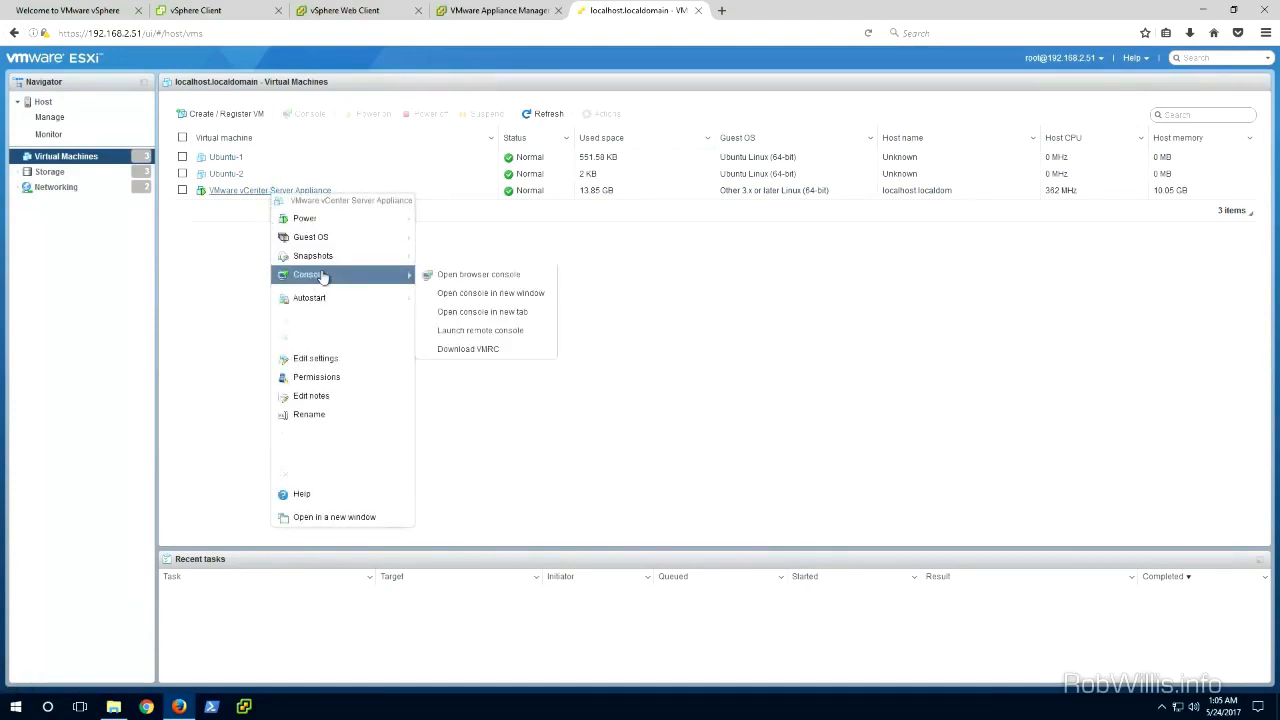
left_click(446, 330)
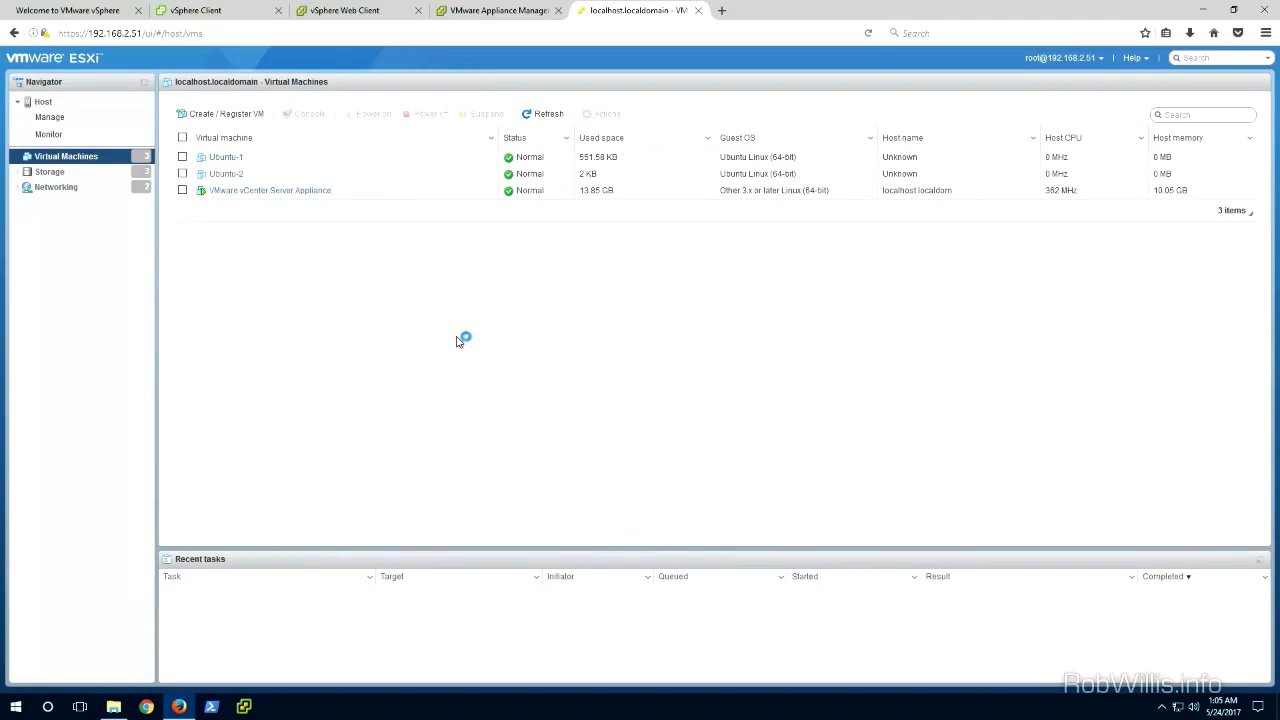
left_click(512, 335)
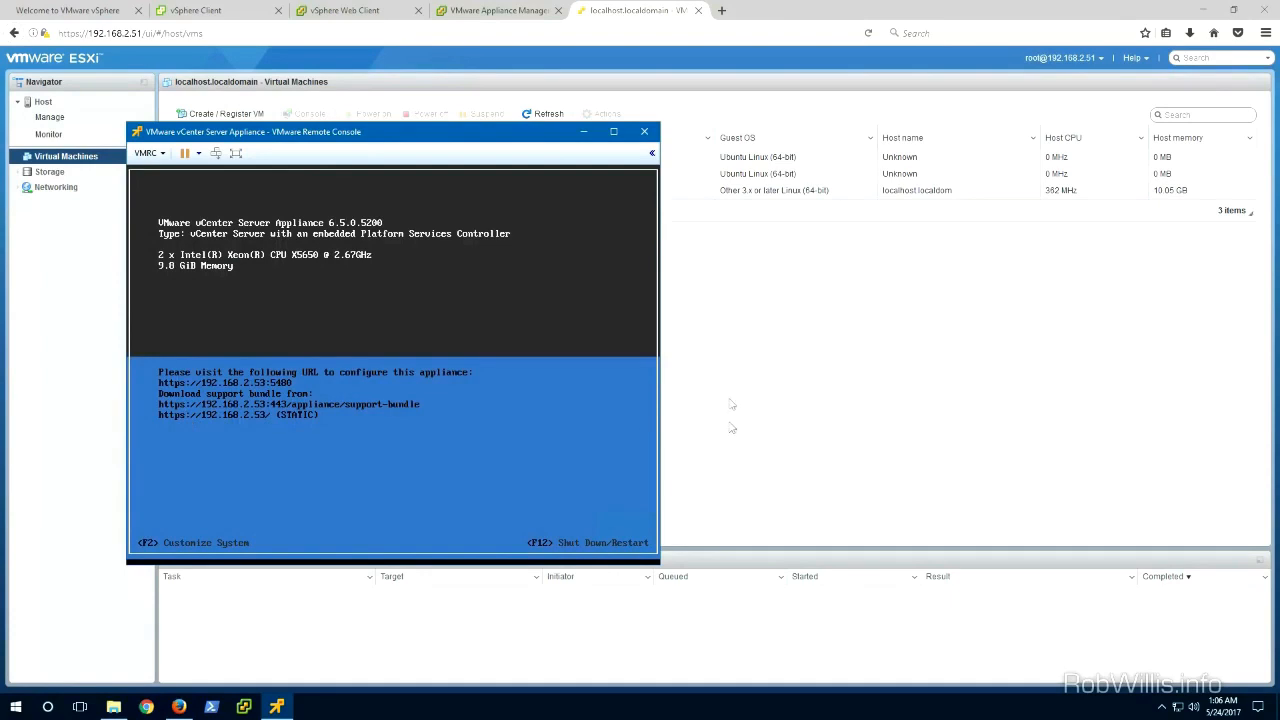
left_click(647, 136)
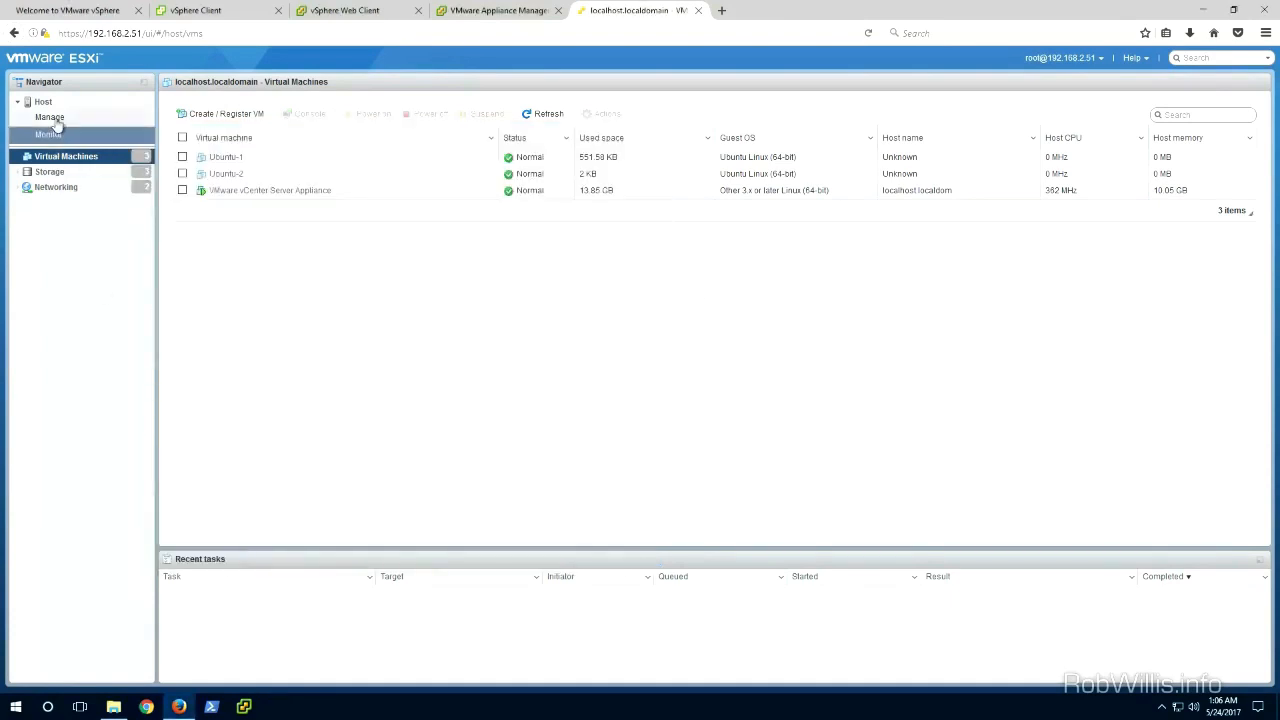
Step: Close the ESXi host tab and compare the addresses of the appliance management, Web Client and HTML5 Client tabs
left_click(697, 10)
left_click_drag(166, 33, 88, 33)
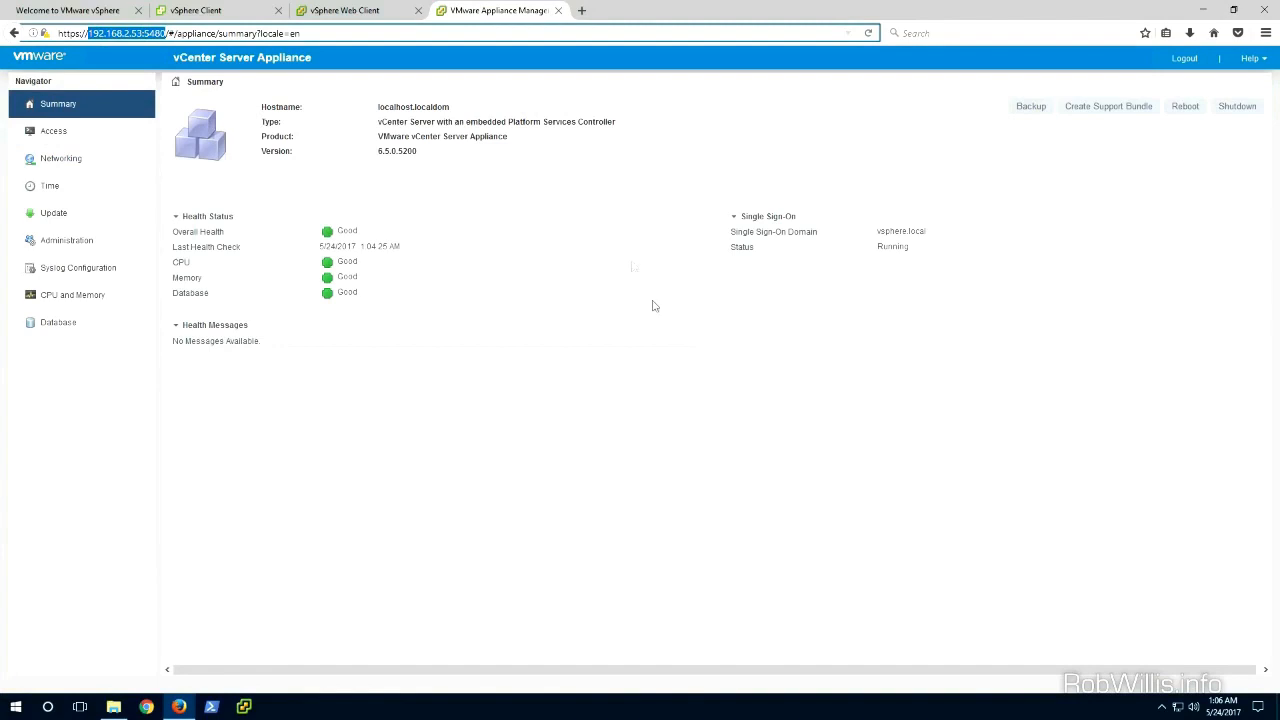
left_click(343, 10)
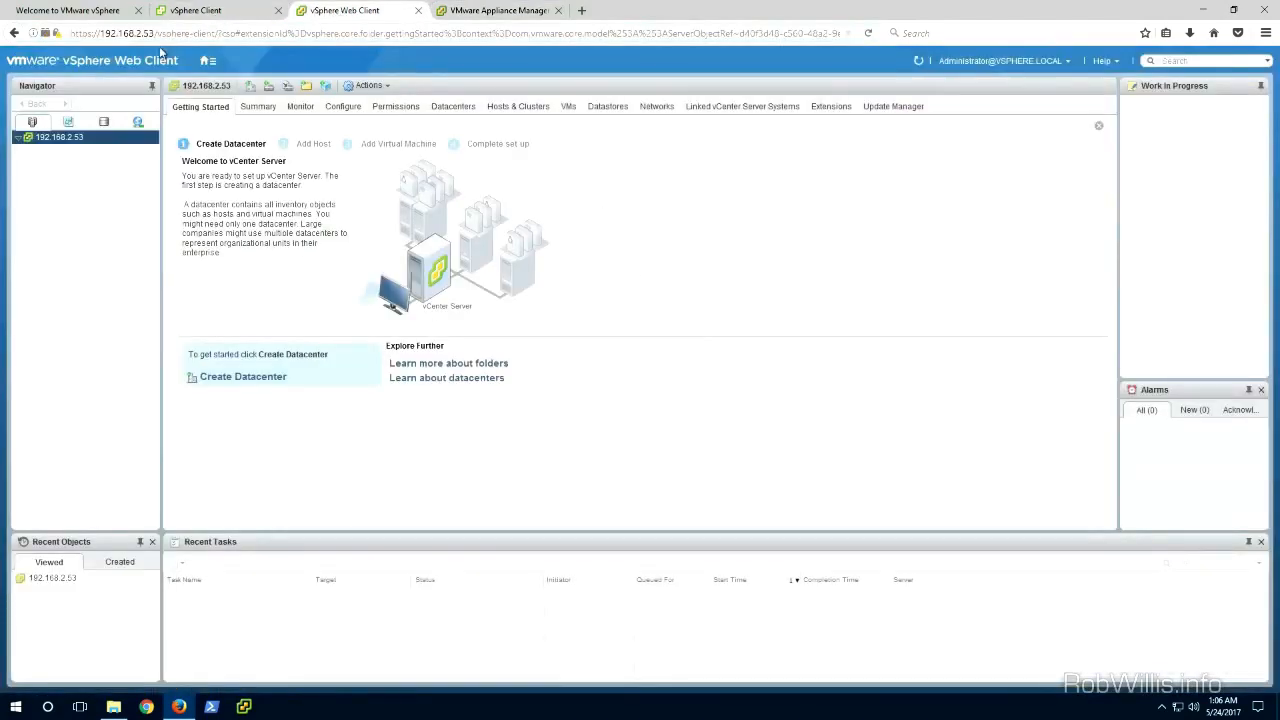
left_click_drag(101, 33, 215, 33)
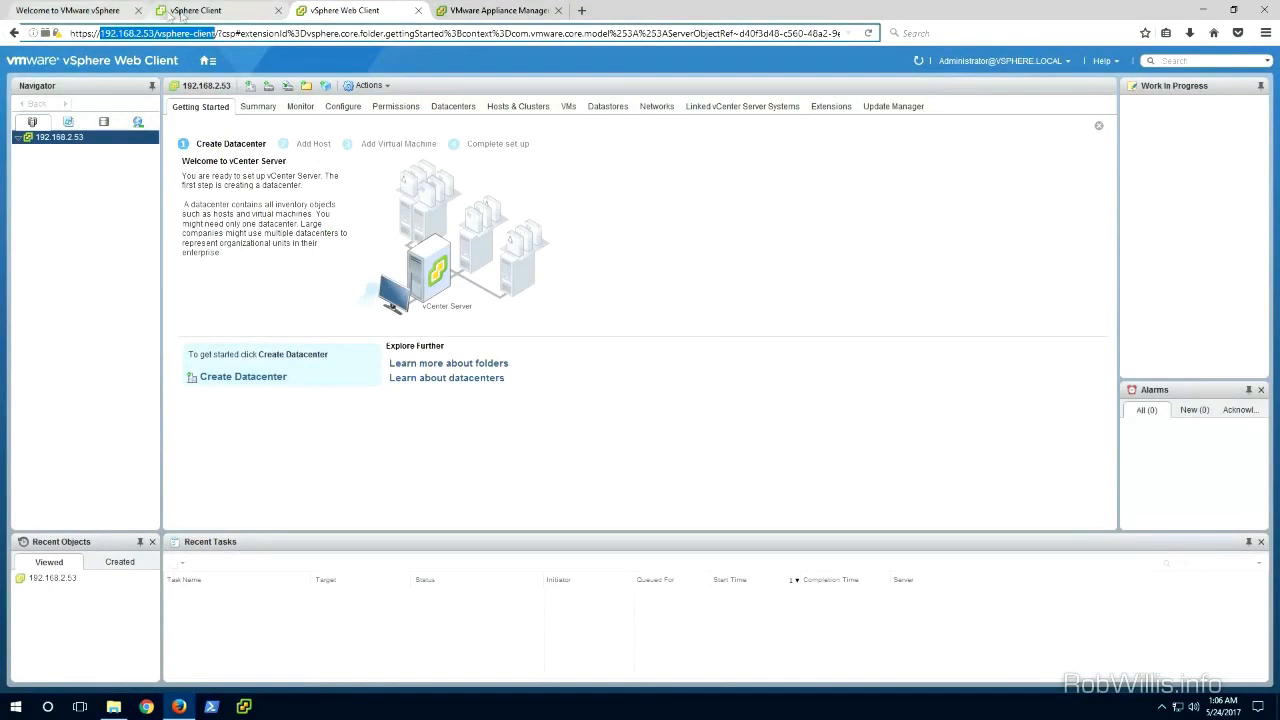
left_click(198, 10)
left_click_drag(89, 33, 156, 33)
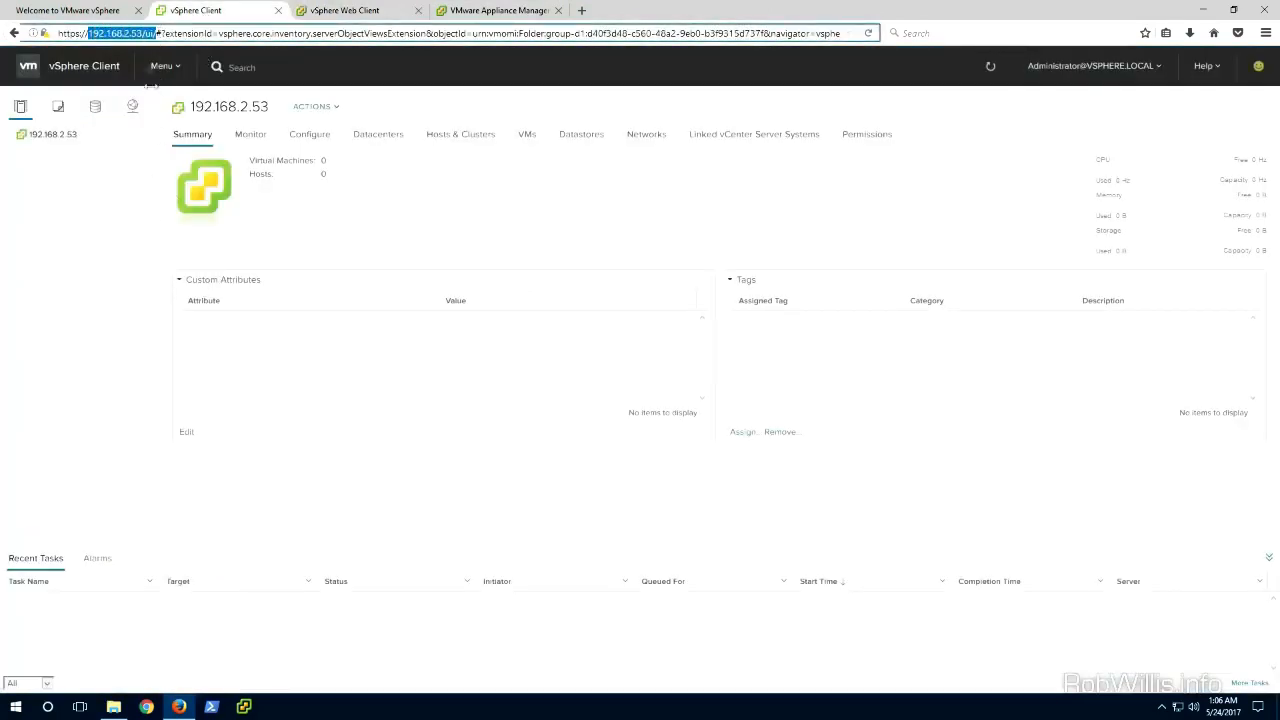
left_click(131, 16)
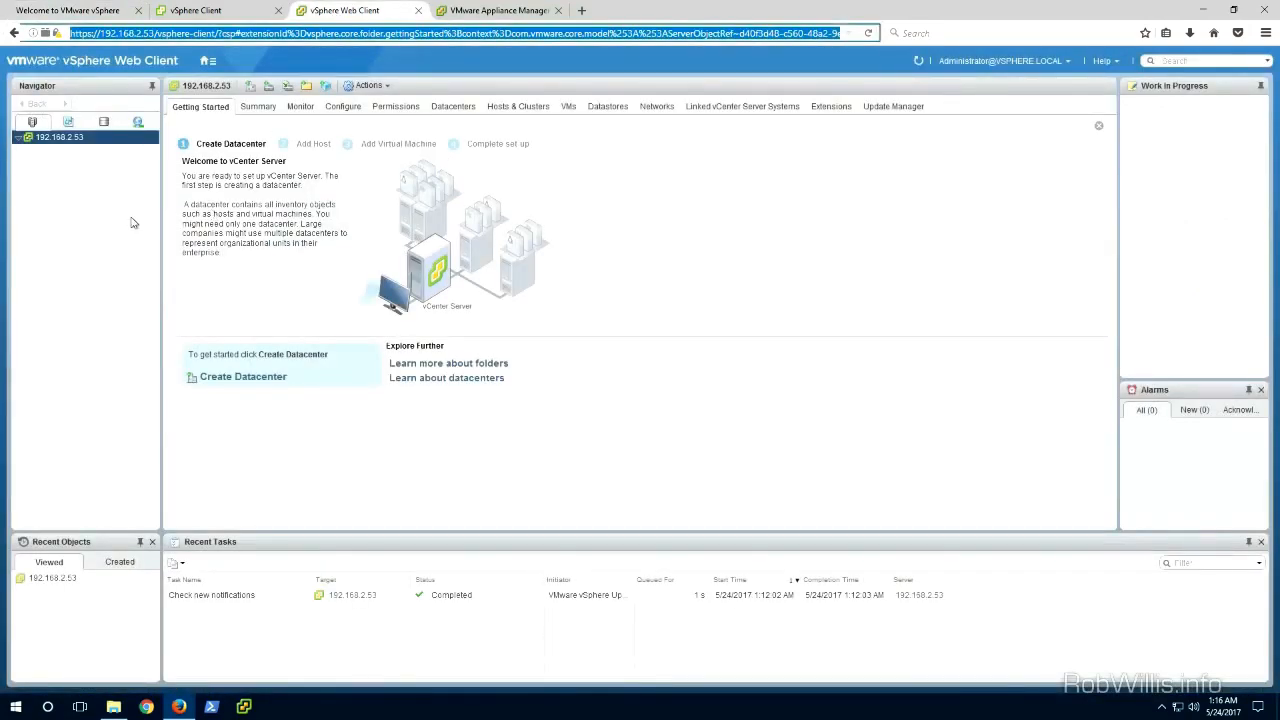
Step: Create a new datacenter named Lab under the 192.168.2.53 vCenter
right_click(66, 141)
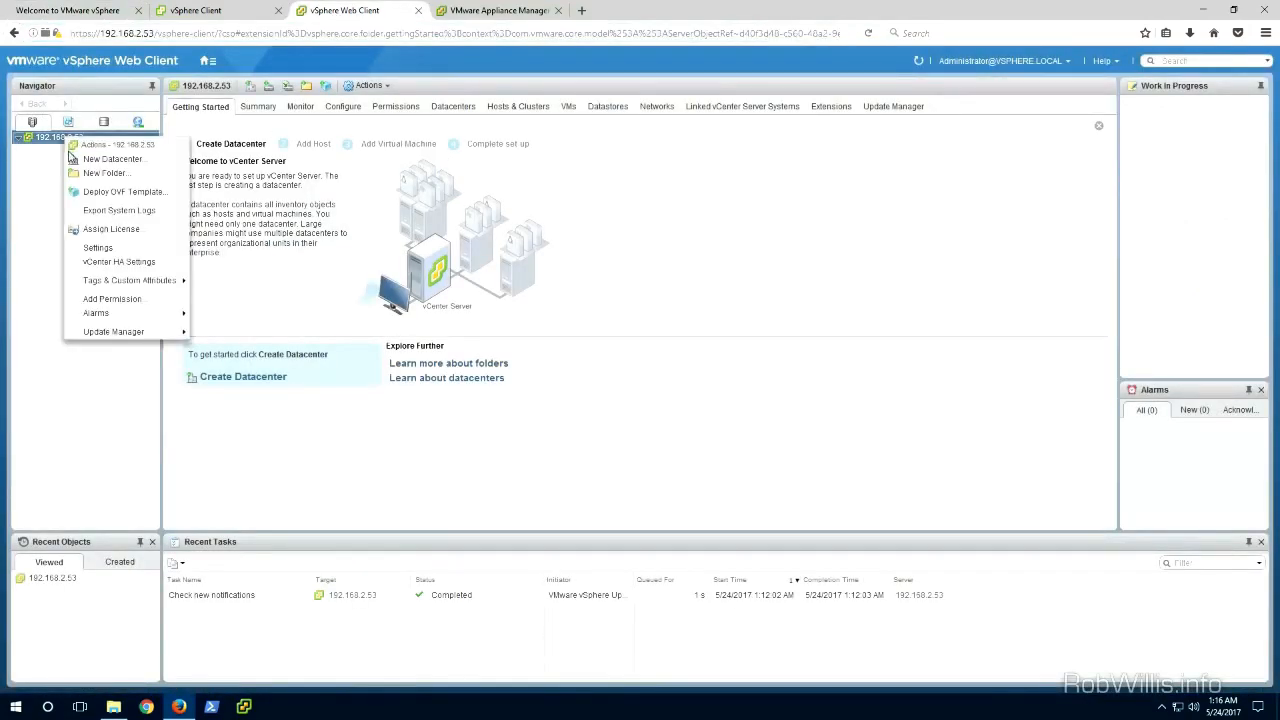
left_click(92, 162)
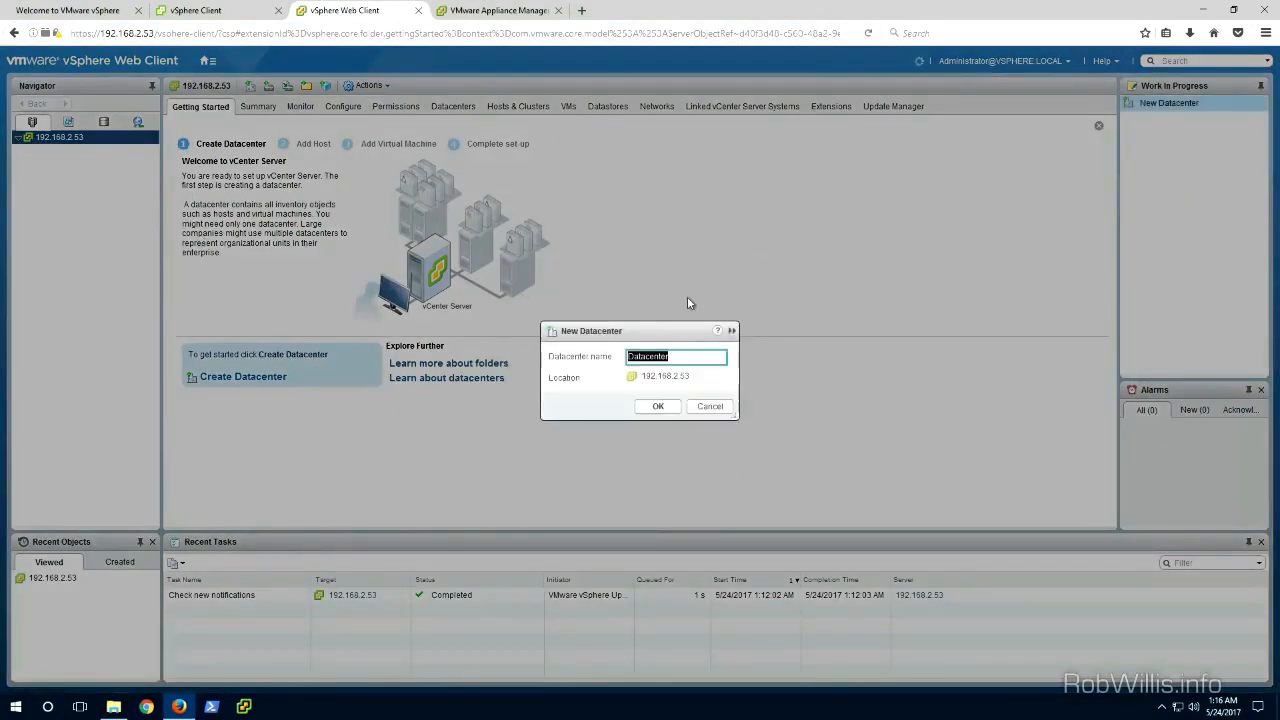
type("Lab")
left_click(656, 407)
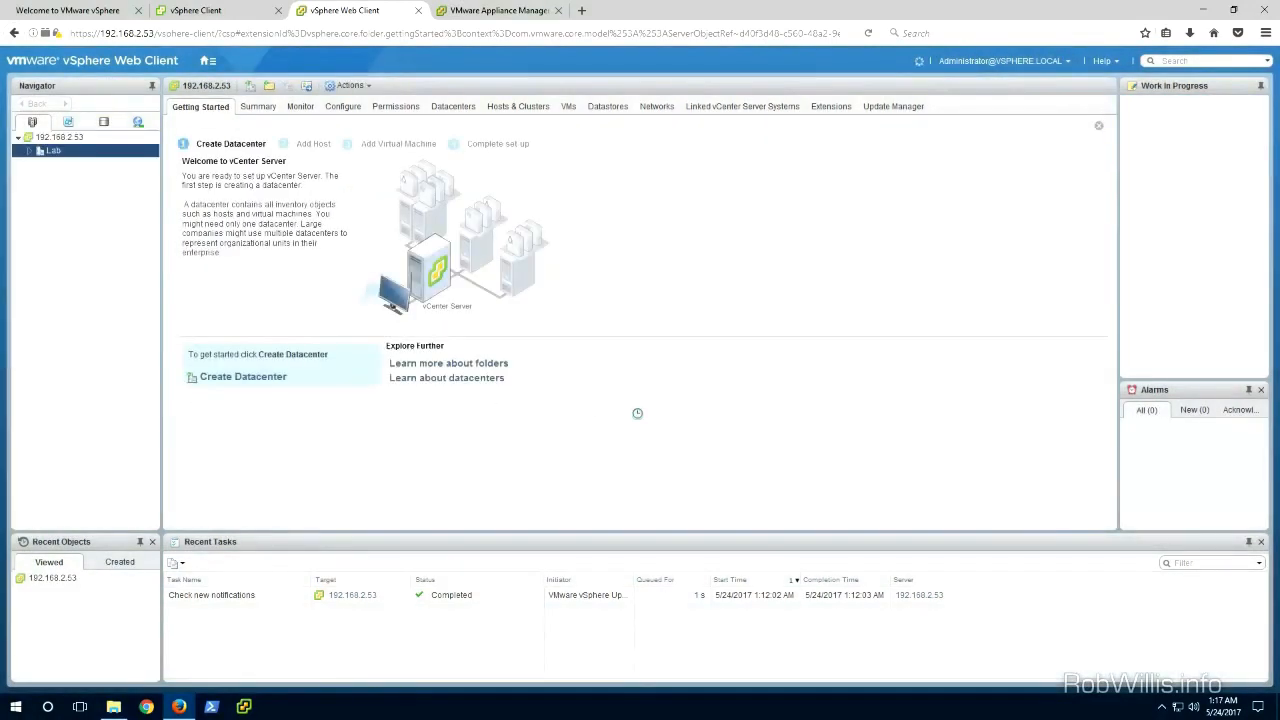
Step: Start adding host 192.168.2.51 to the Lab datacenter, enter the root user name and password, and accept its certificate
right_click(55, 155)
left_click(88, 175)
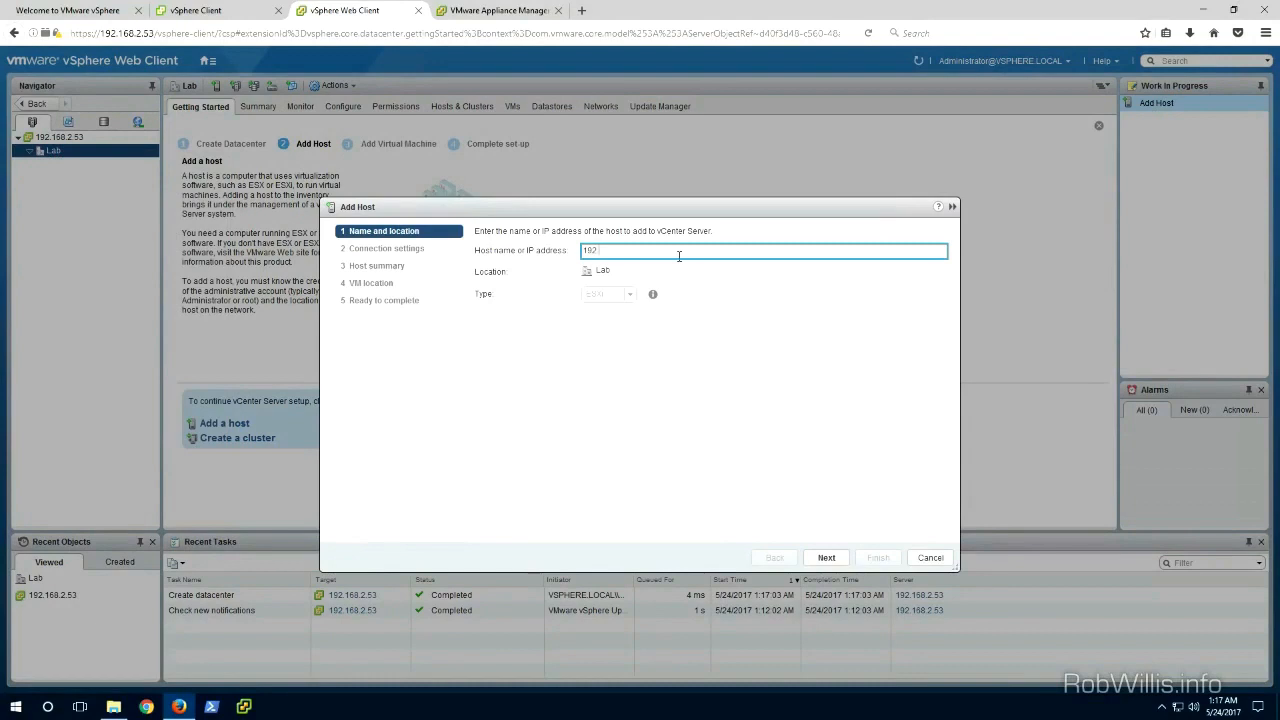
left_click(836, 557)
type("root")
key("Tab")
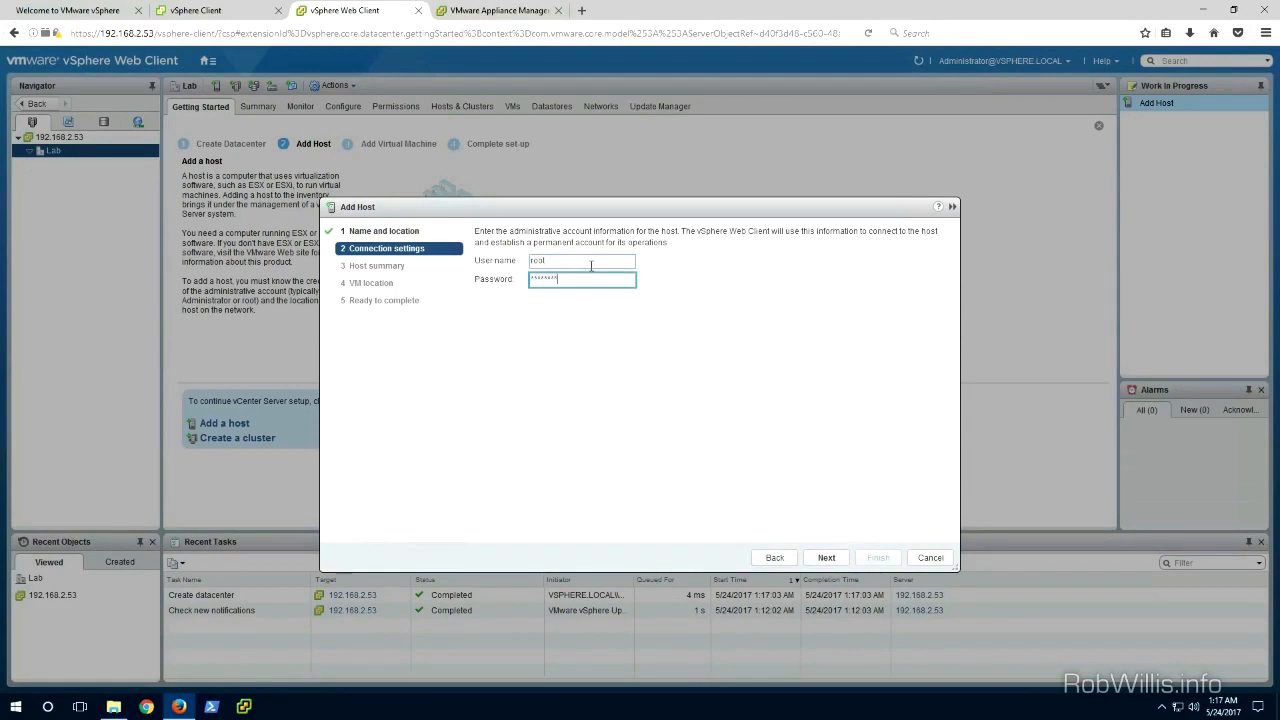
key("Return")
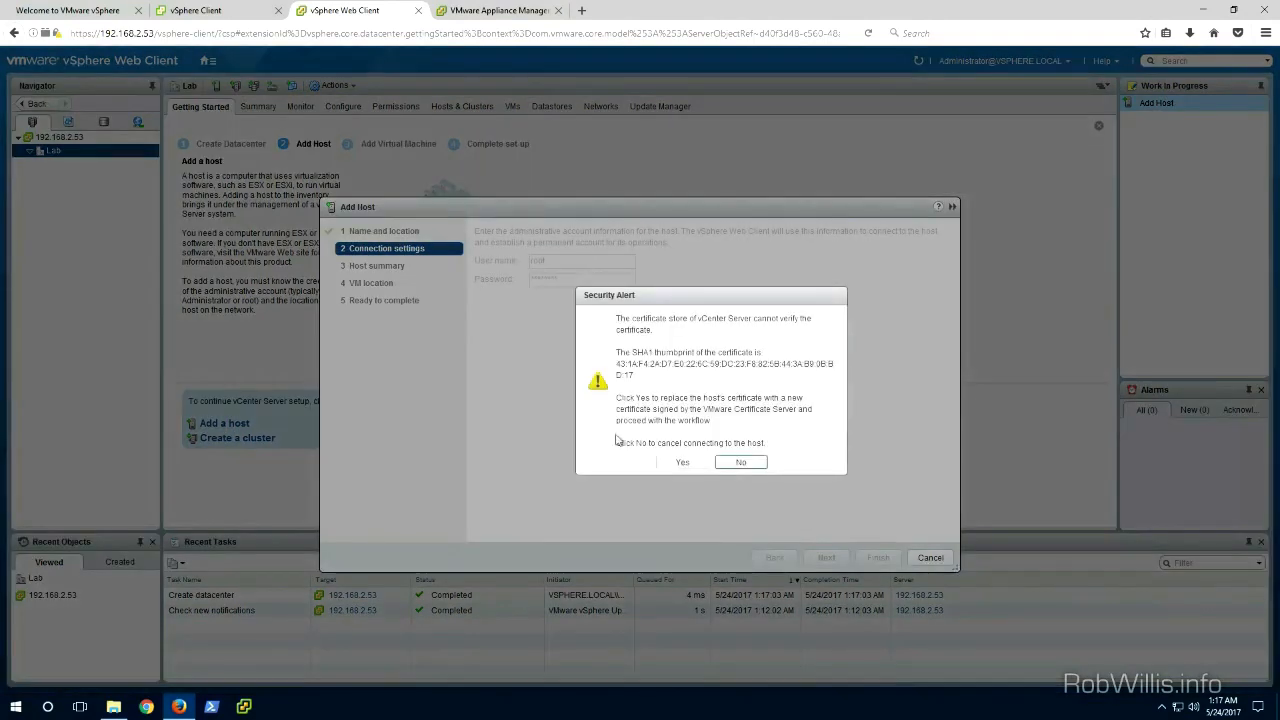
left_click(684, 463)
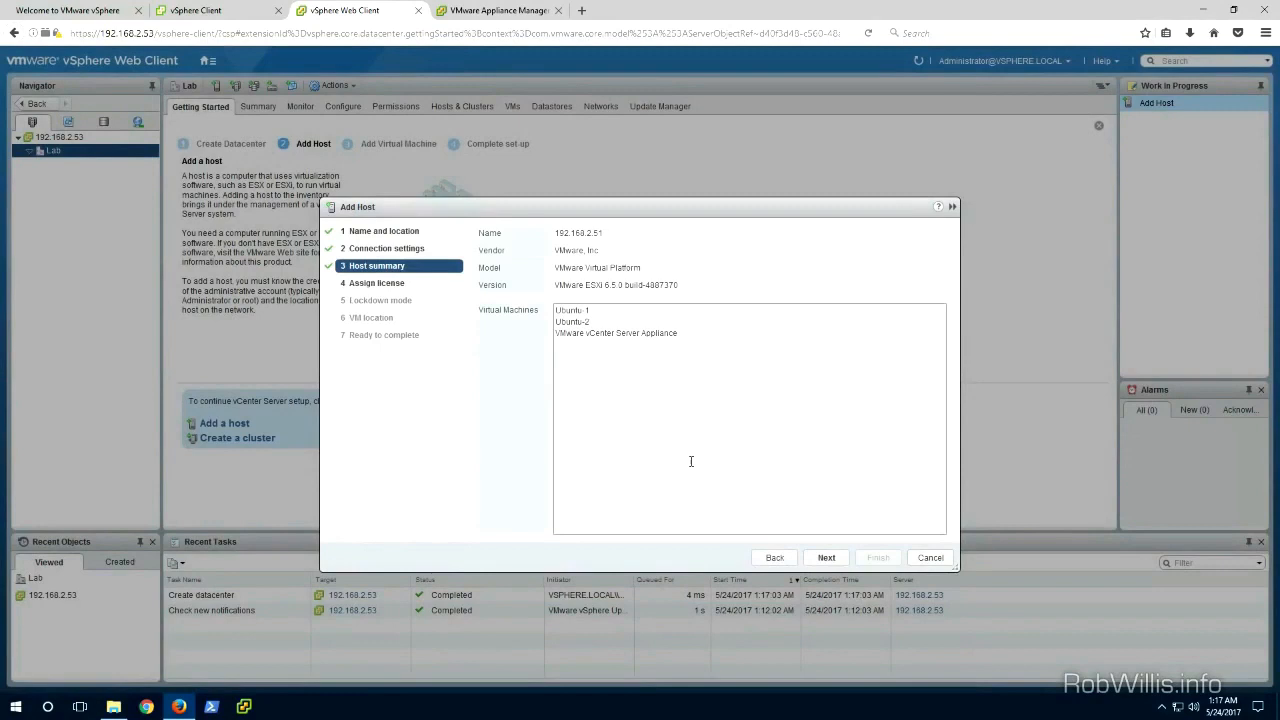
Step: Finish the Add Host wizard with the evaluation license, lockdown mode disabled and Lab as the VM location
left_click(828, 561)
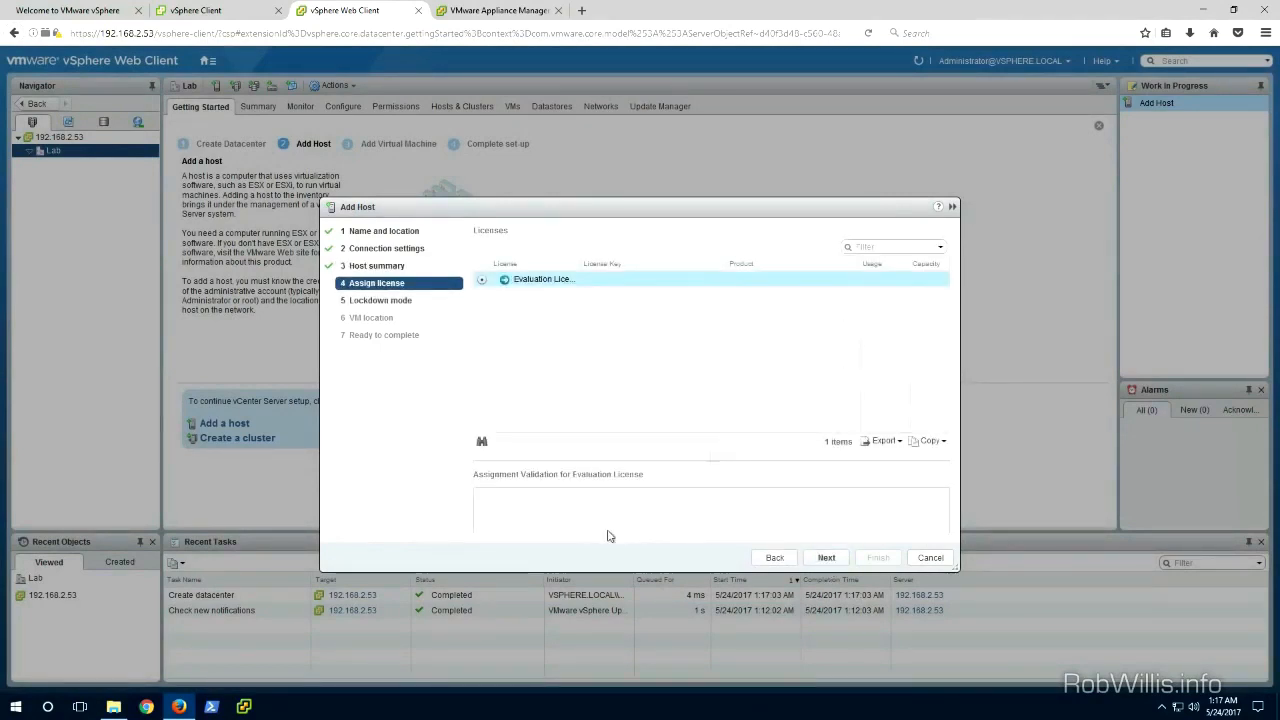
left_click(826, 558)
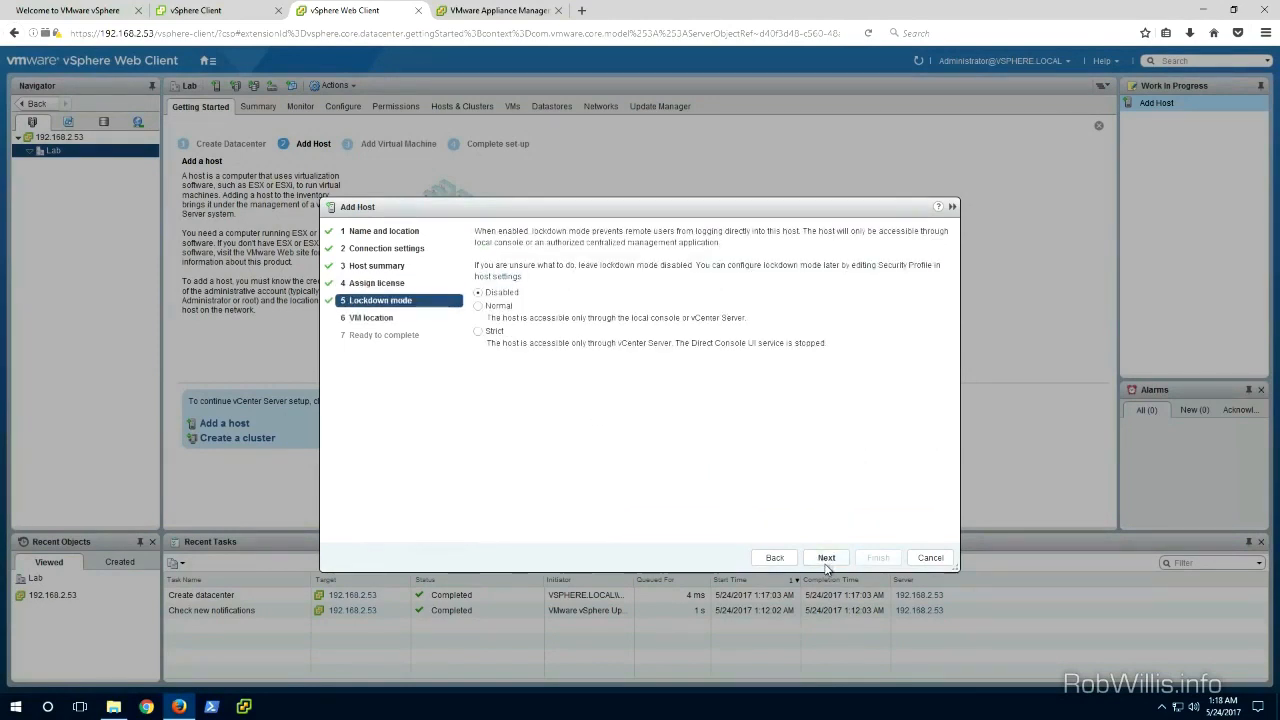
left_click(826, 558)
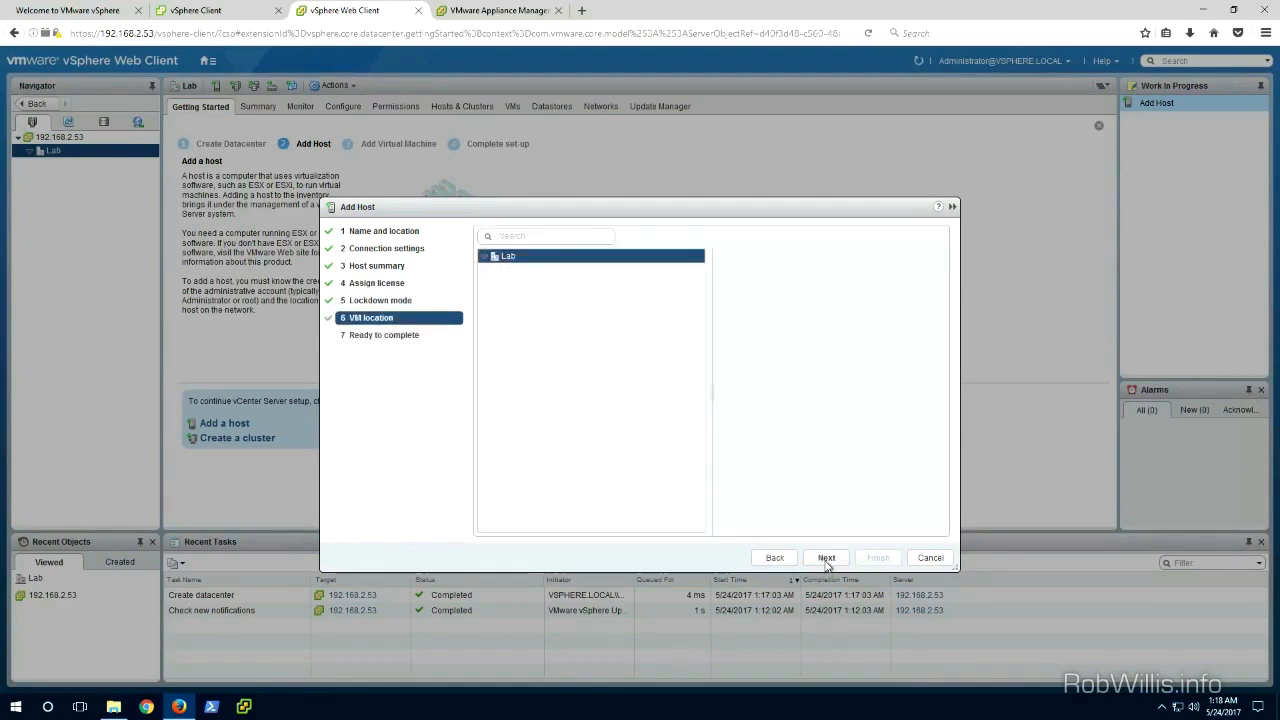
left_click(826, 562)
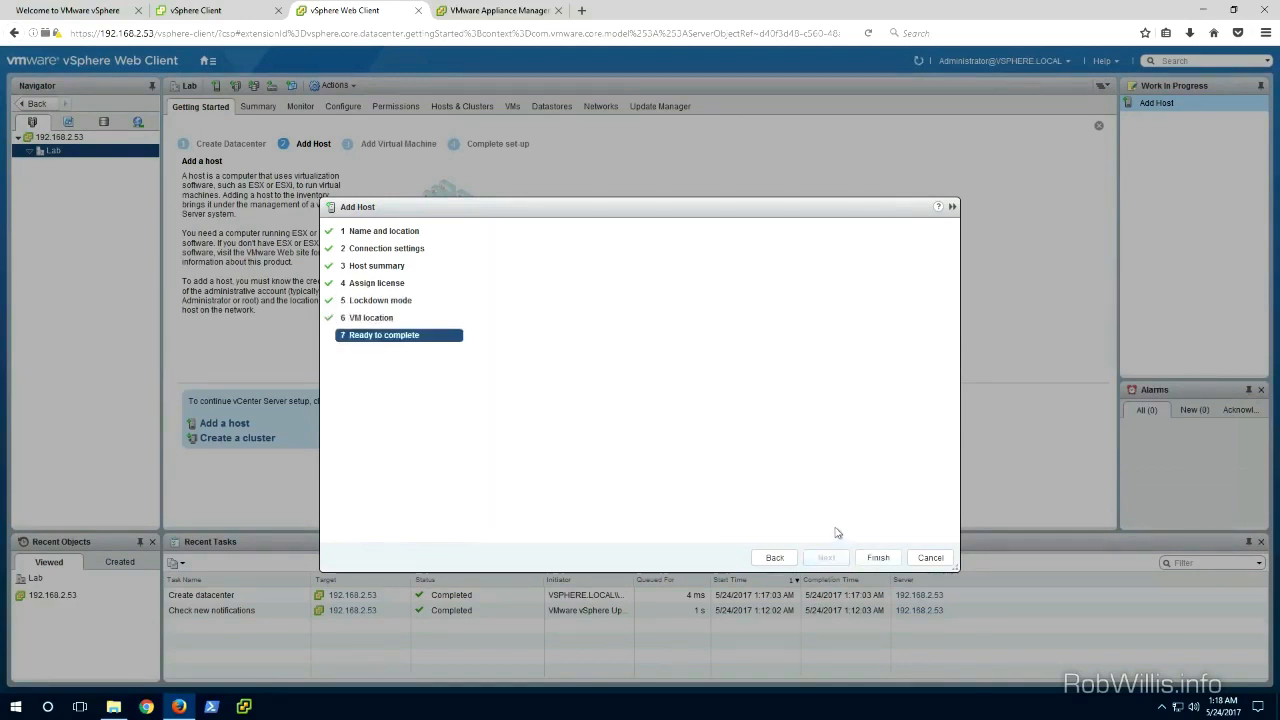
left_click(878, 558)
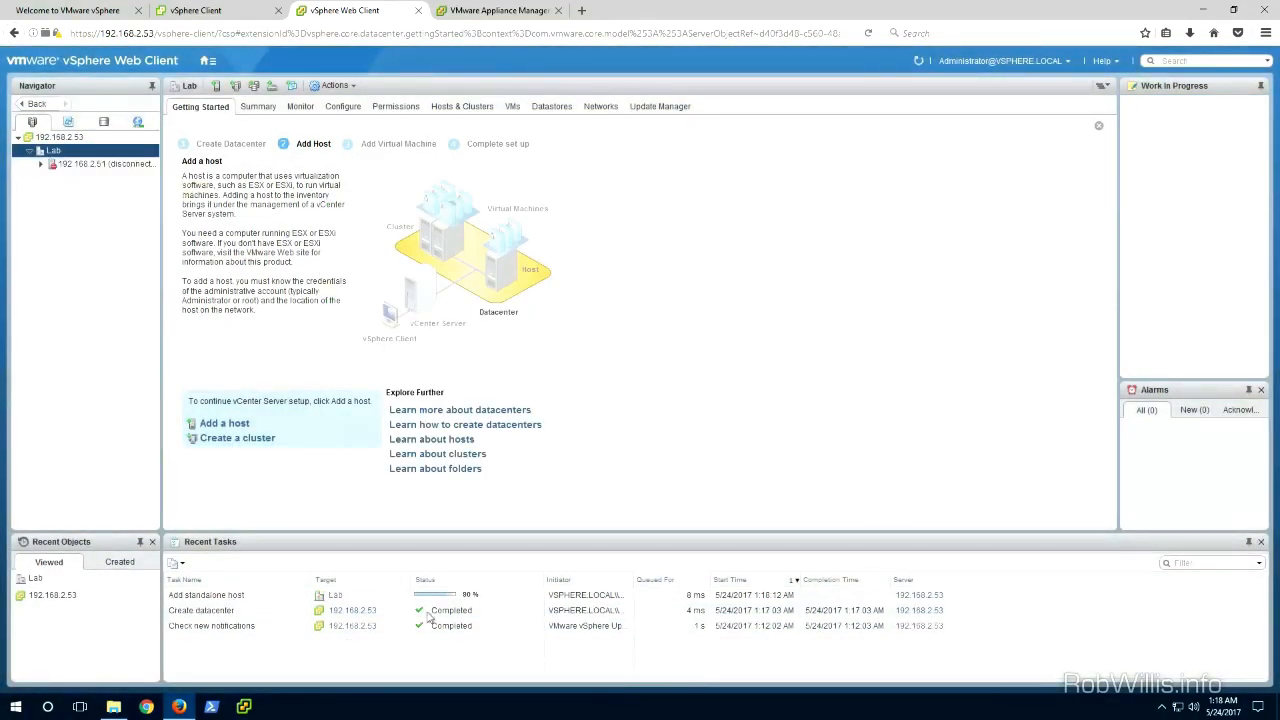
Step: Add a second host, 192.168.2.52, to the Lab datacenter with the root password, accepting its certificate and default settings
right_click(42, 152)
left_click(74, 175)
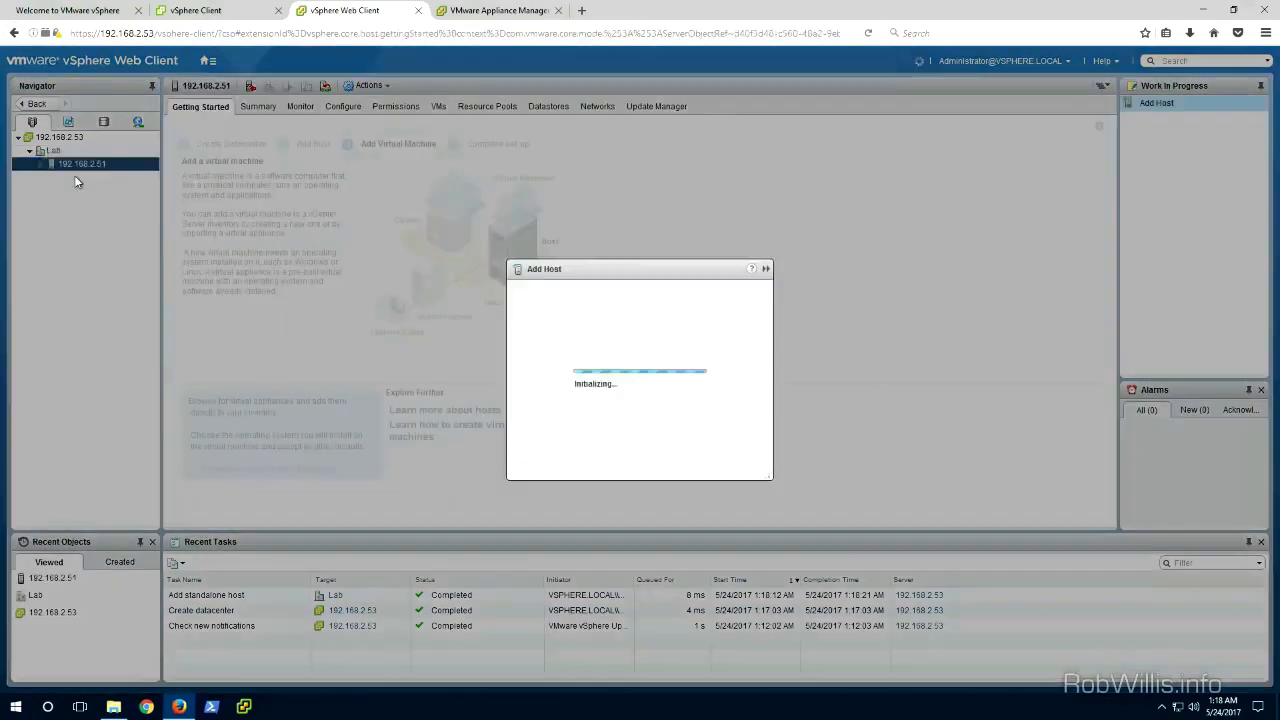
type("192.168.2.52")
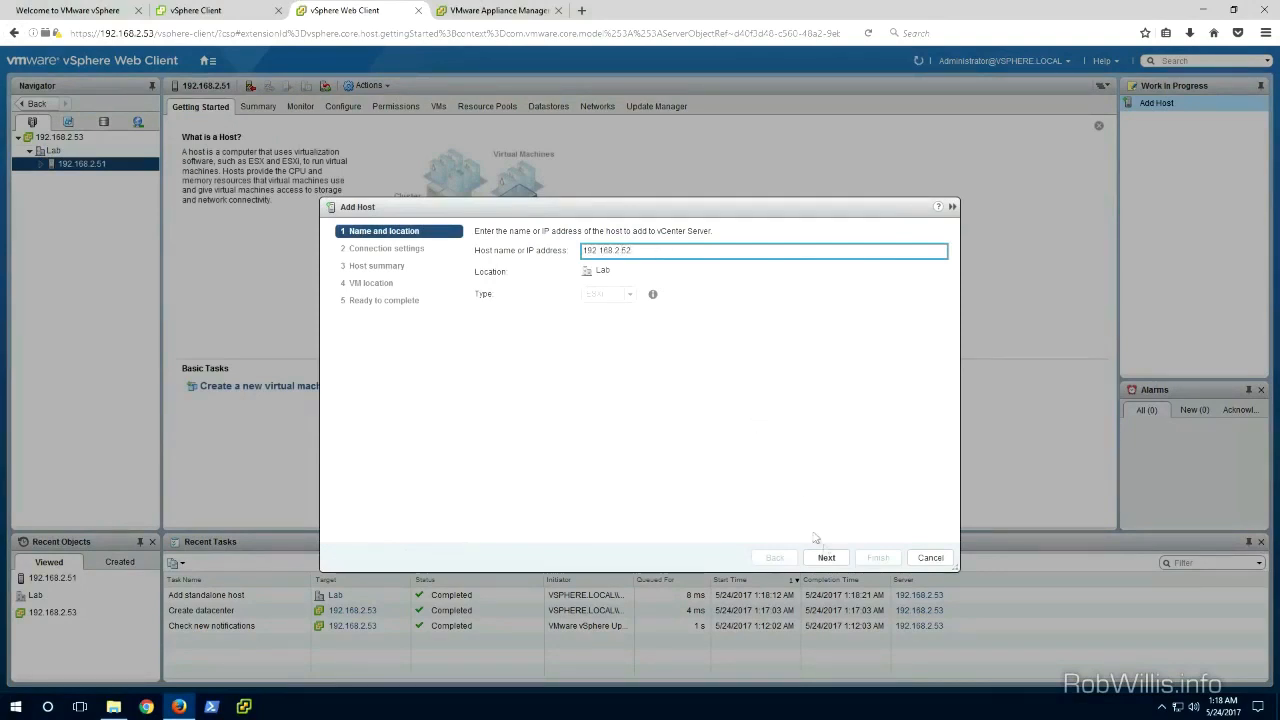
left_click(826, 557)
key("Tab")
type("**")
key("Return")
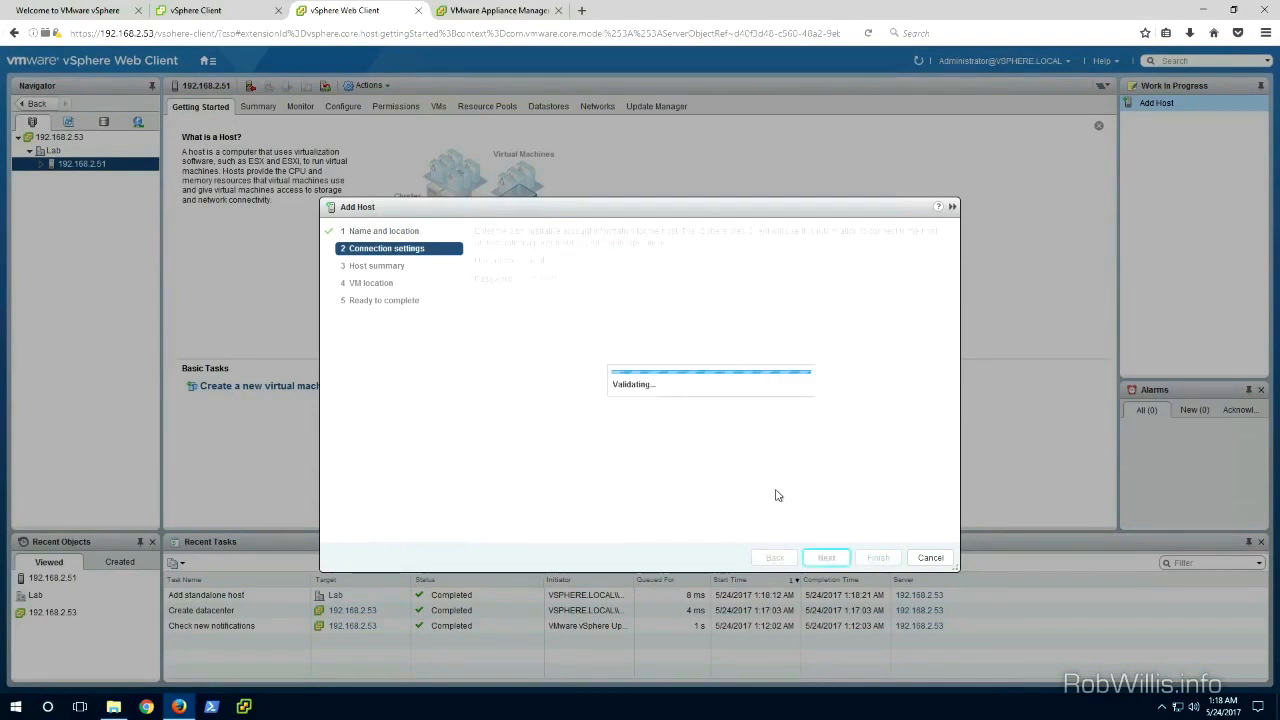
left_click(677, 465)
left_click(826, 558)
left_click(826, 558)
left_click(826, 558)
left_click(826, 558)
left_click(870, 558)
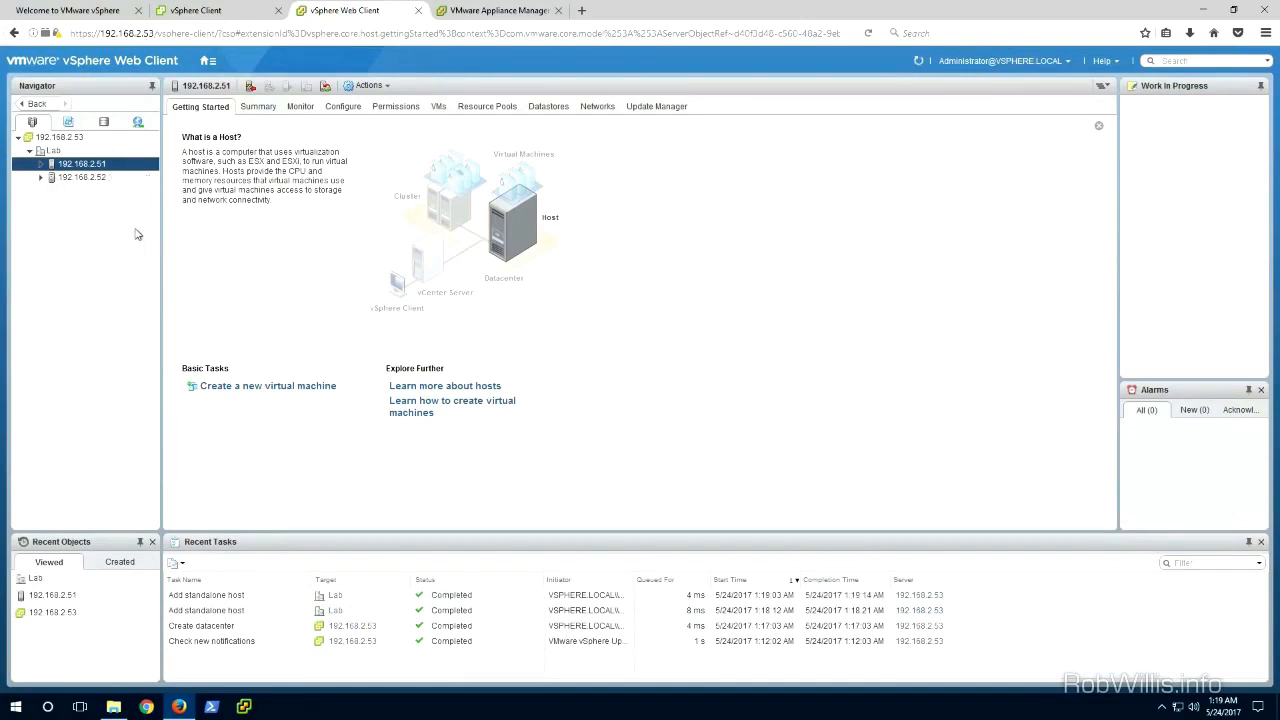
Step: Expand host 192.168.2.51 and open the Summary of the Ubuntu-1 virtual machine
left_click(40, 163)
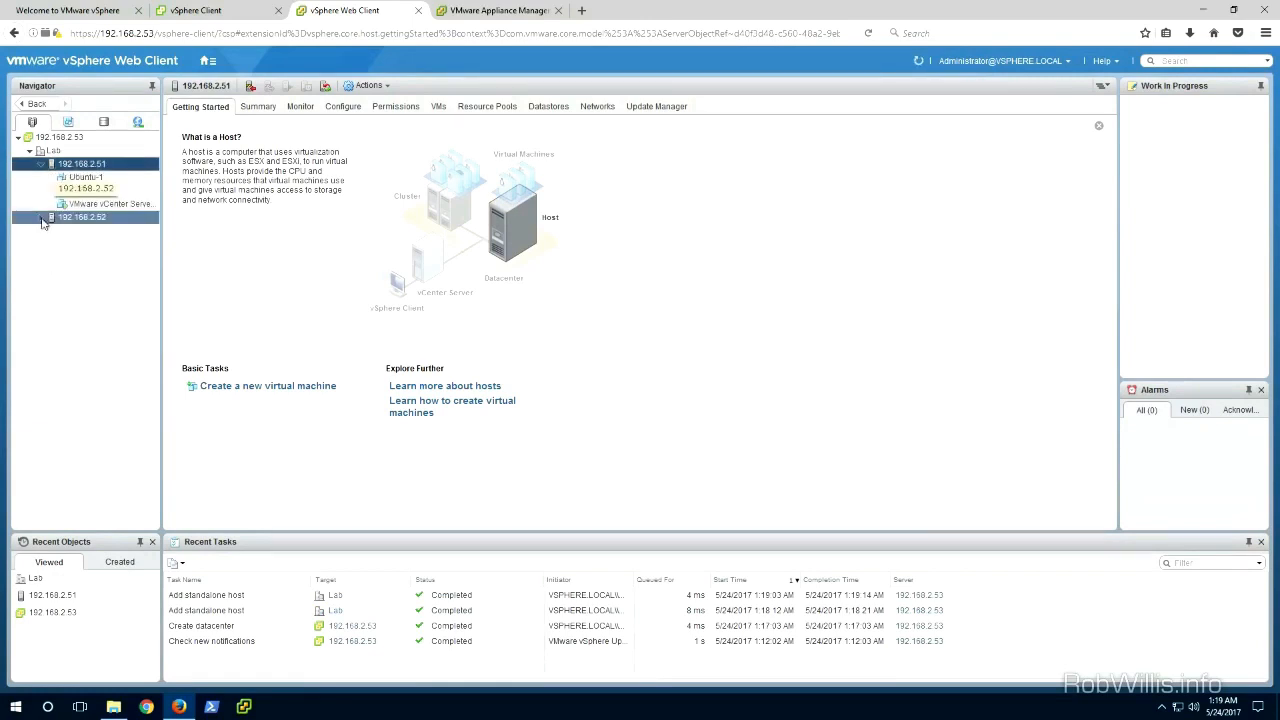
left_click(88, 177)
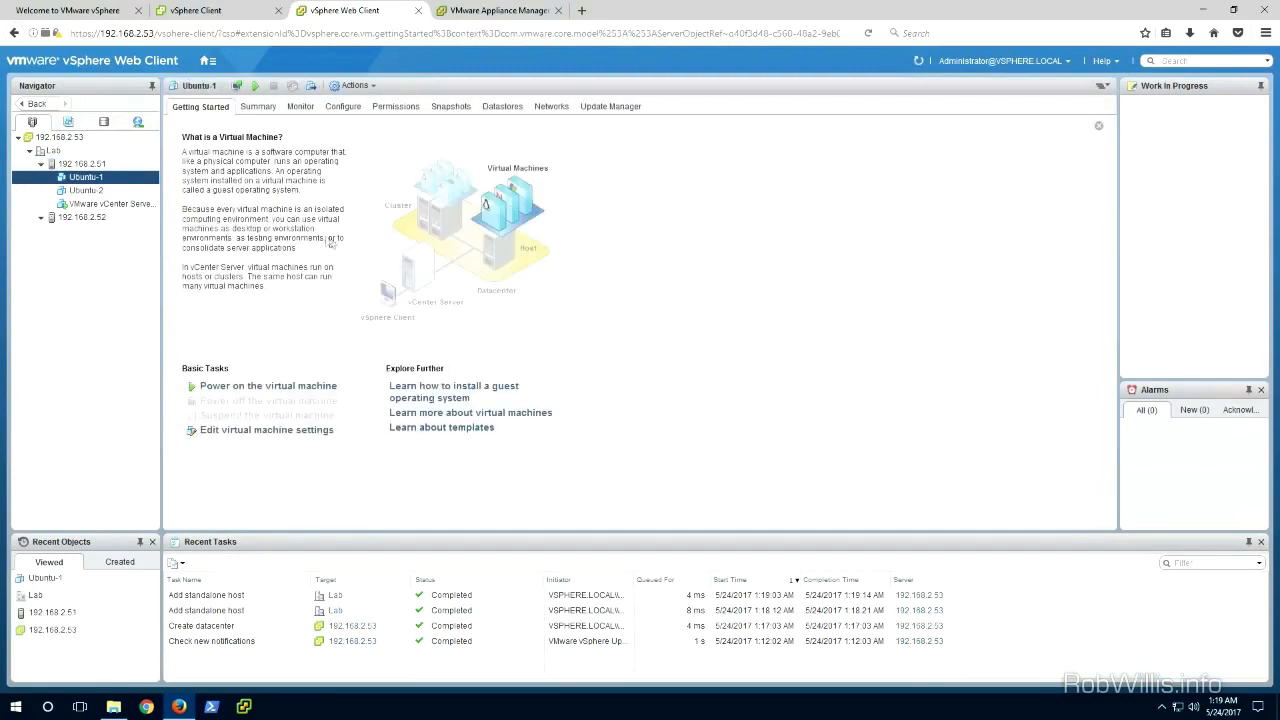
left_click(256, 107)
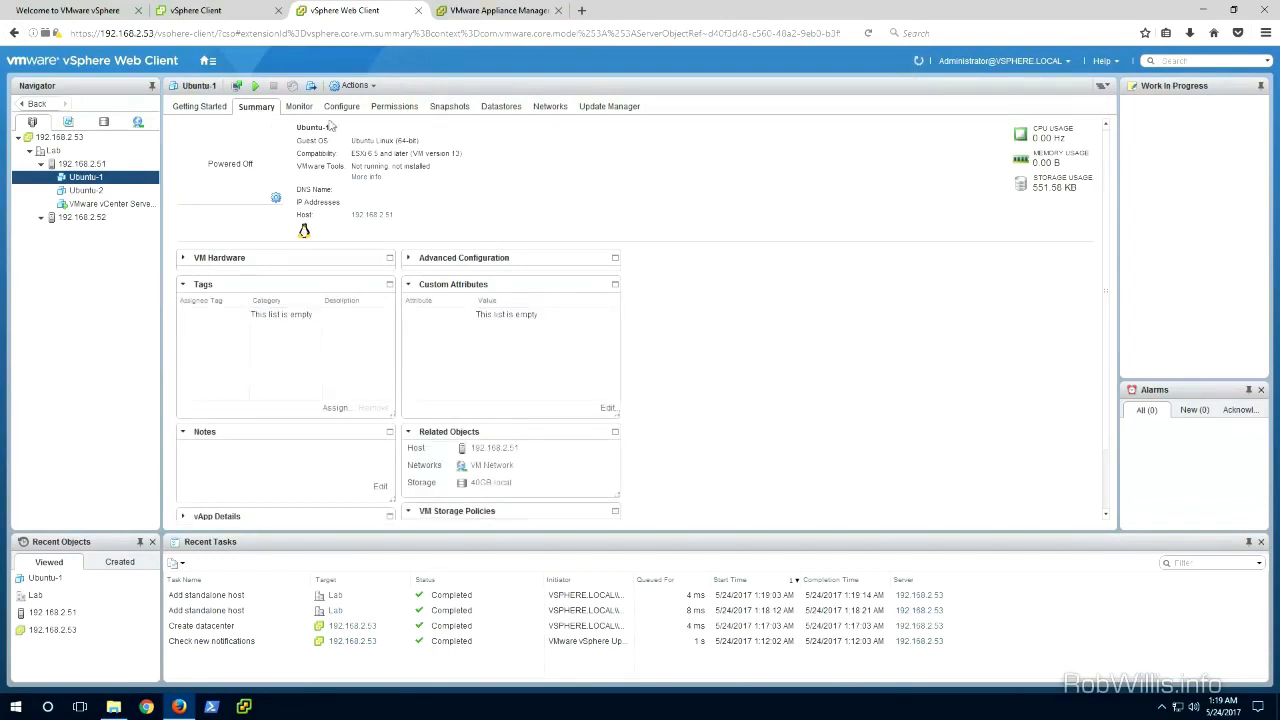
Step: Browse the Actions menu of Ubuntu-1, including its Snapshots and Template submenus
left_click(352, 86)
mouse_move(372, 121)
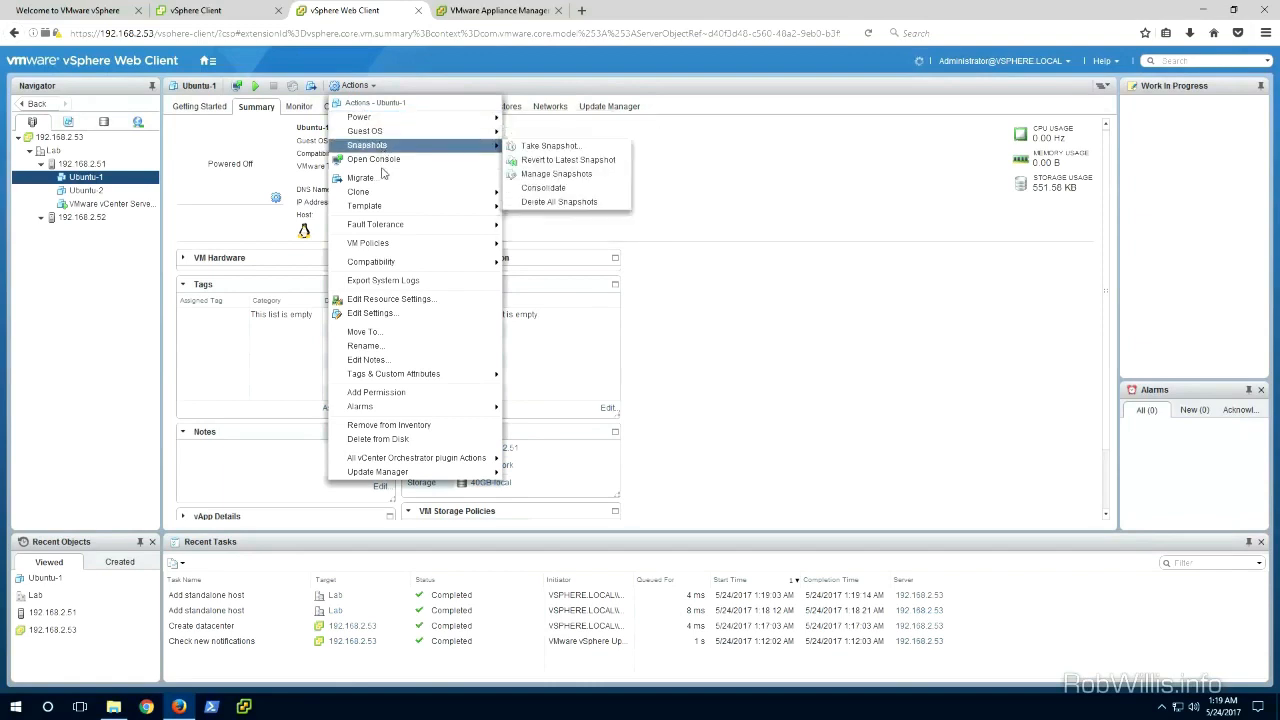
mouse_move(383, 196)
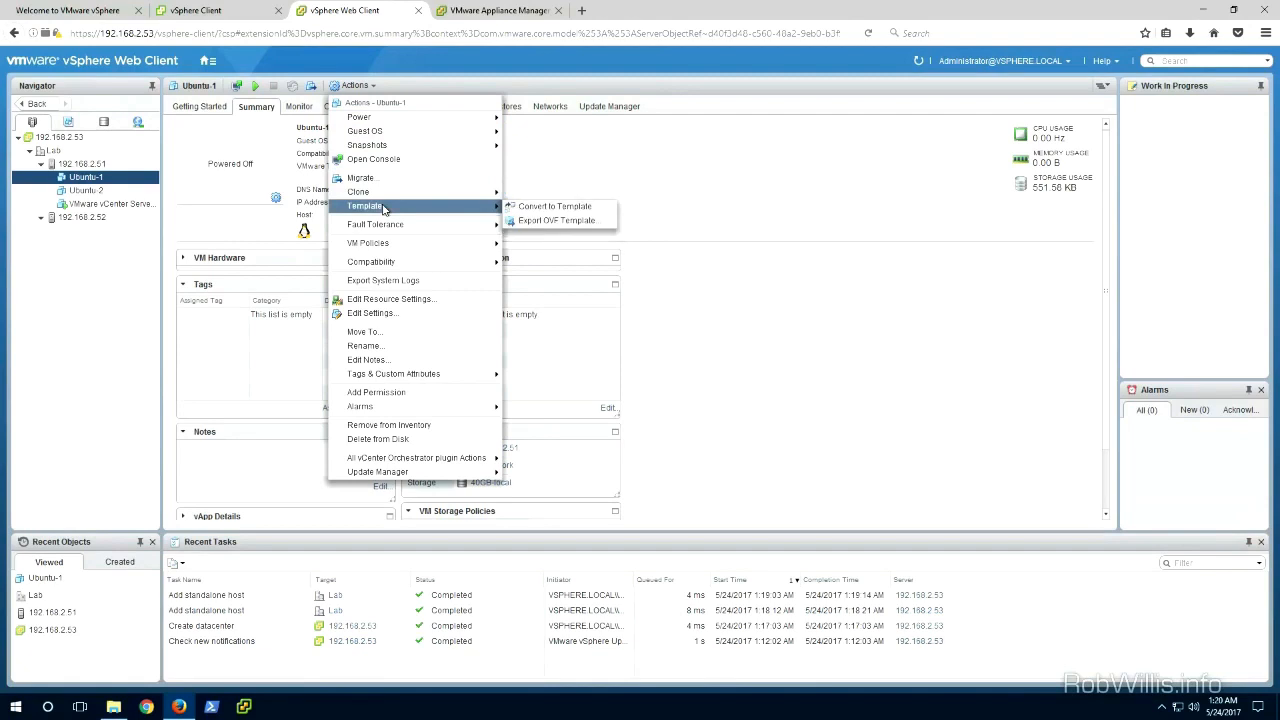
mouse_move(376, 231)
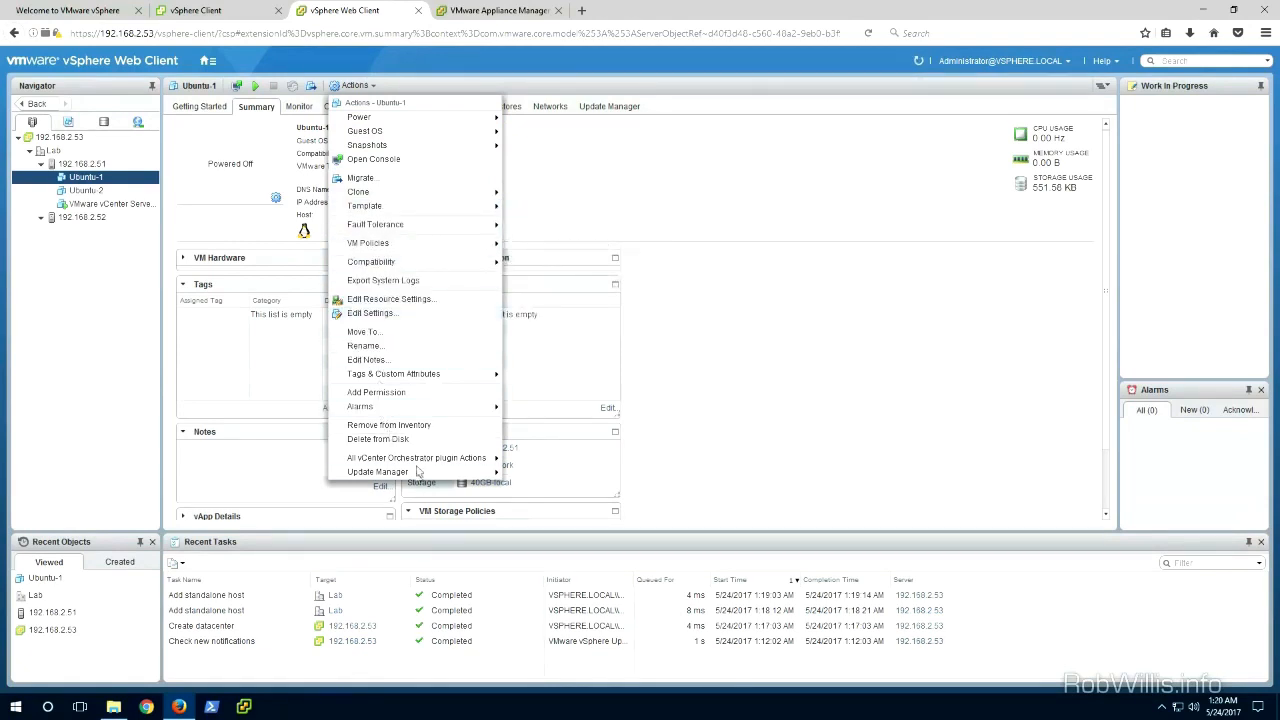
Step: Start migrating Ubuntu-1 from host 192.168.2.51, choosing to change both compute resource and storage
left_click(669, 199)
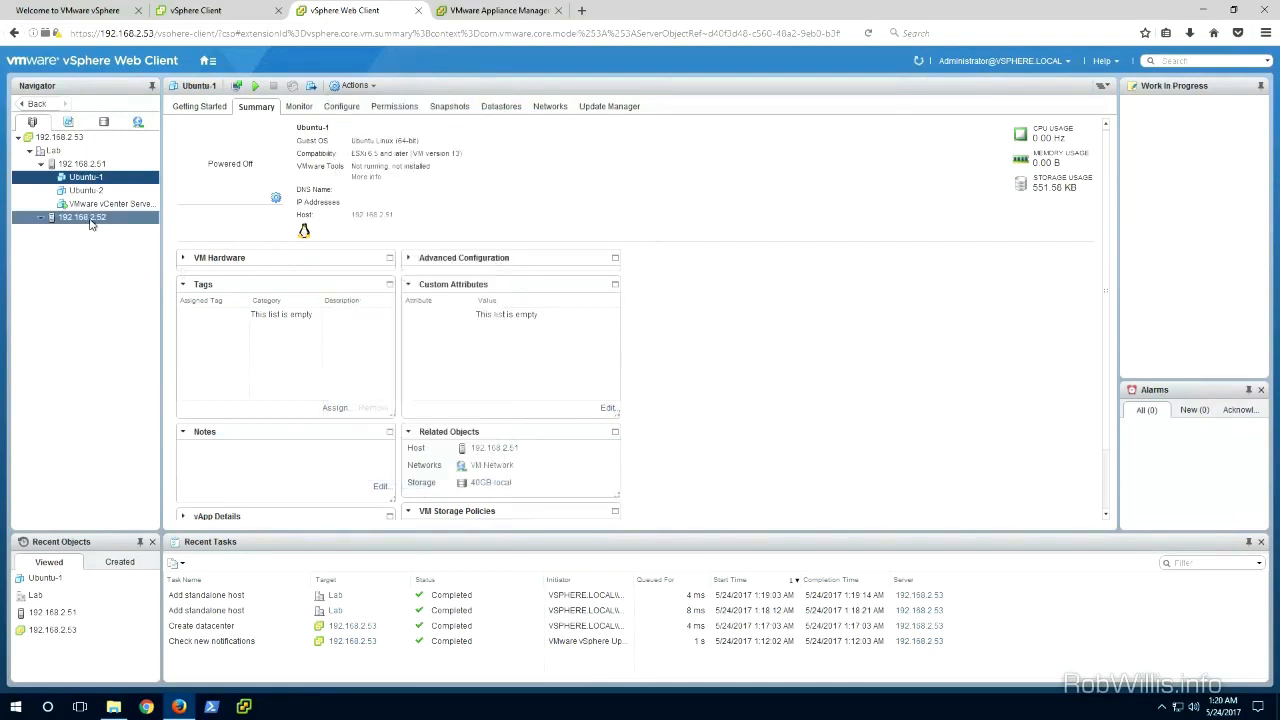
left_click(88, 164)
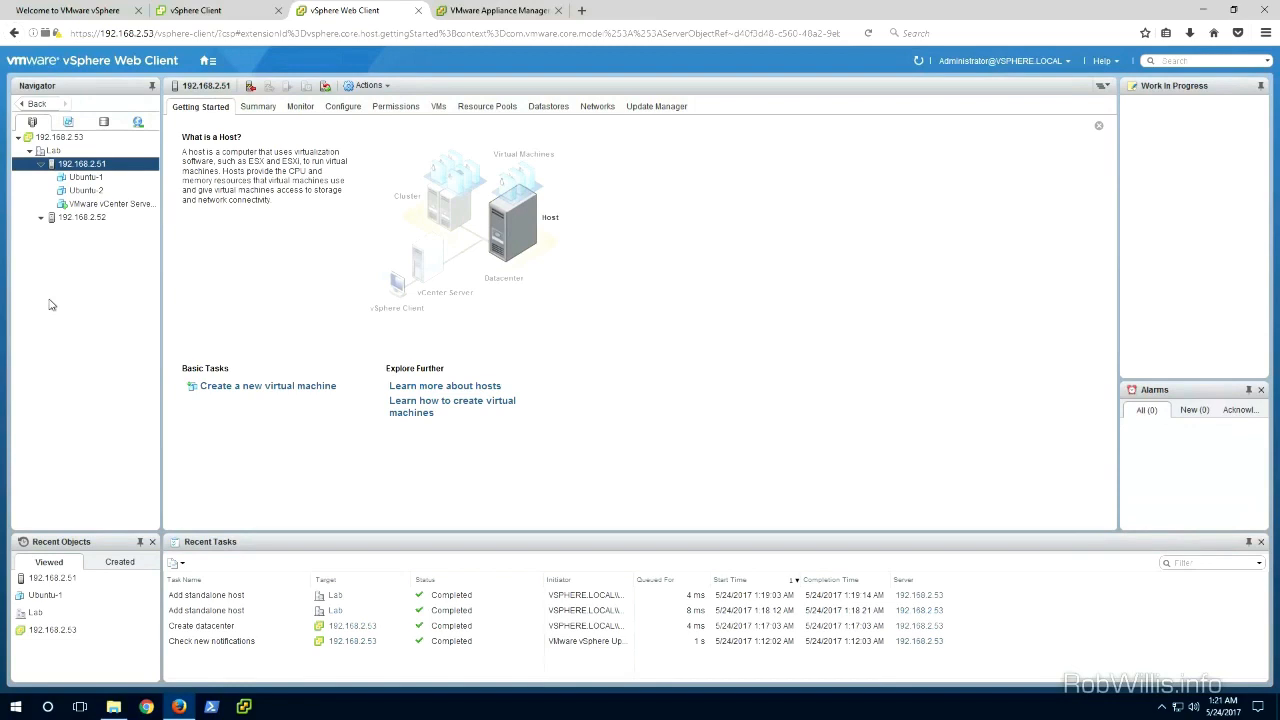
right_click(74, 178)
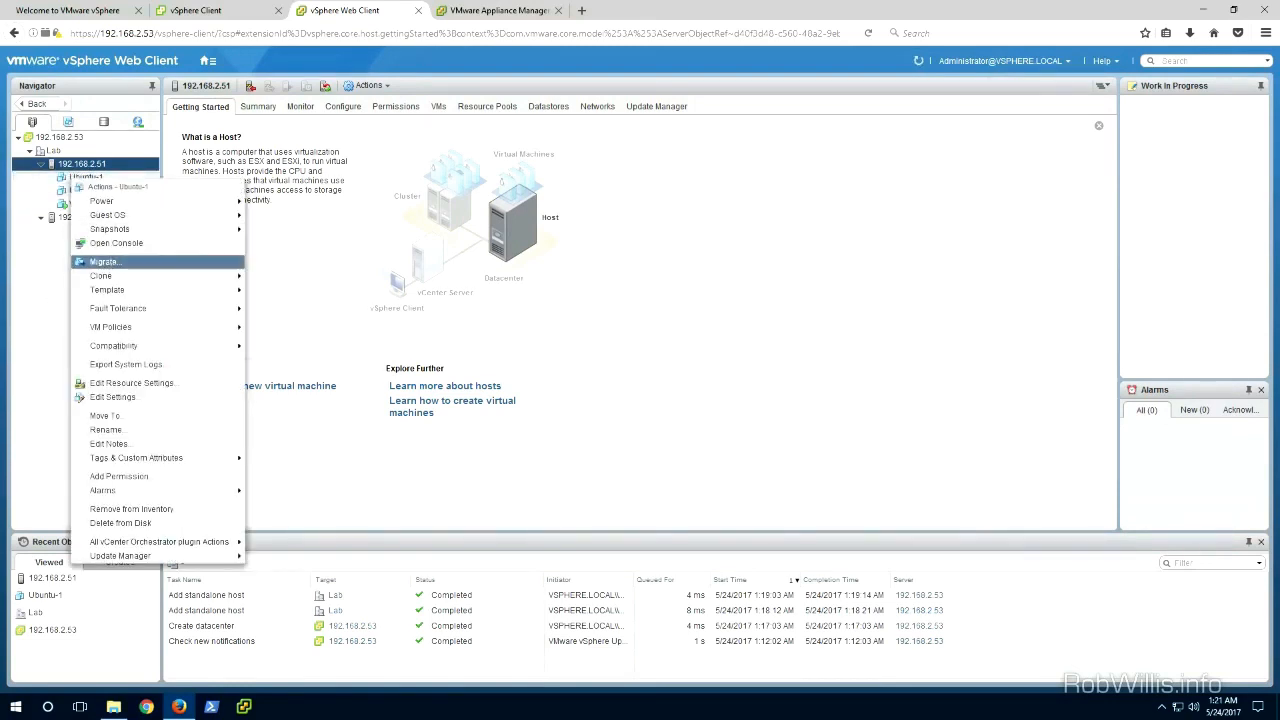
left_click(109, 260)
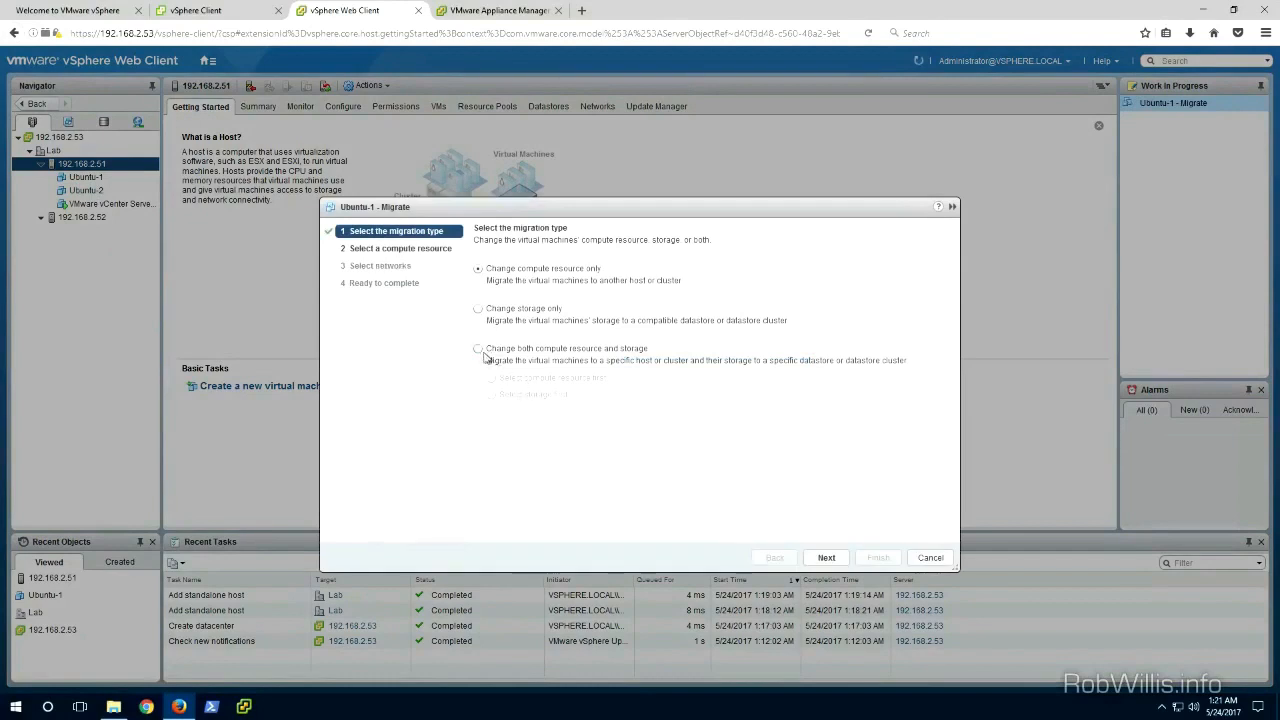
left_click(478, 349)
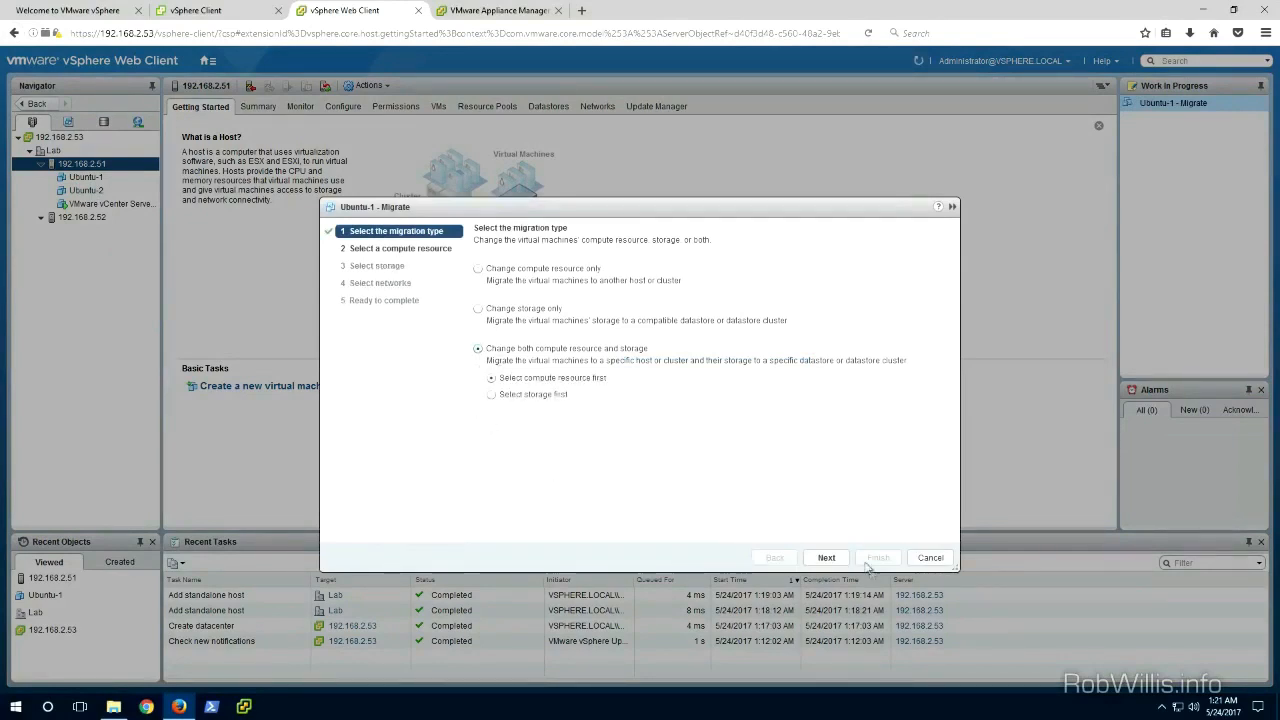
left_click(826, 558)
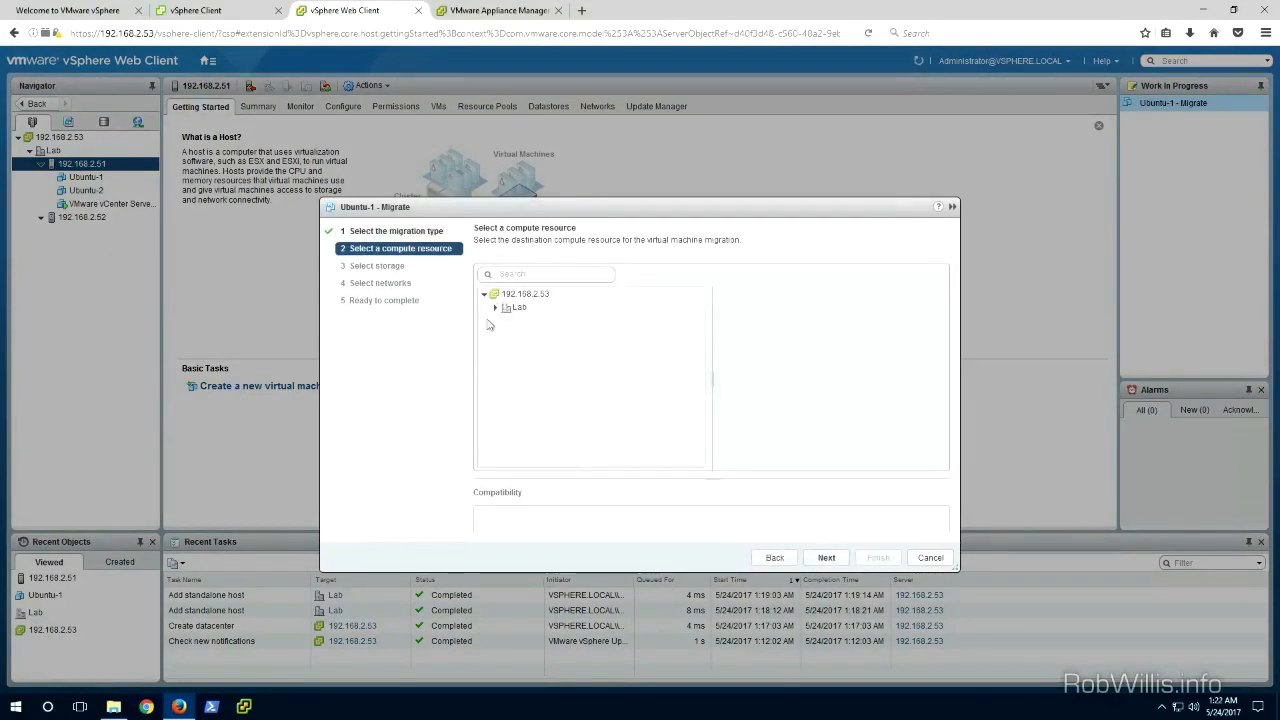
Step: Pick host 192.168.2.52 and the 40GB-local (1) datastore as destination, then finish the migration
left_click(495, 307)
left_click(561, 337)
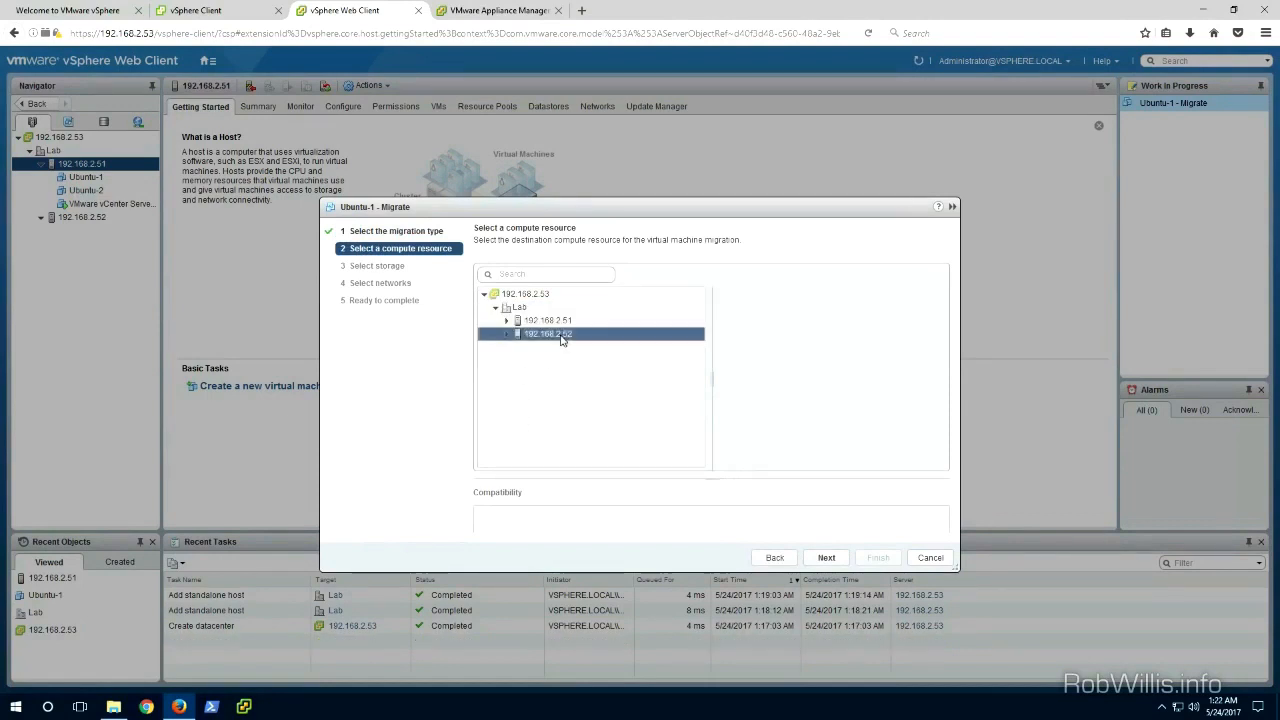
left_click(826, 558)
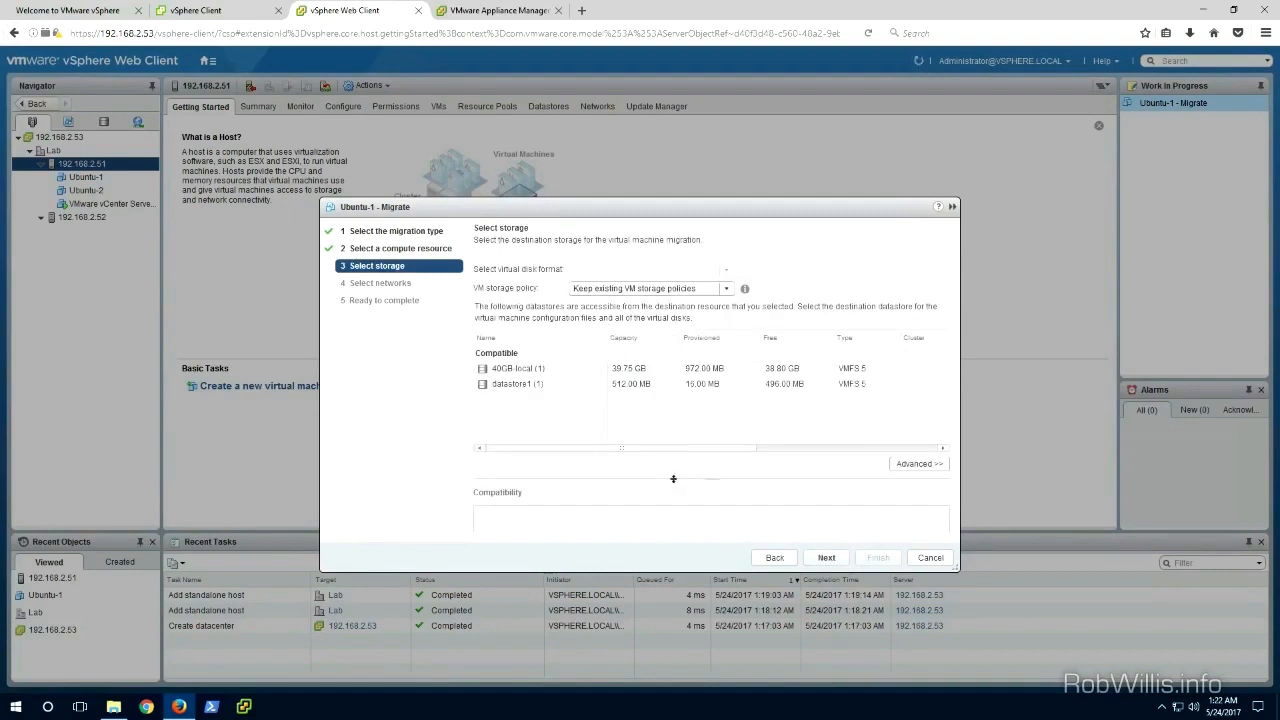
left_click(553, 369)
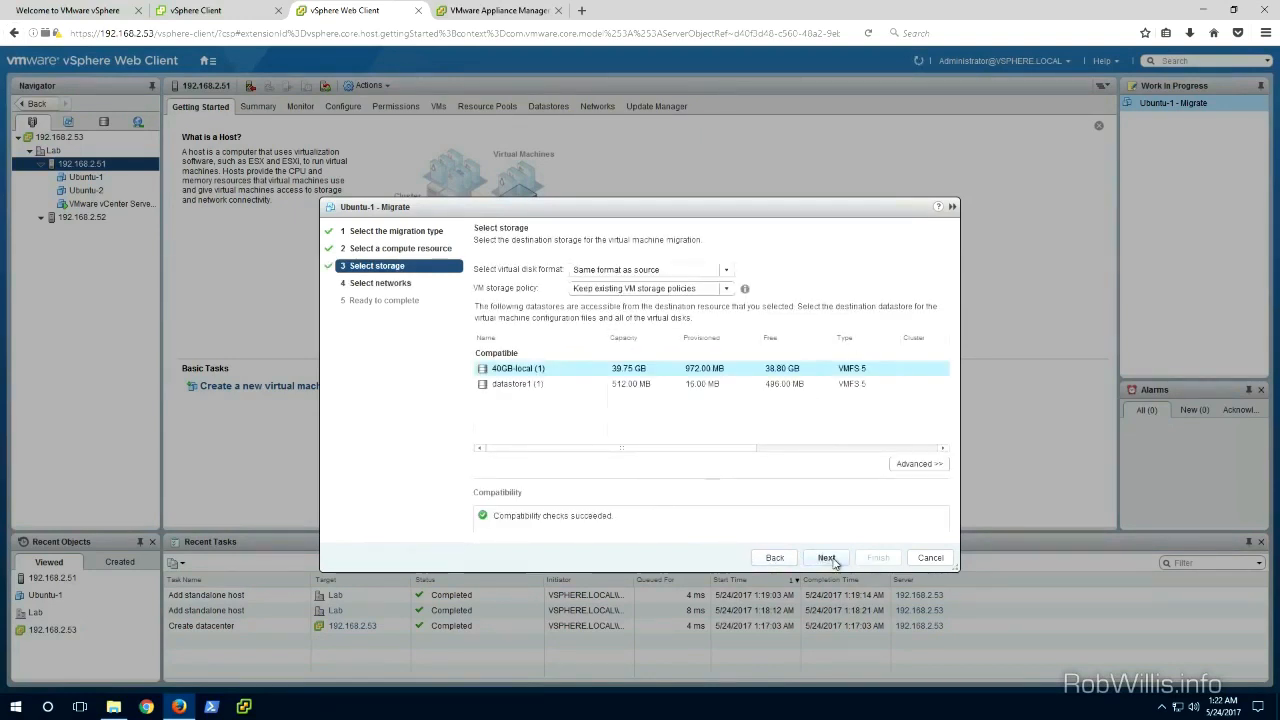
left_click(828, 558)
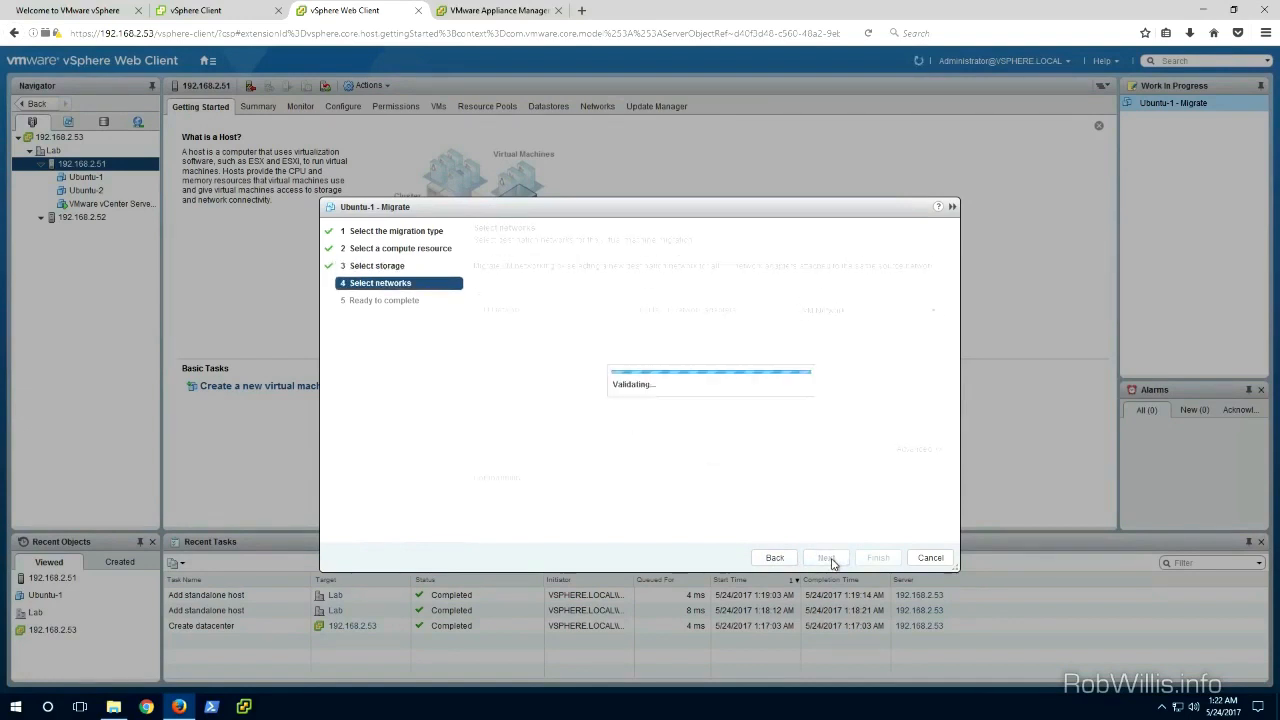
left_click(827, 558)
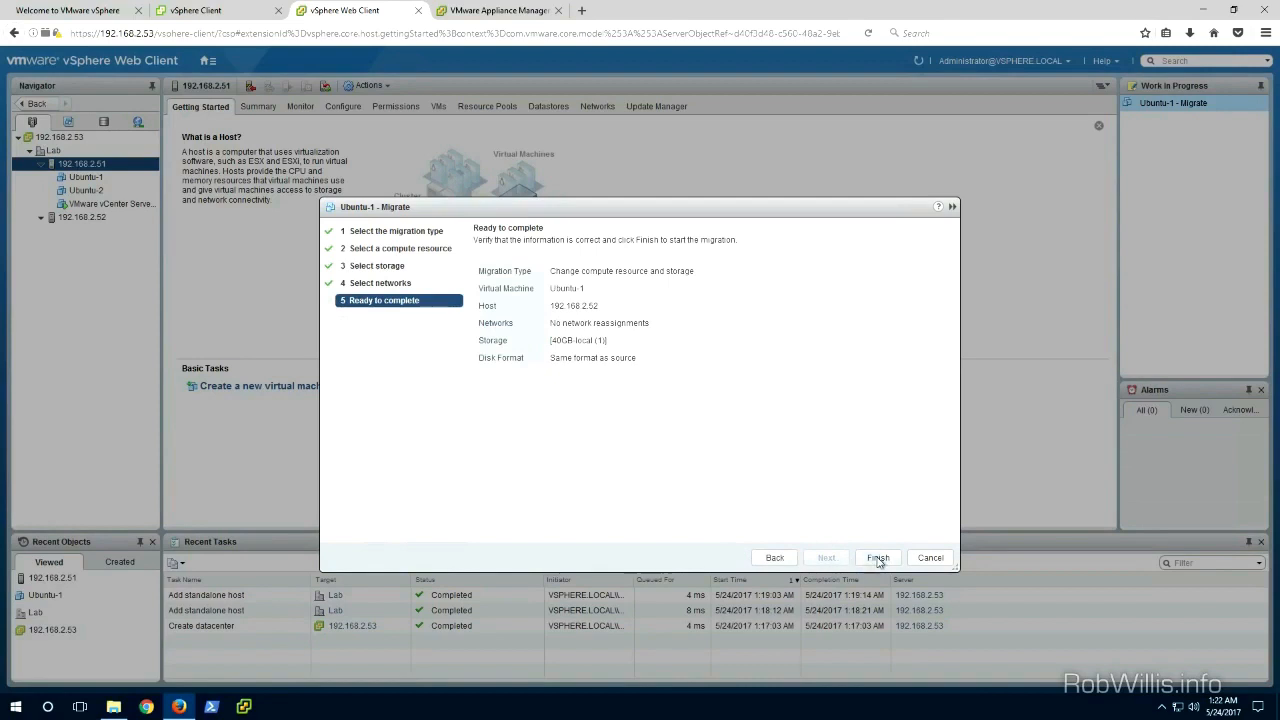
left_click(878, 558)
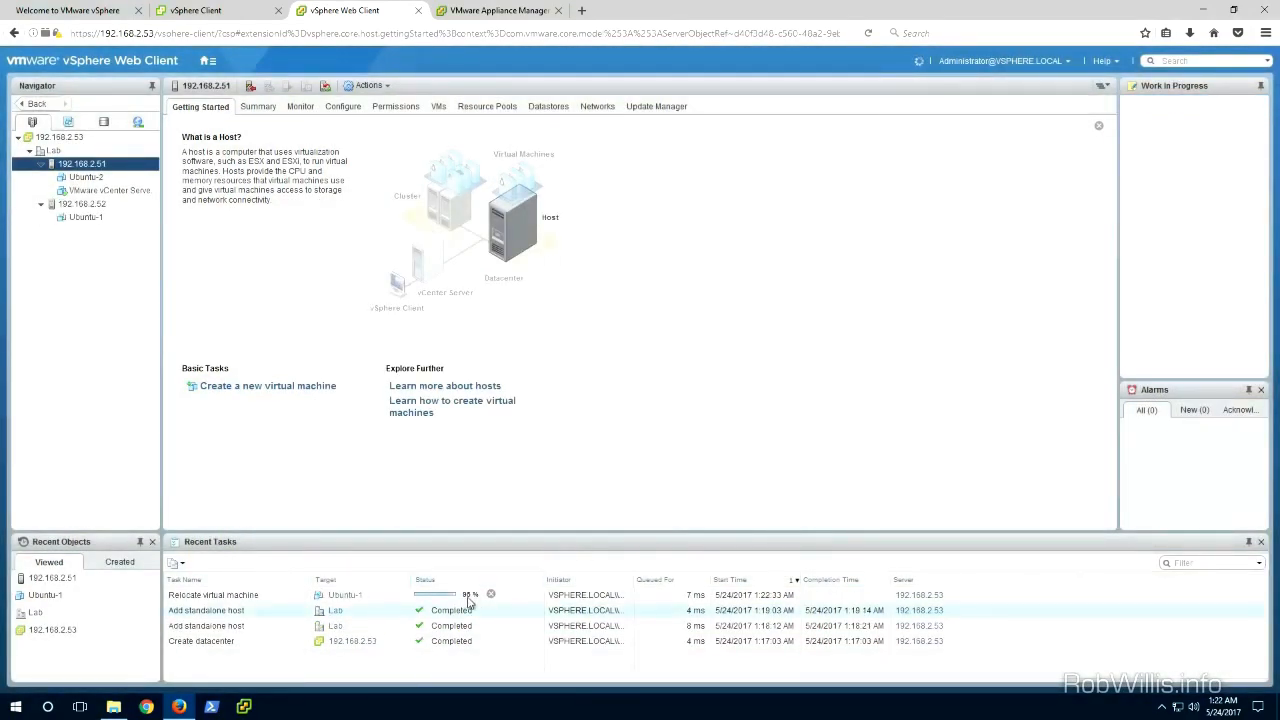
Step: Power on Ubuntu-1 on host 192.168.2.52
left_click(80, 219)
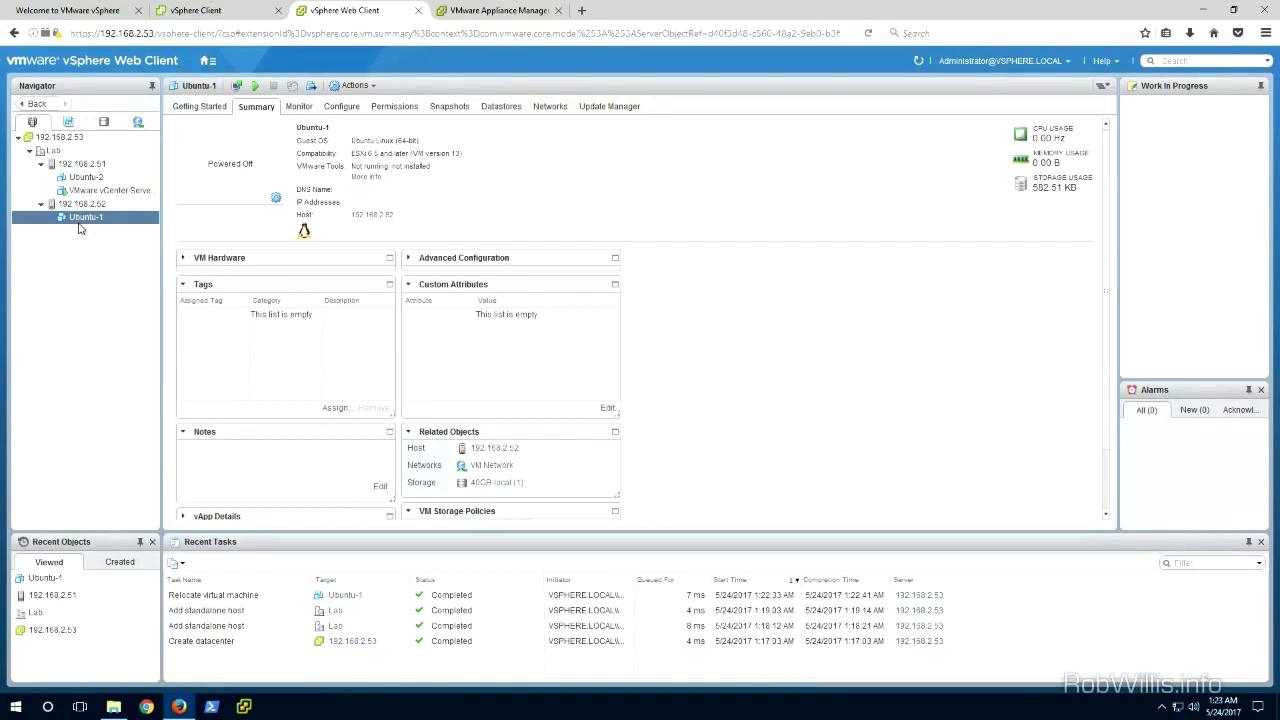
right_click(84, 222)
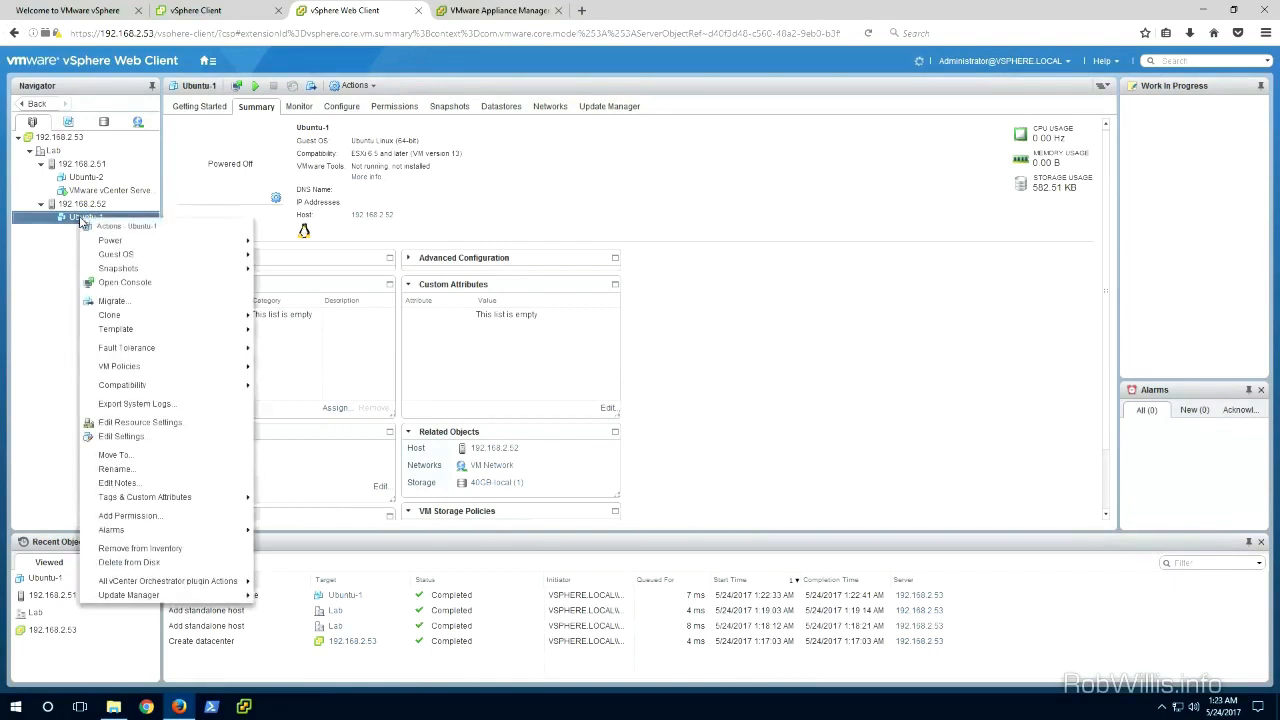
mouse_move(190, 243)
left_click(294, 248)
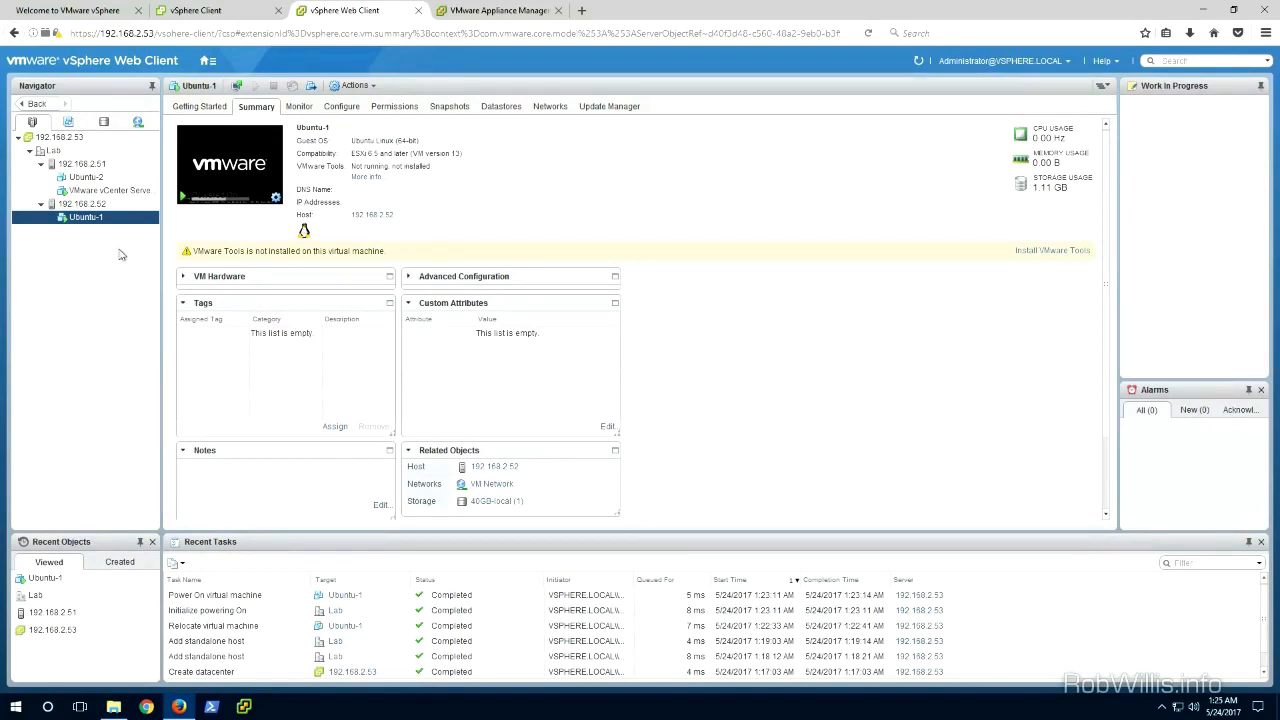
Step: Power off Ubuntu-1 and confirm the shutdown
right_click(87, 222)
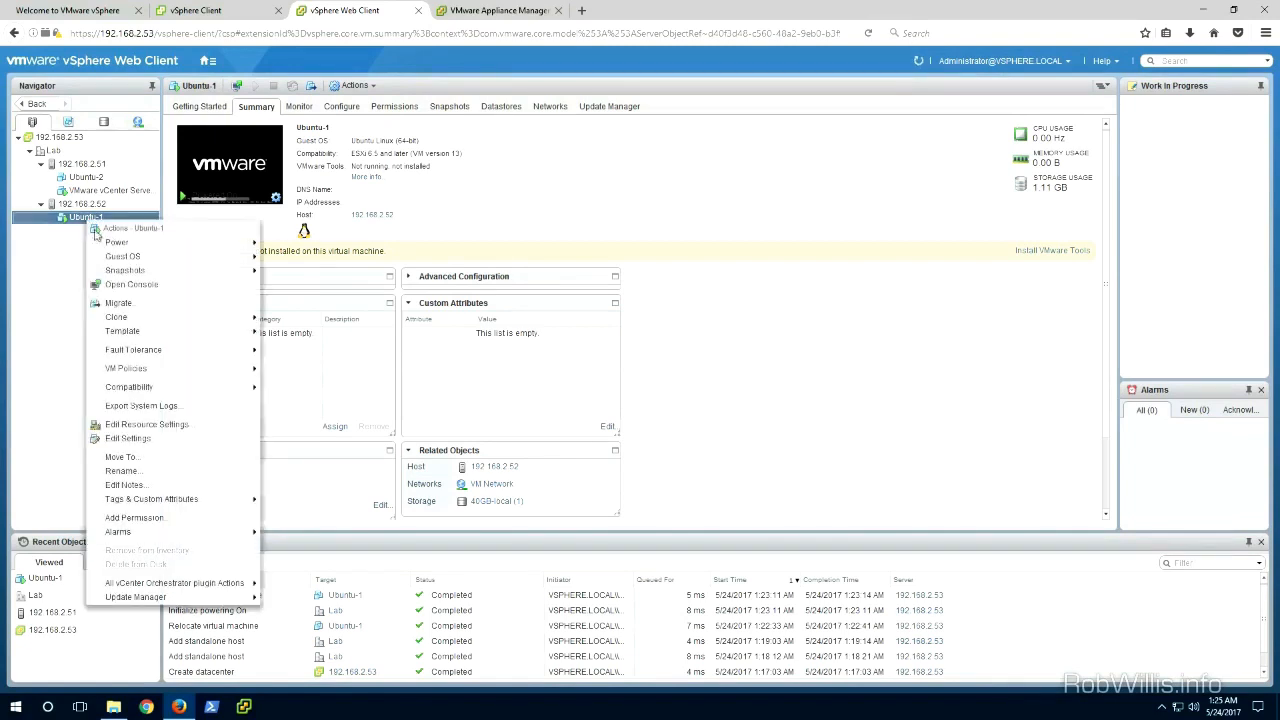
mouse_move(180, 242)
left_click(293, 257)
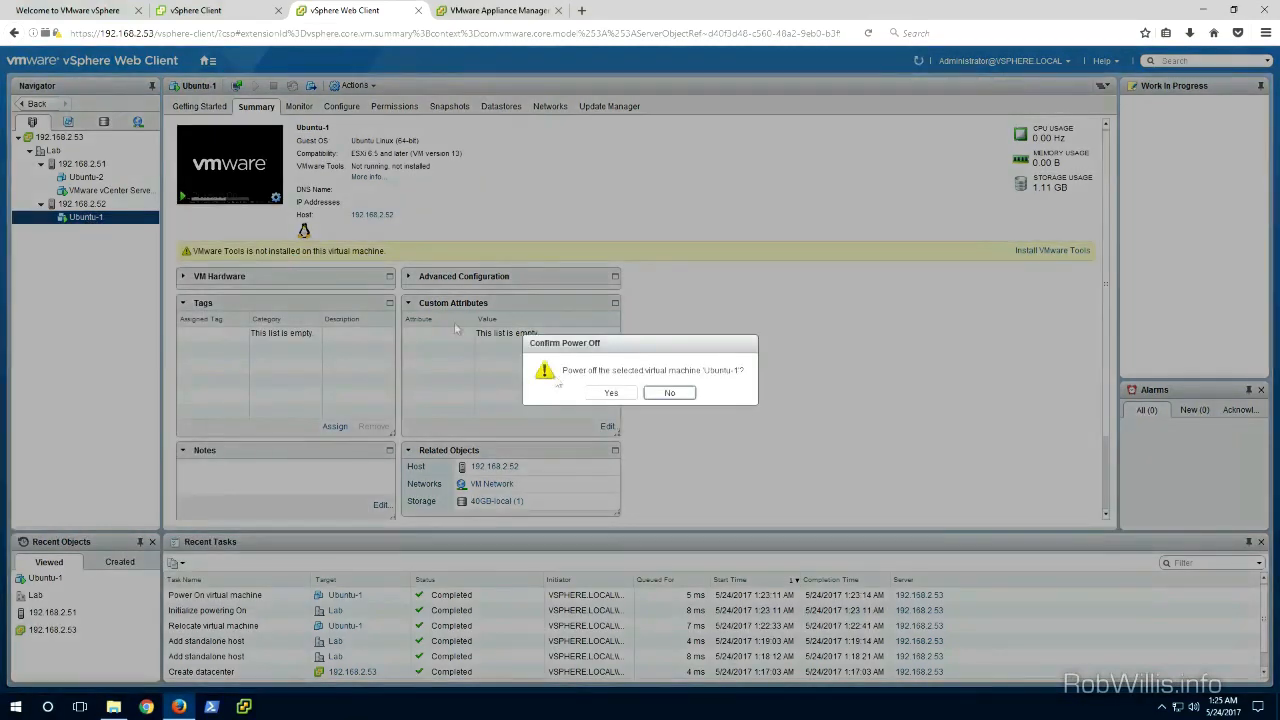
left_click(611, 396)
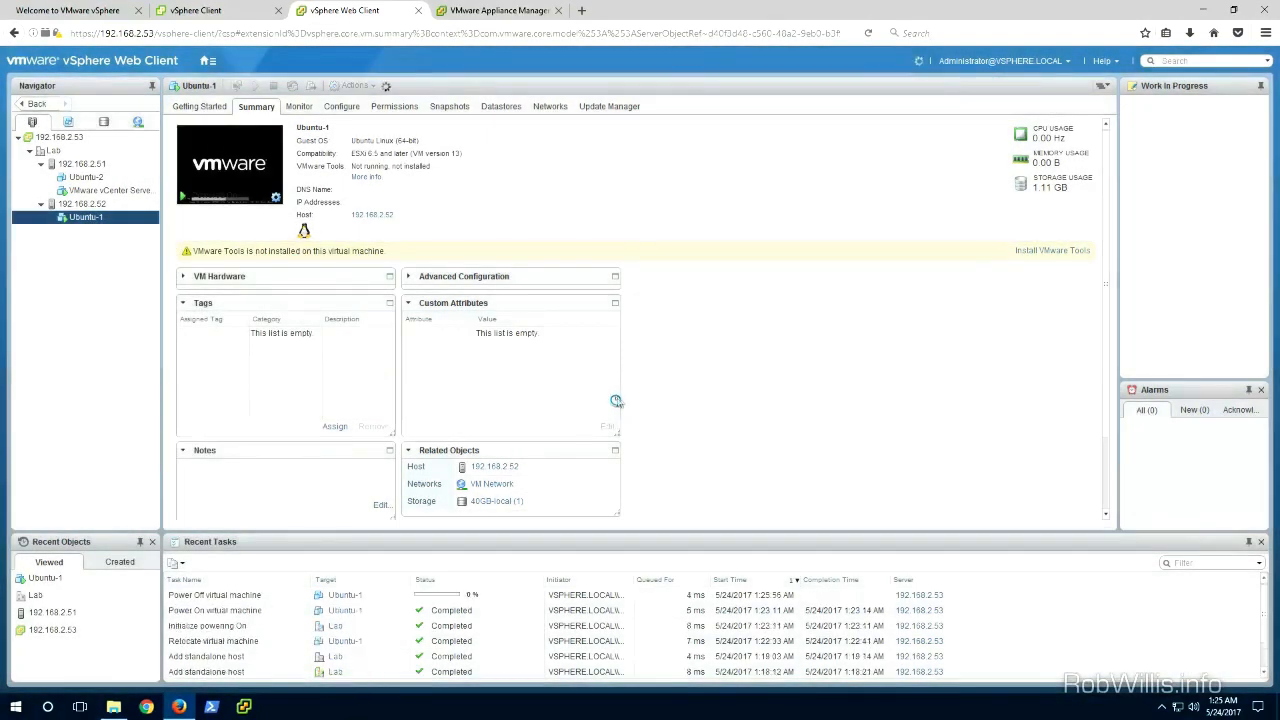
Step: Clone Ubuntu-2 to a new virtual machine named Ubuntu-3 in the Lab datacenter
left_click(88, 178)
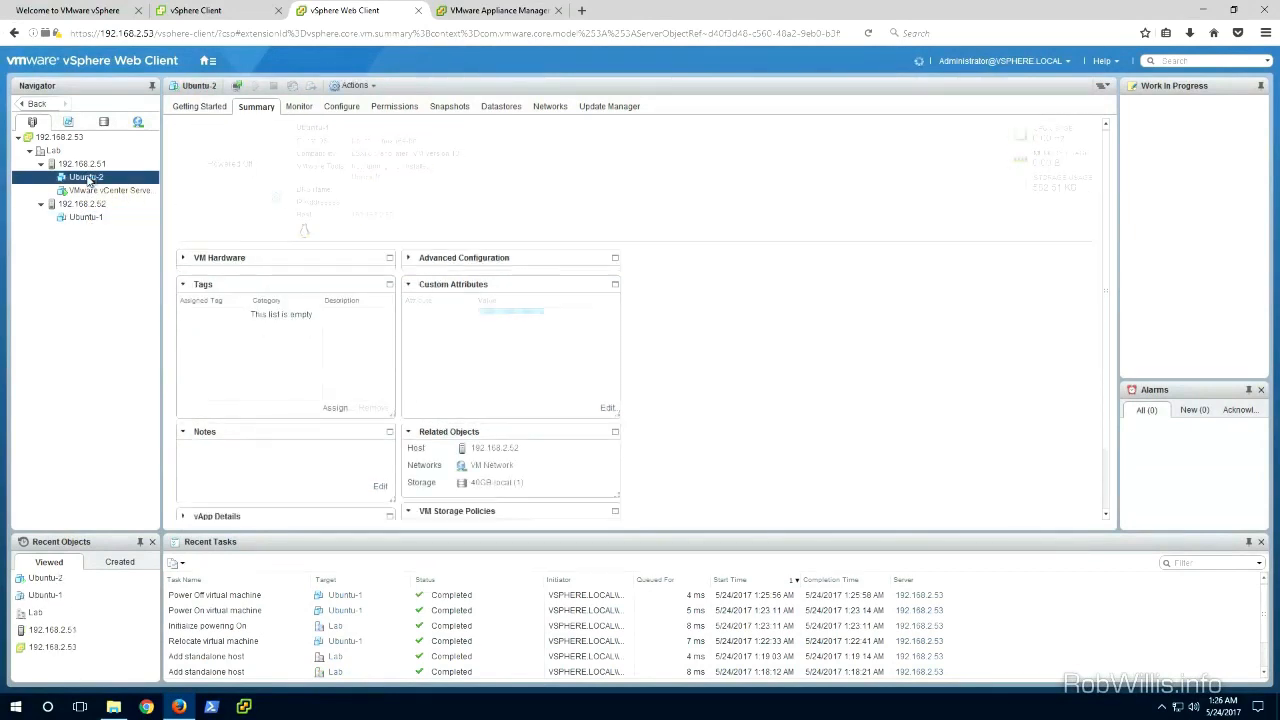
right_click(88, 178)
mouse_move(203, 280)
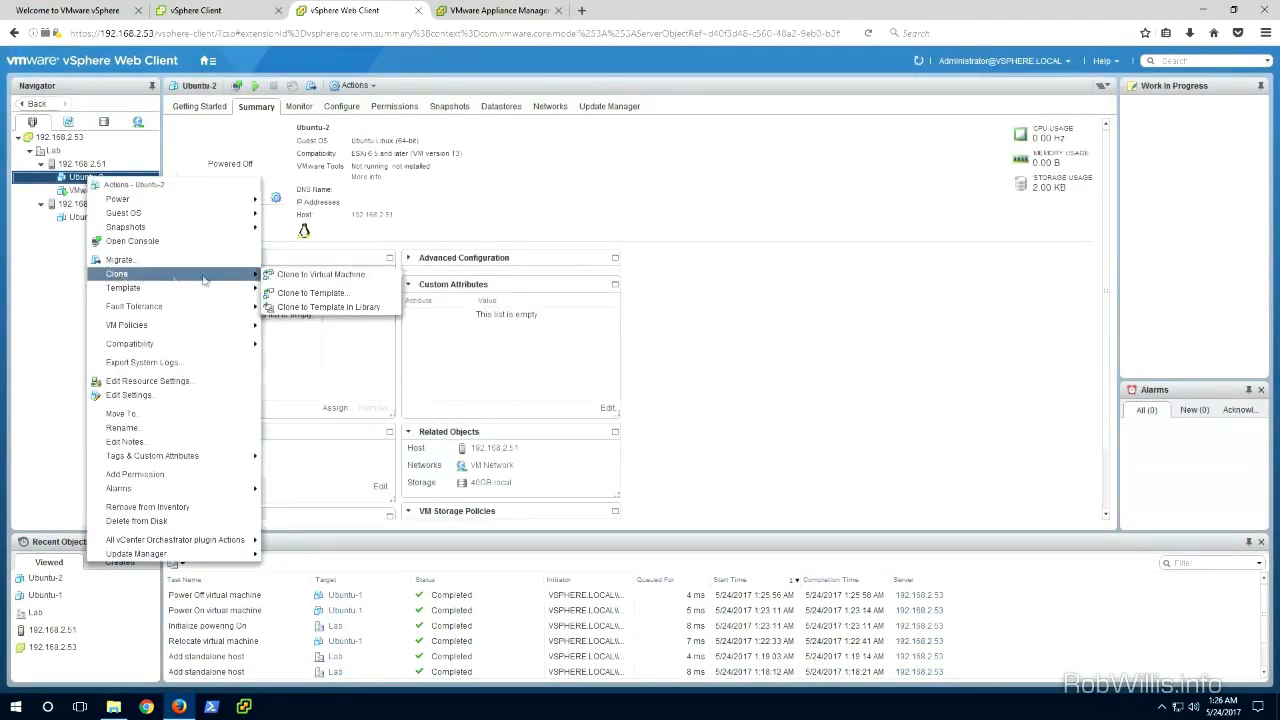
left_click(307, 275)
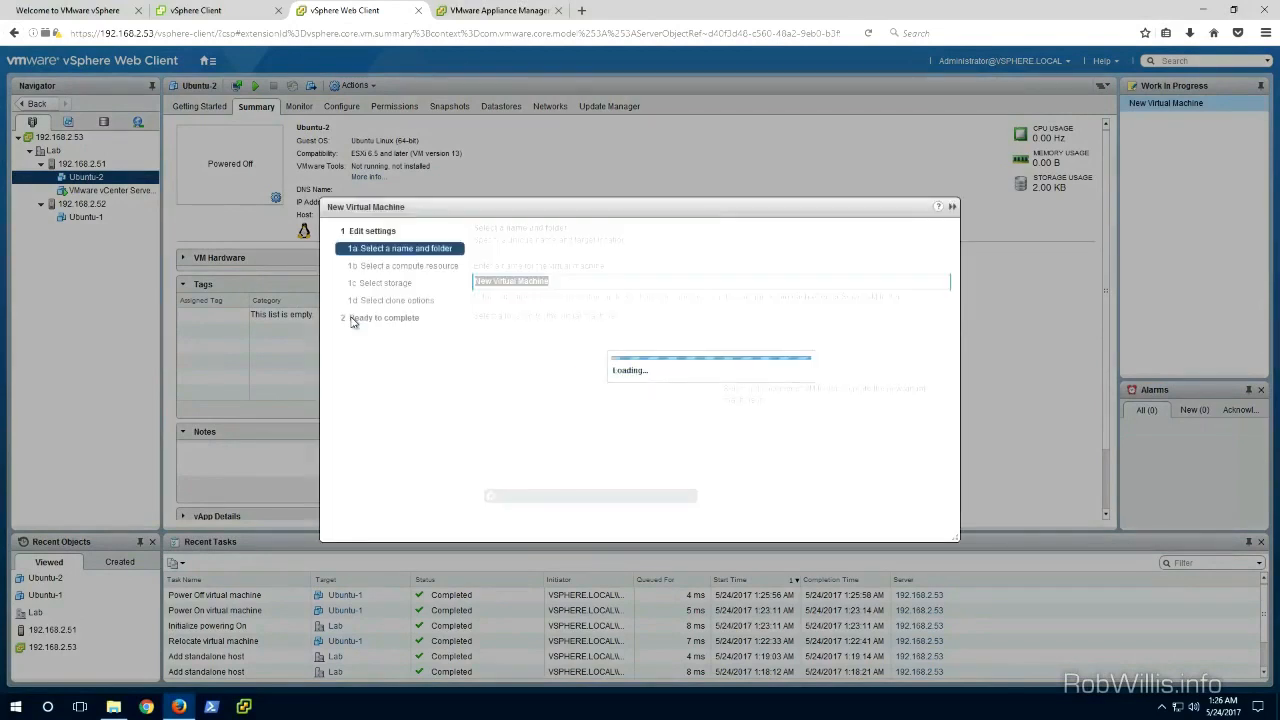
type("U")
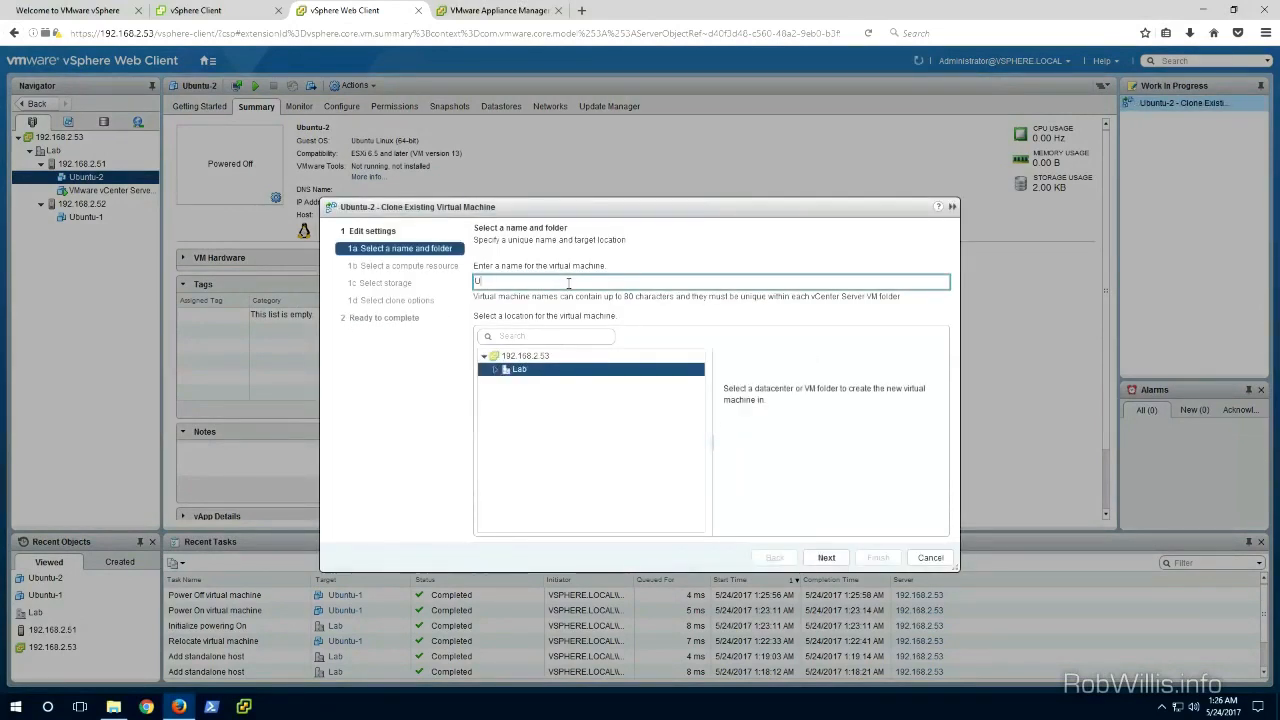
type("buntu-3")
left_click(827, 561)
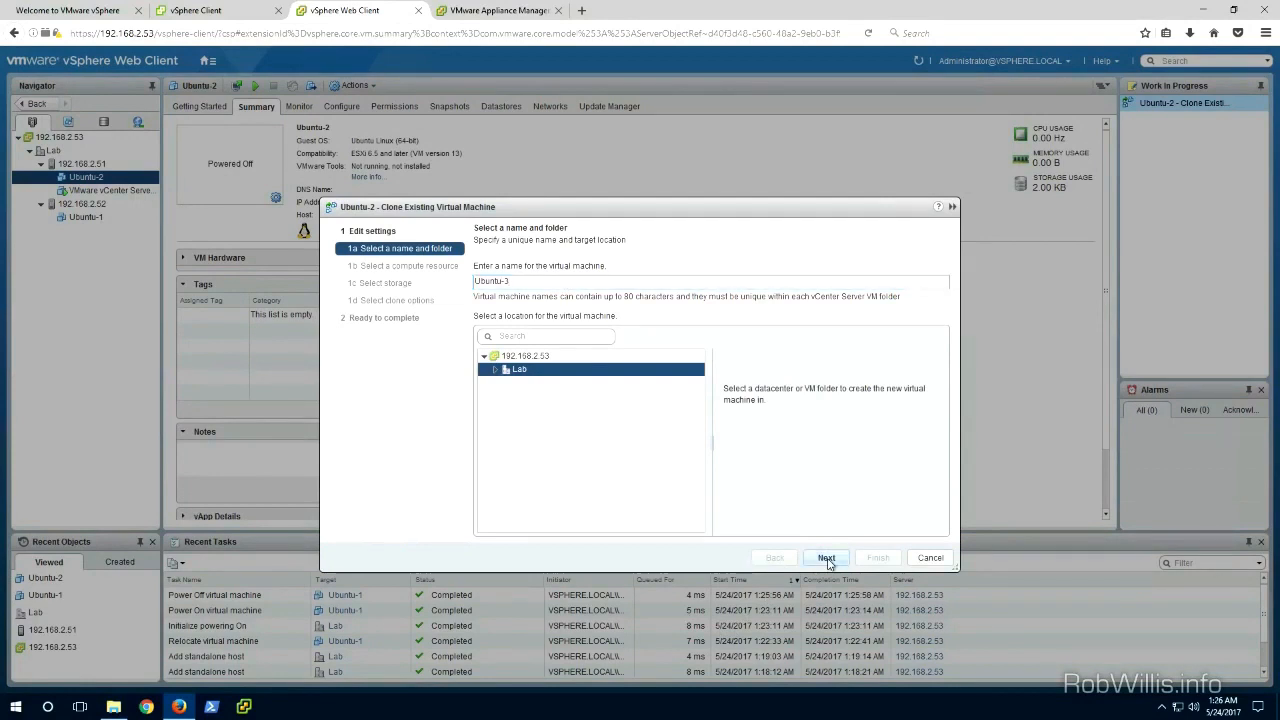
Step: Place the Ubuntu-3 clone on host 192.168.2.52 with default storage and clone options, then finish
left_click(537, 320)
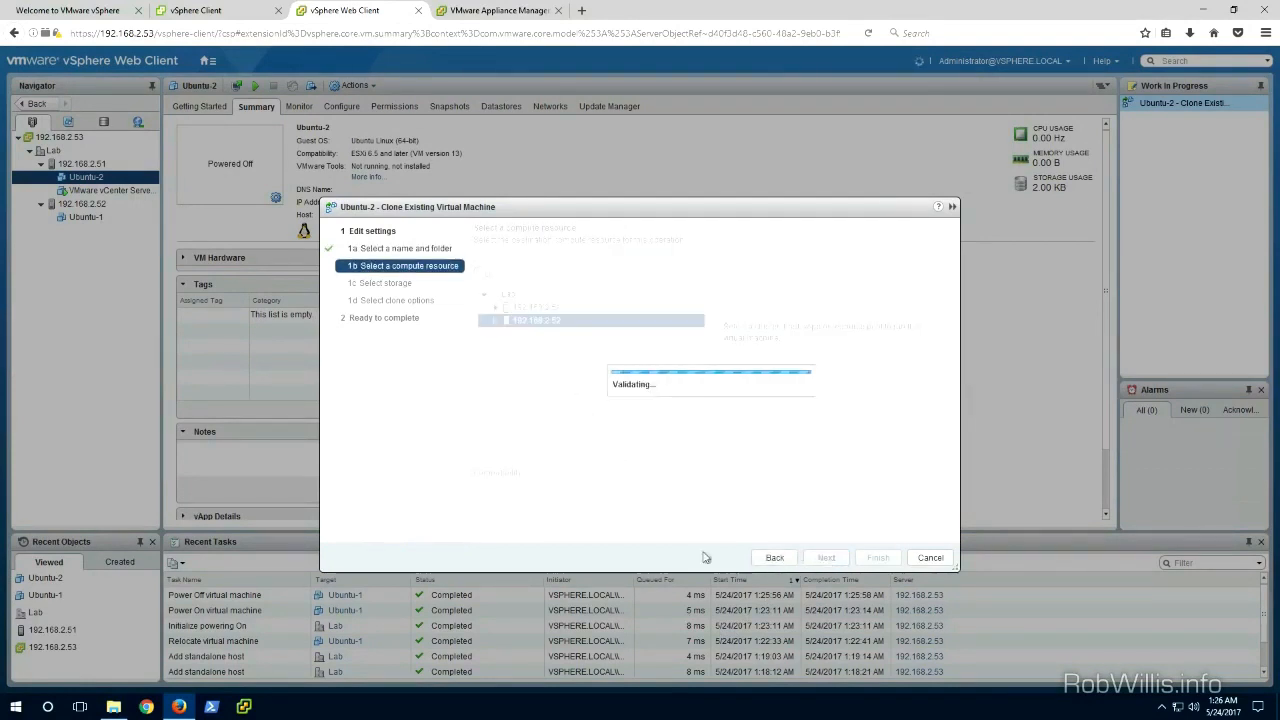
left_click(826, 559)
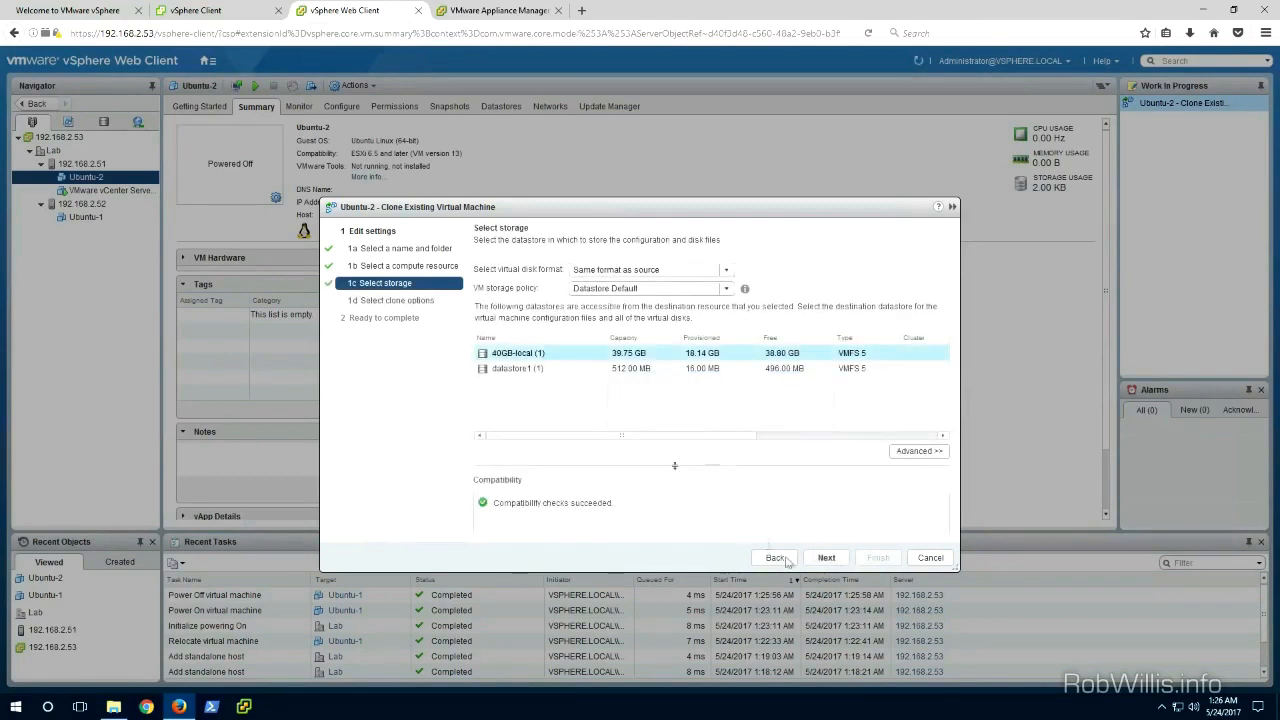
left_click(822, 559)
left_click(824, 558)
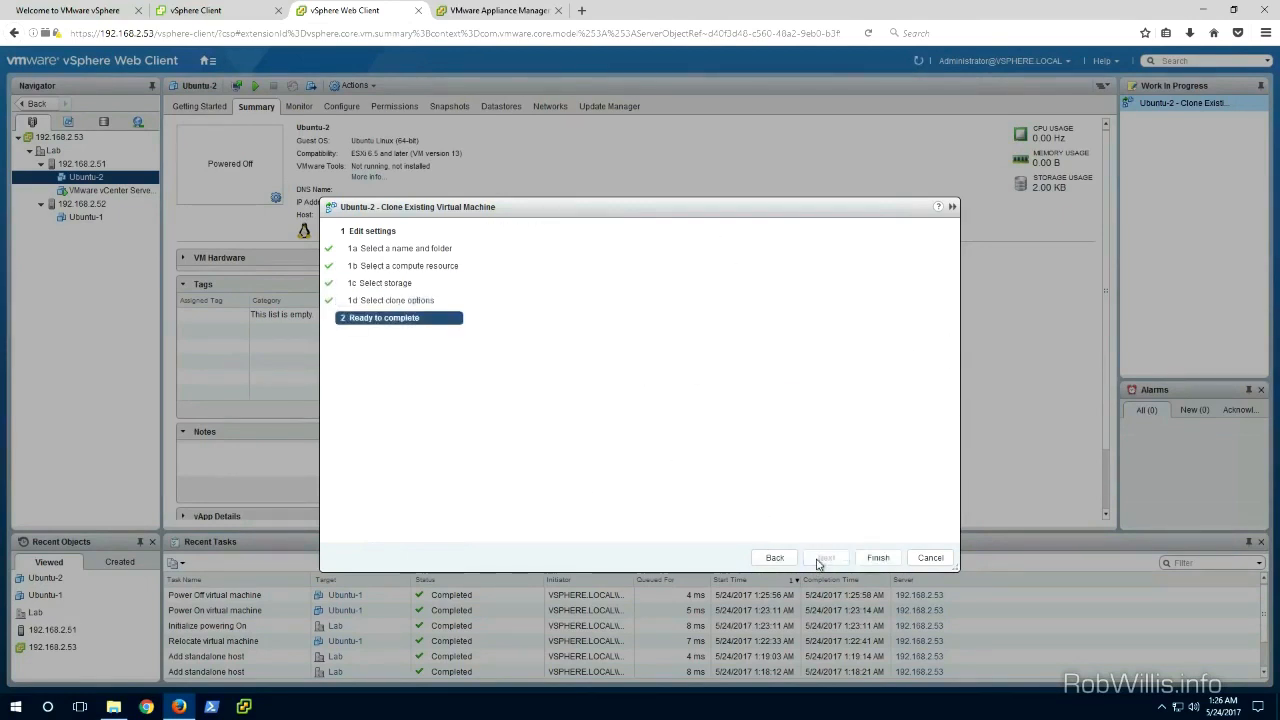
left_click(880, 558)
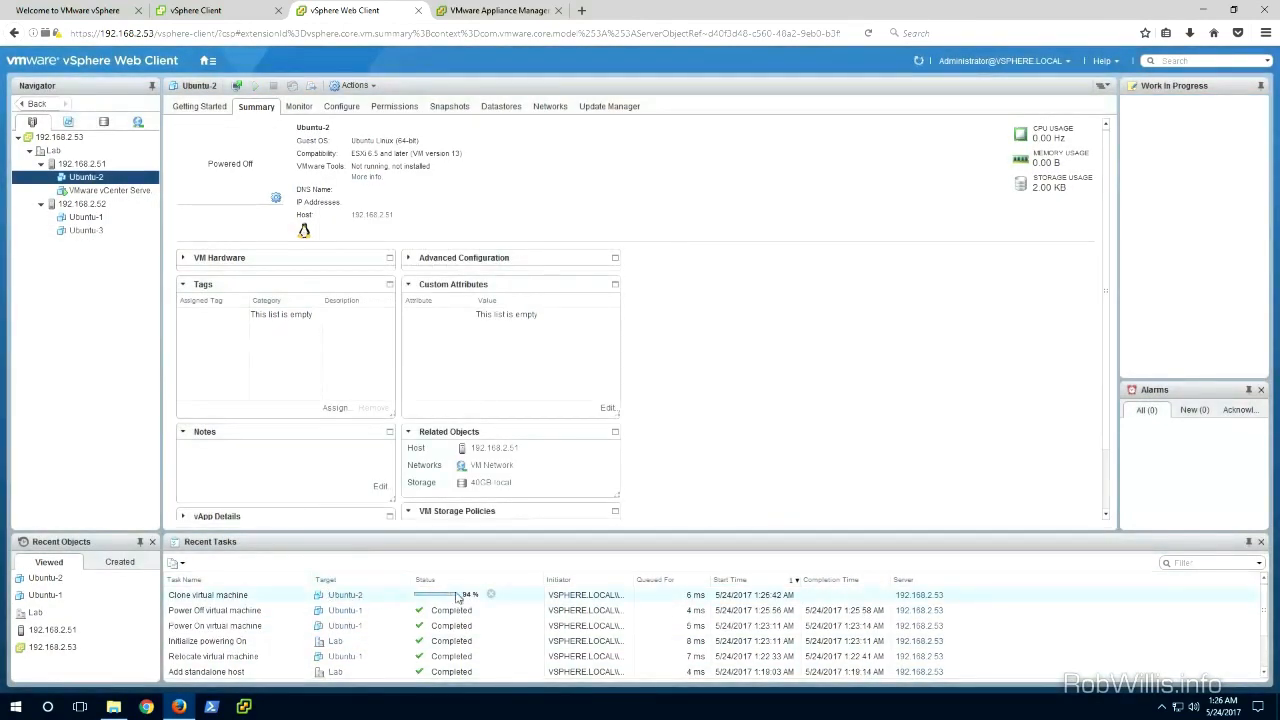
Step: Power on the Ubuntu-3 virtual machine
left_click(87, 231)
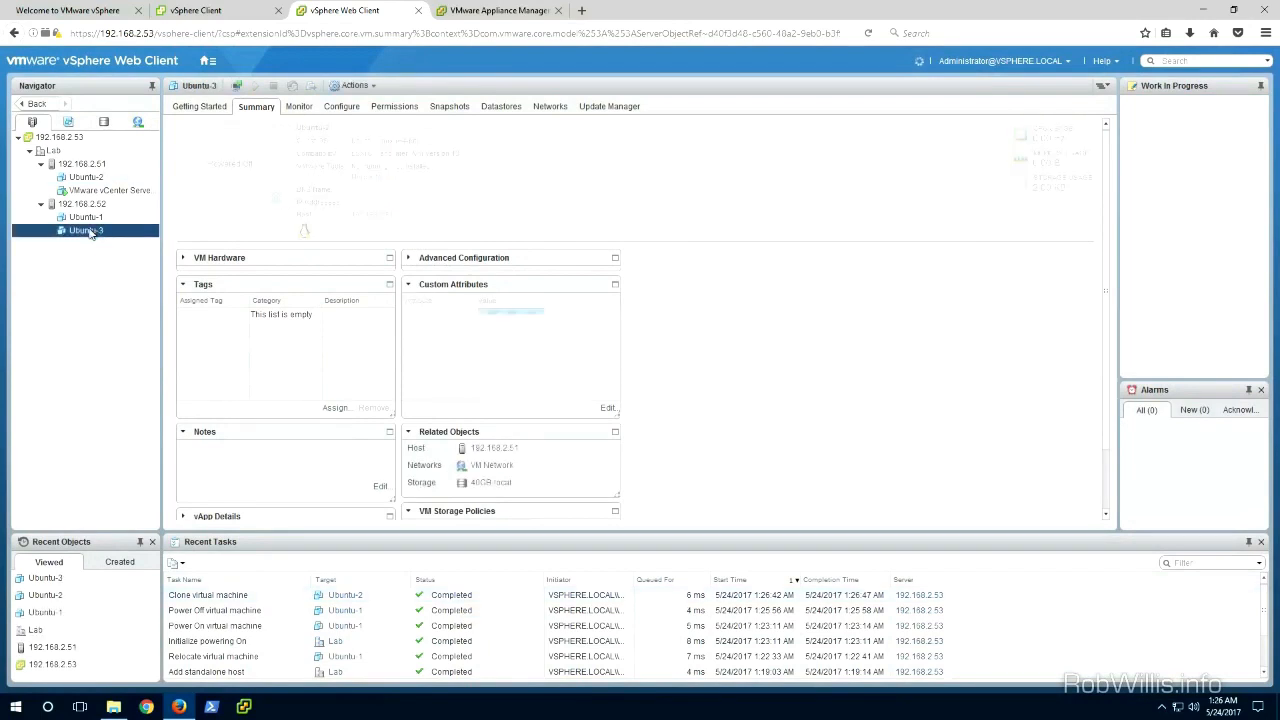
left_click(82, 163)
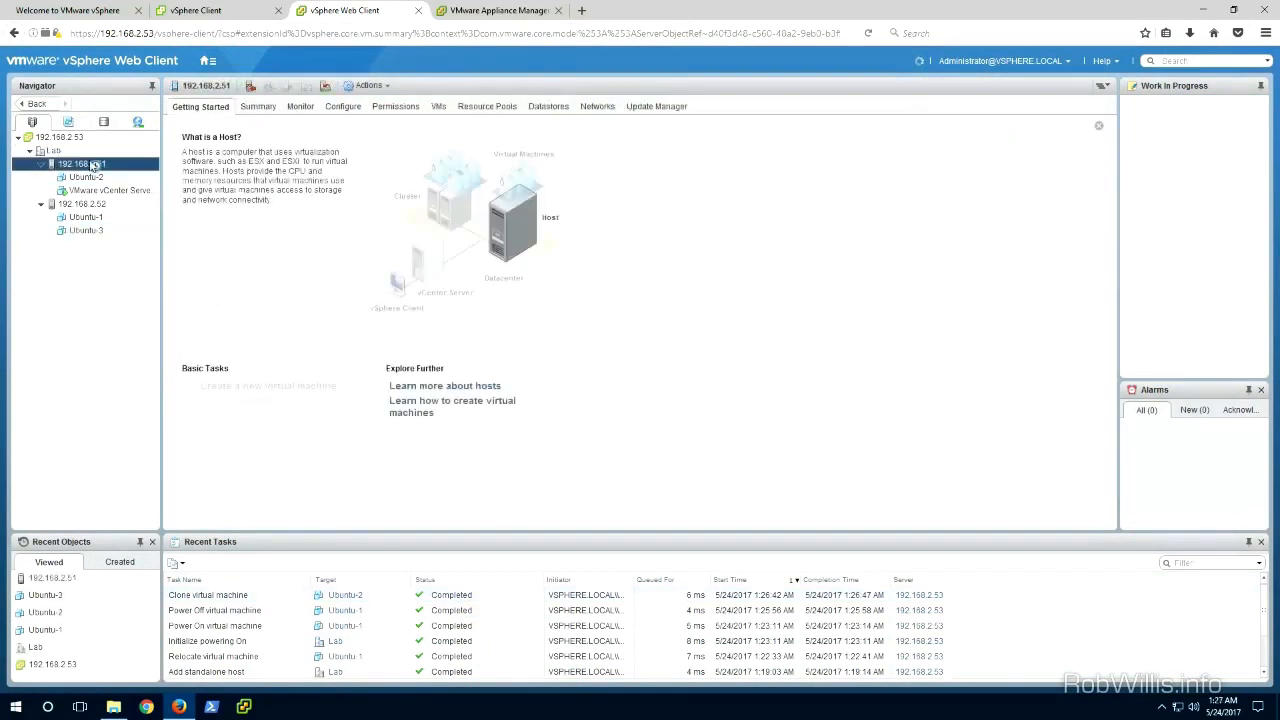
left_click(86, 230)
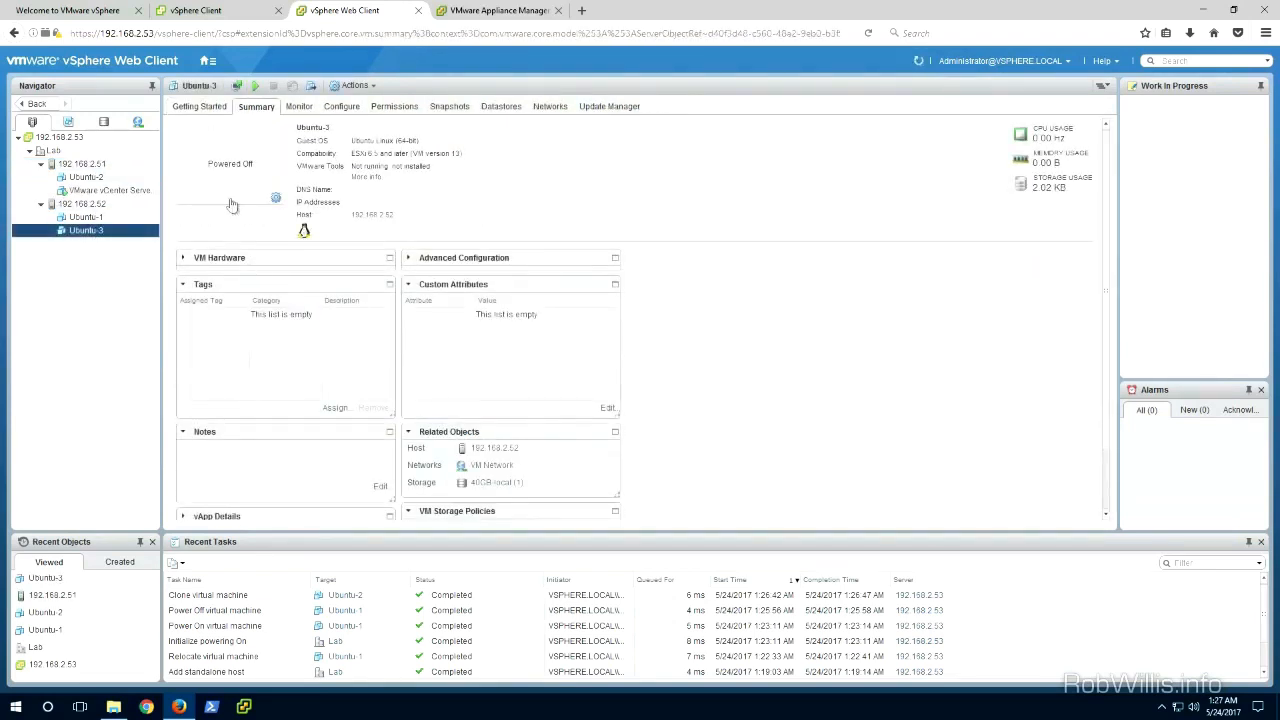
right_click(88, 232)
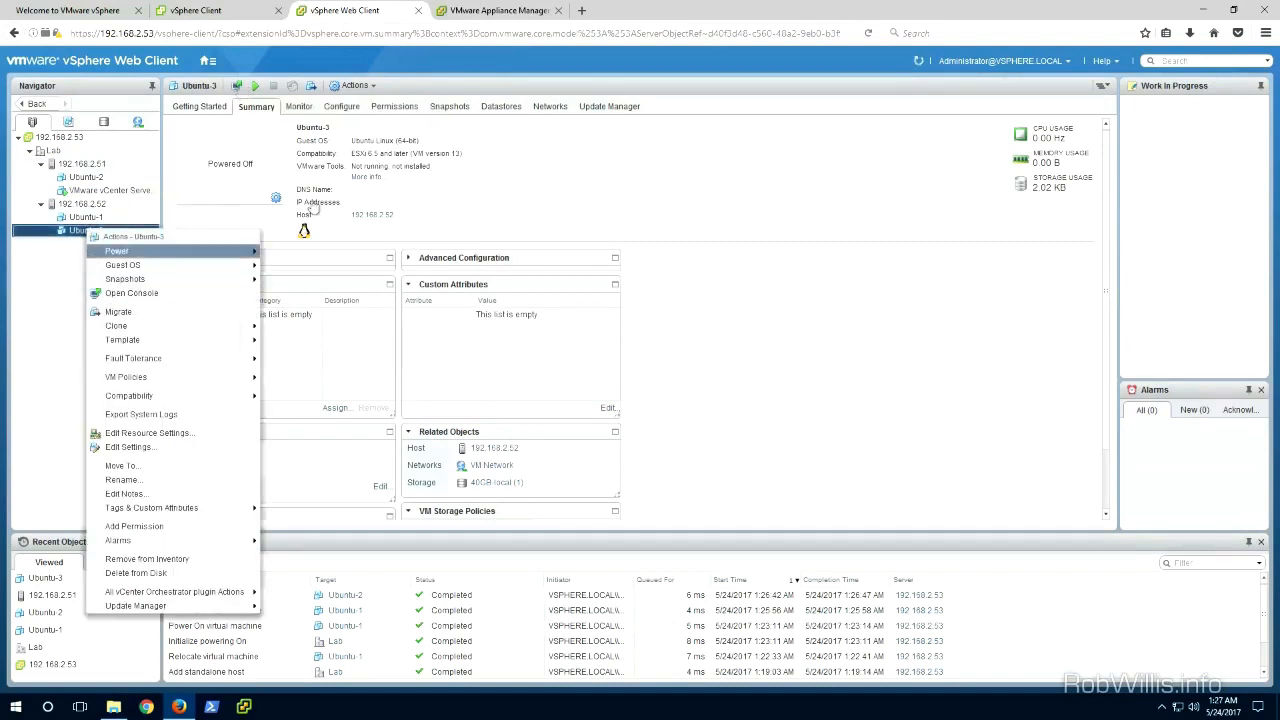
left_click(265, 255)
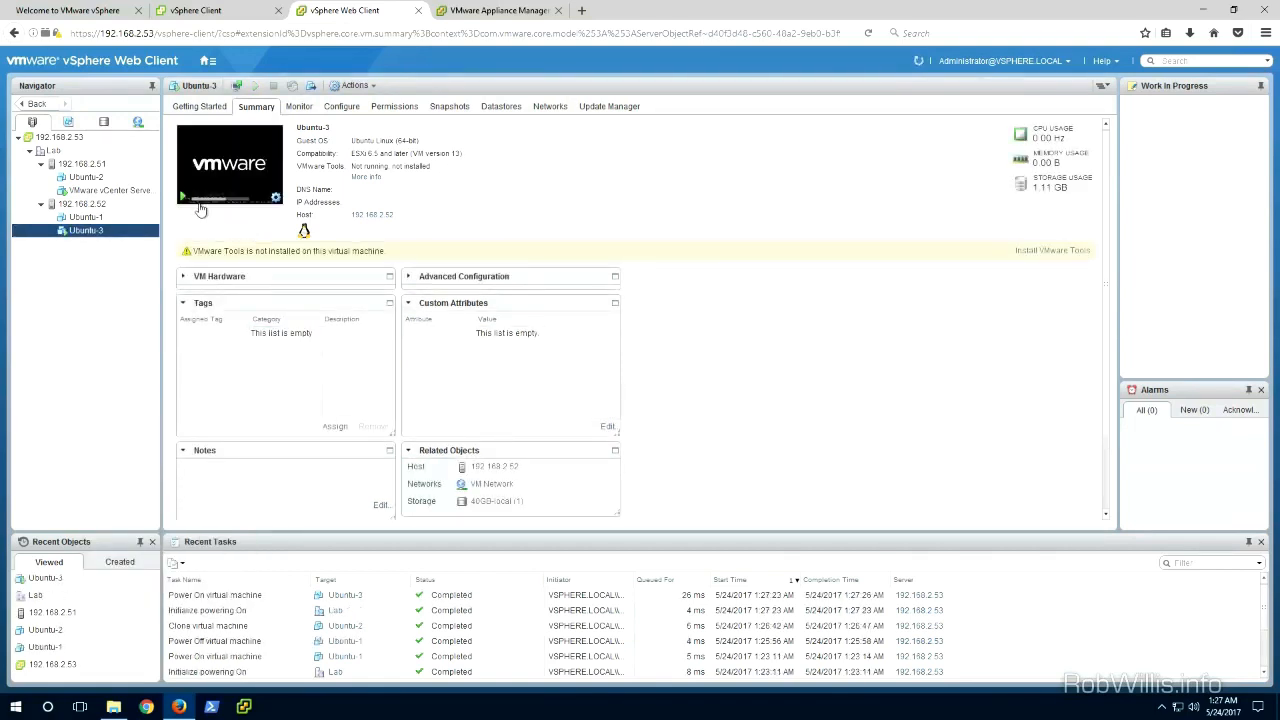
Step: Launch the VMware Remote Console for Ubuntu-3, accept the host's security certificate, and reposition the console window
left_click(193, 205)
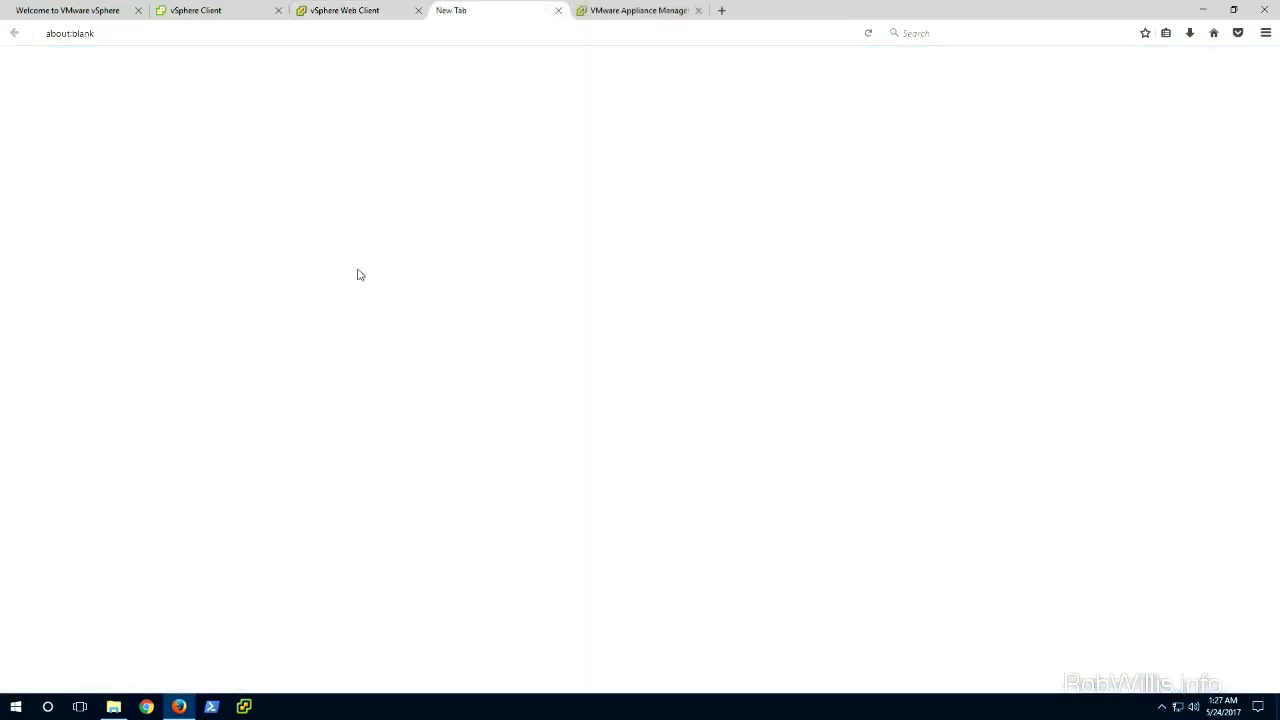
left_click(558, 10)
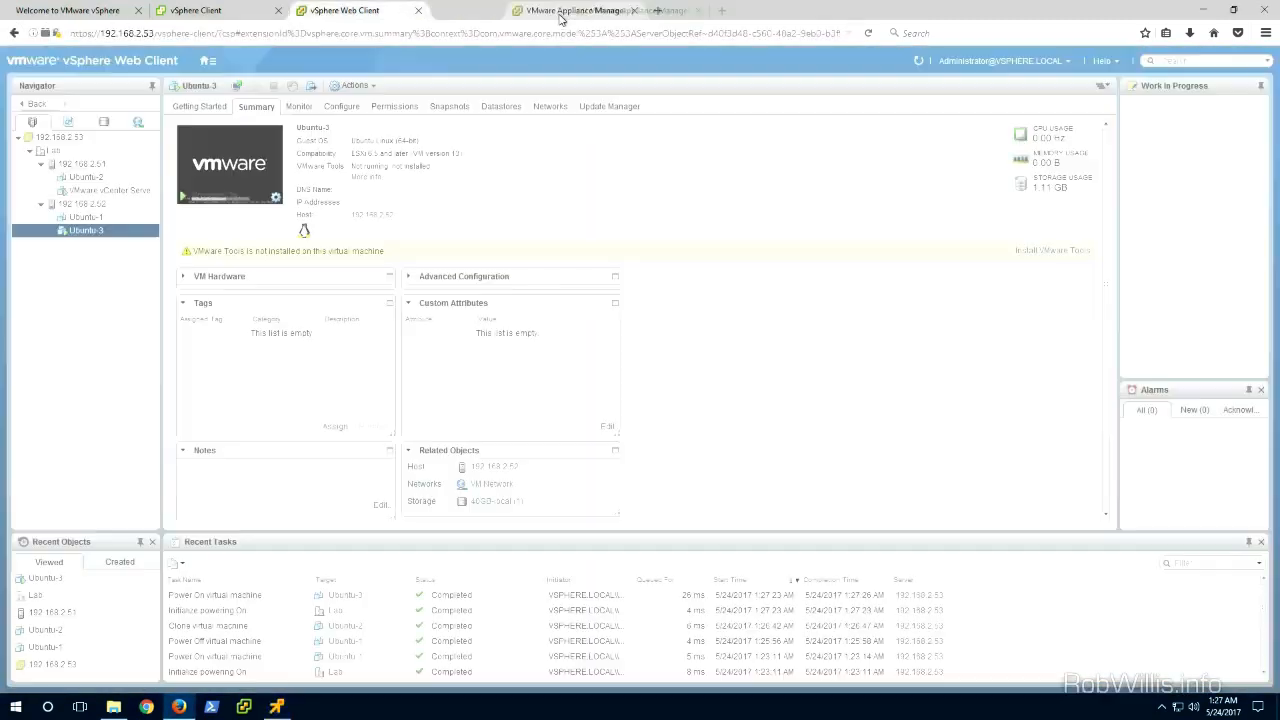
left_click(274, 706)
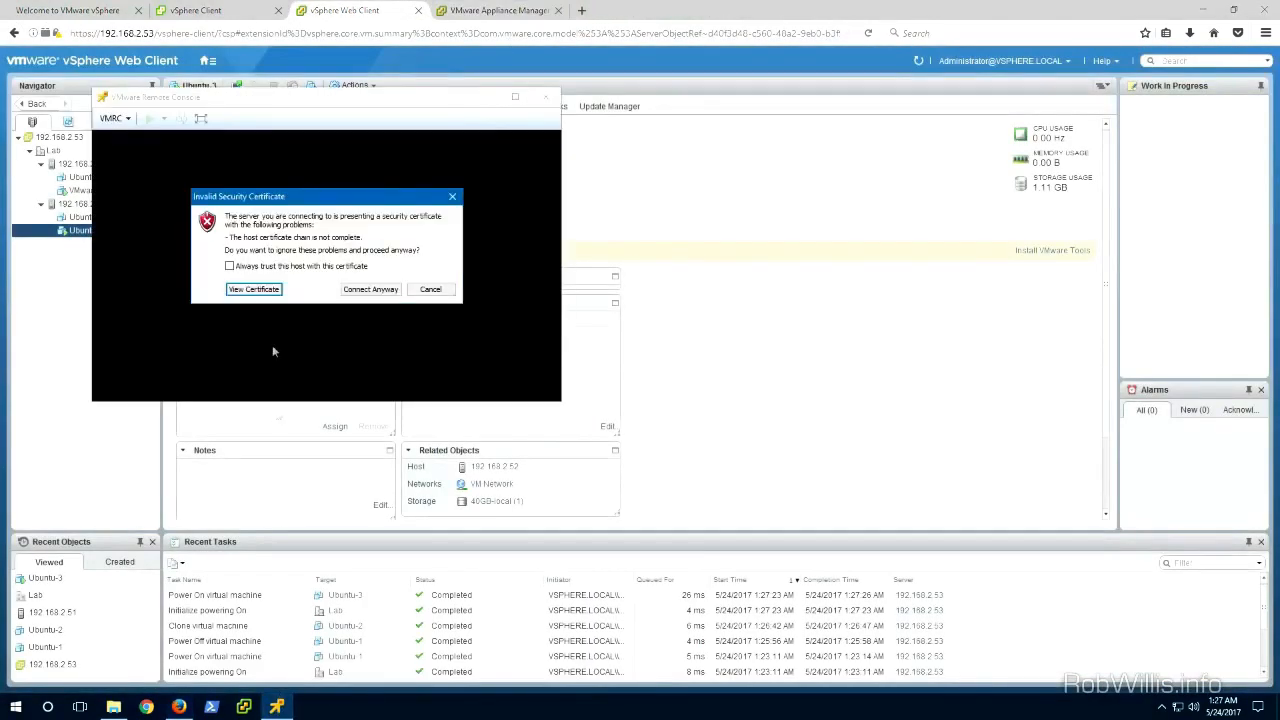
left_click(381, 289)
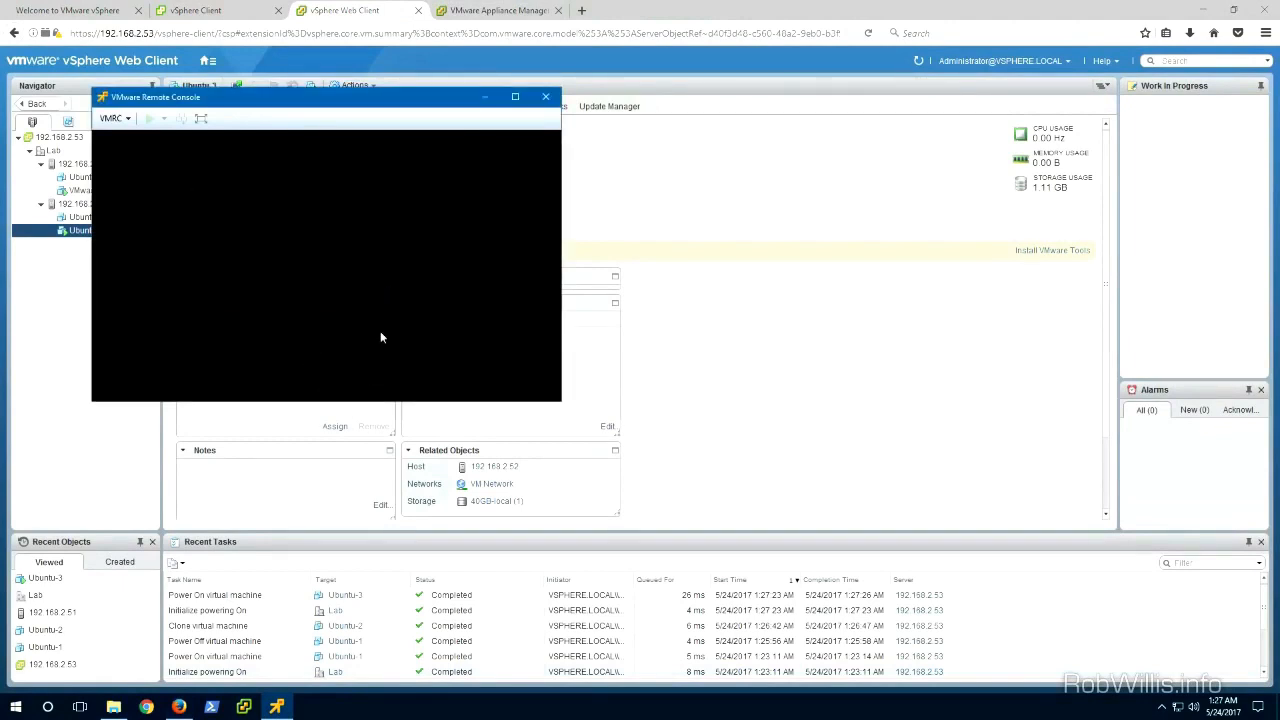
left_click_drag(370, 110, 737, 229)
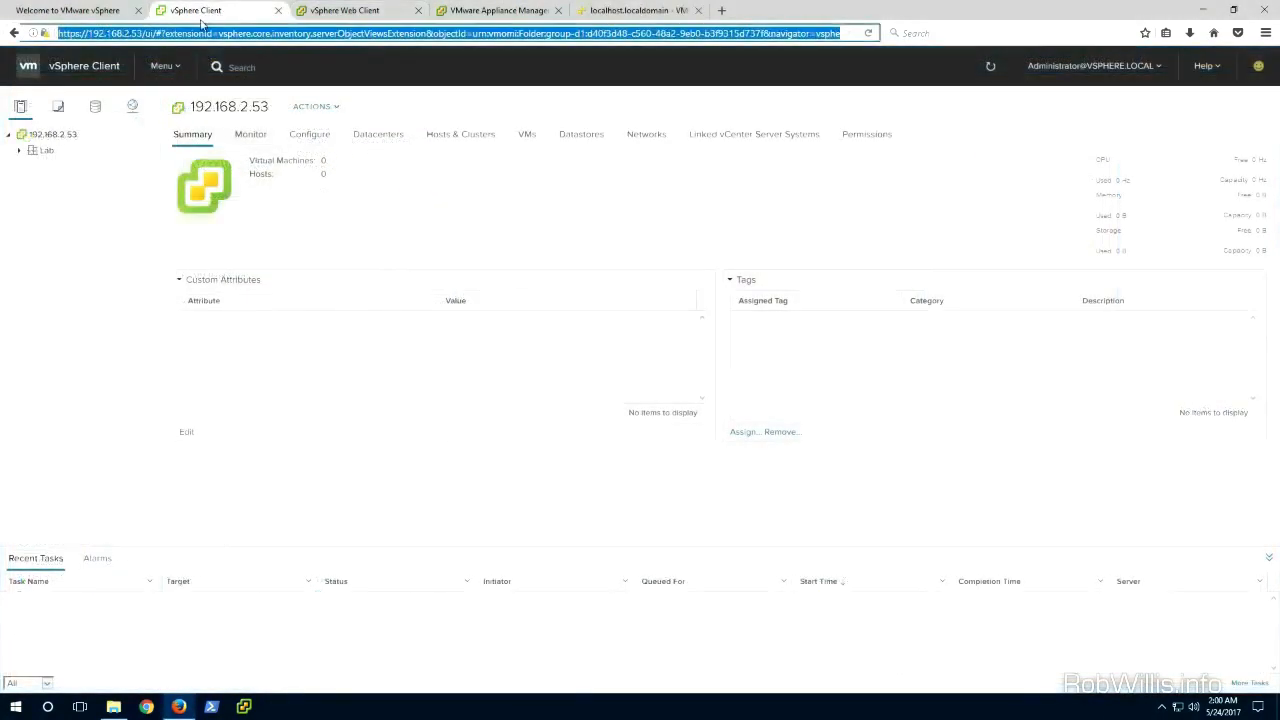
Step: Expand the Lab datacenter hosts in the HTML5 vSphere Client and view the monitor and VMs lists
left_click(18, 150)
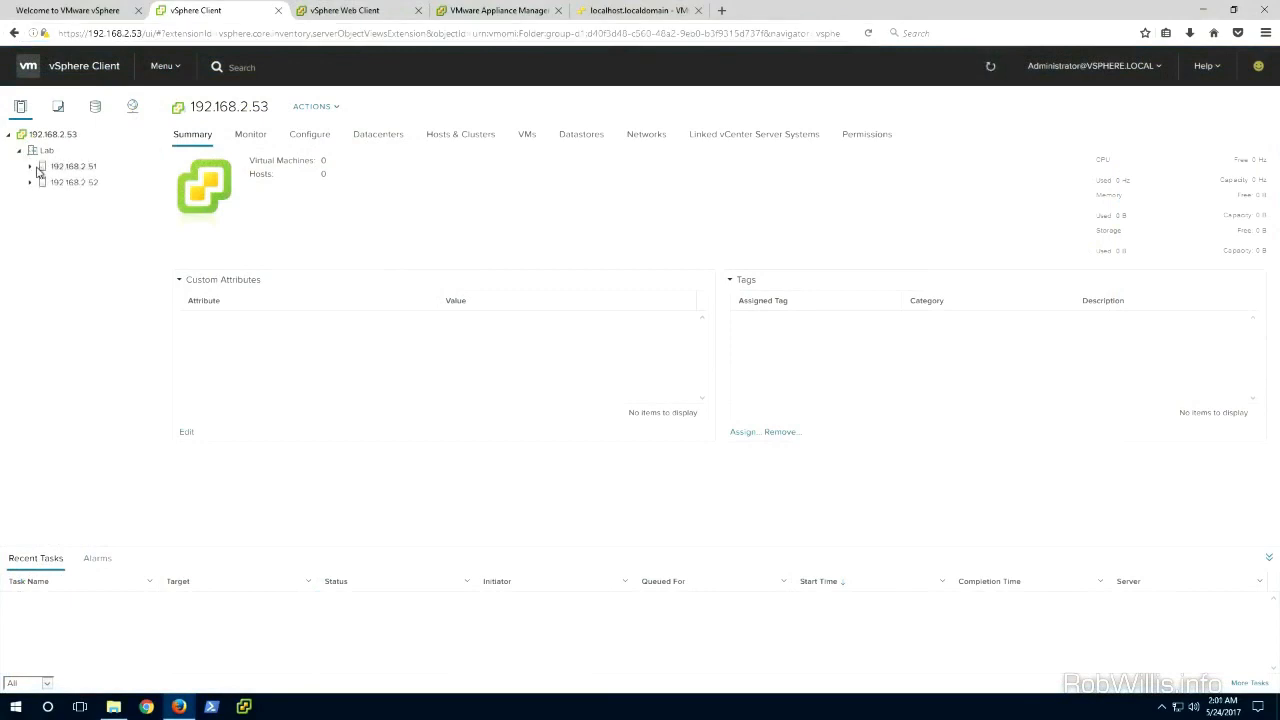
left_click(30, 166)
left_click(30, 214)
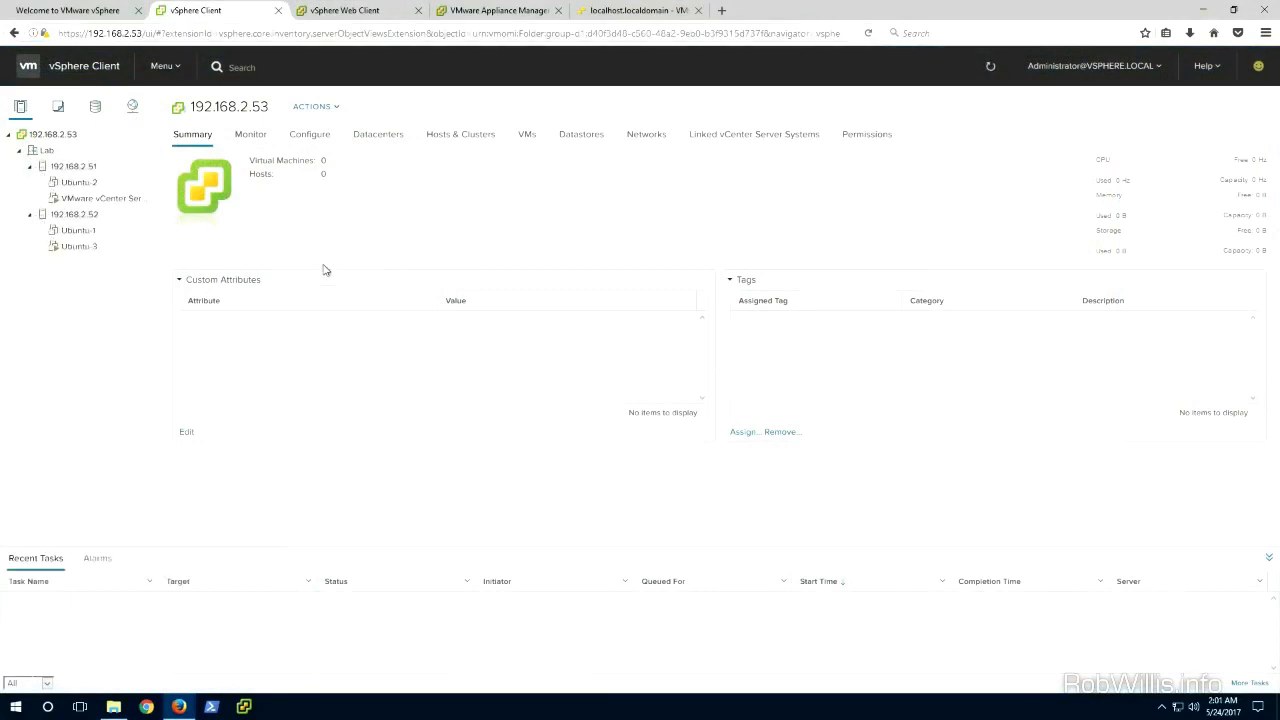
left_click(255, 146)
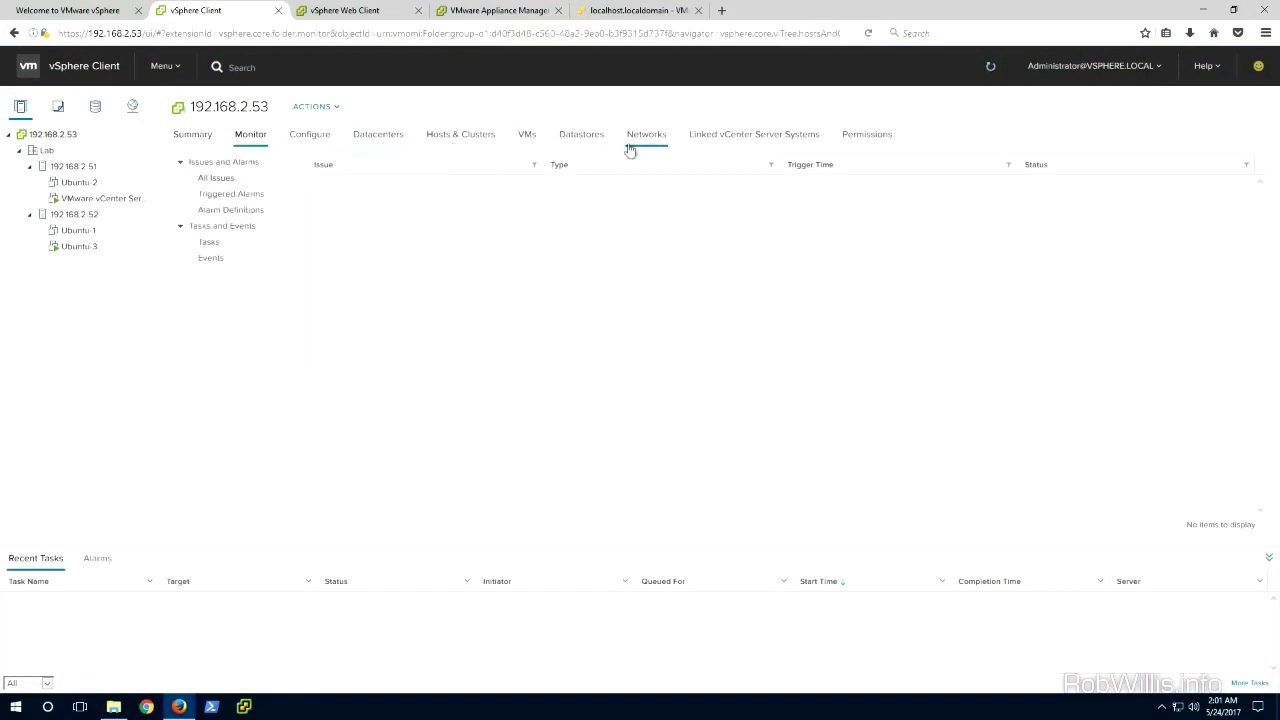
left_click(527, 140)
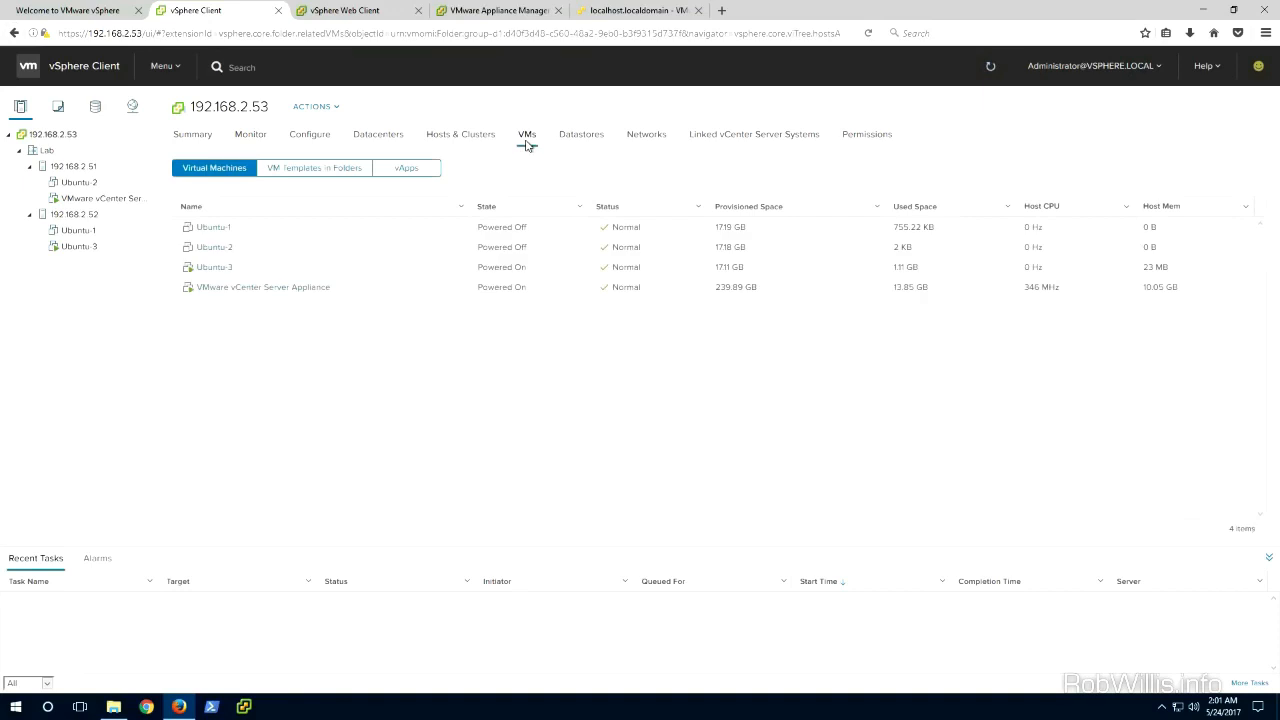
left_click(70, 10)
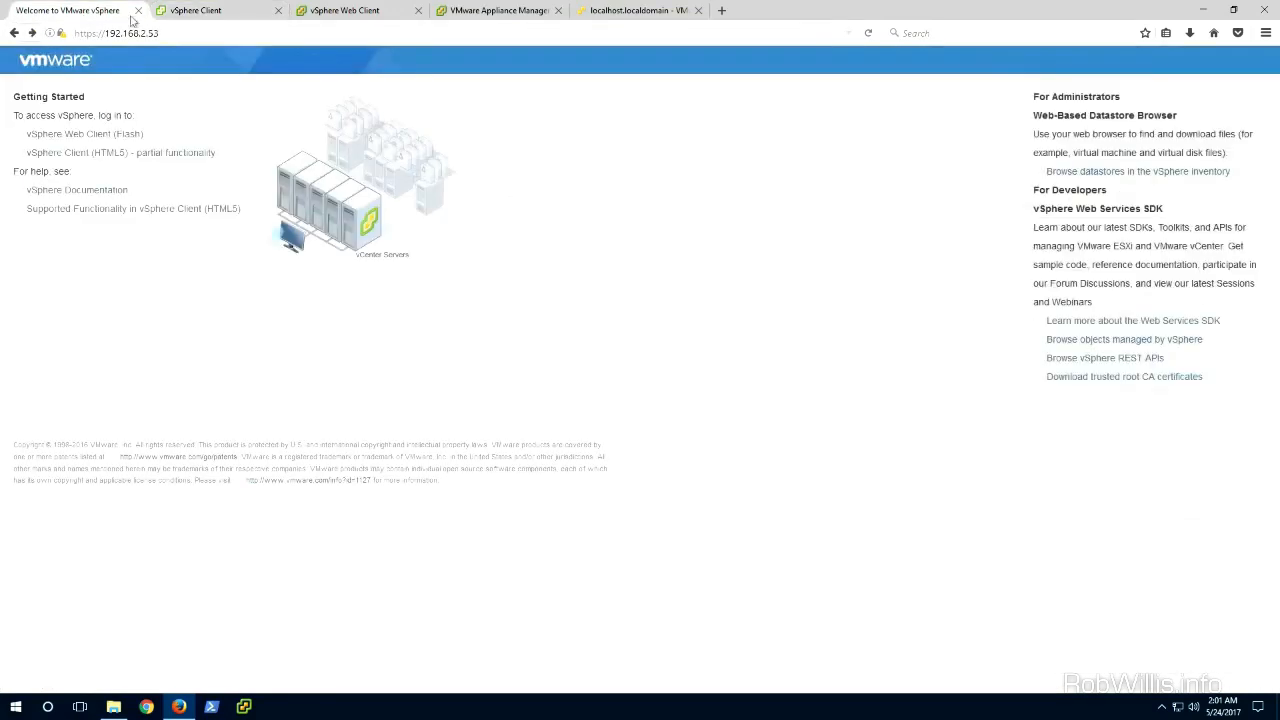
left_click(193, 13)
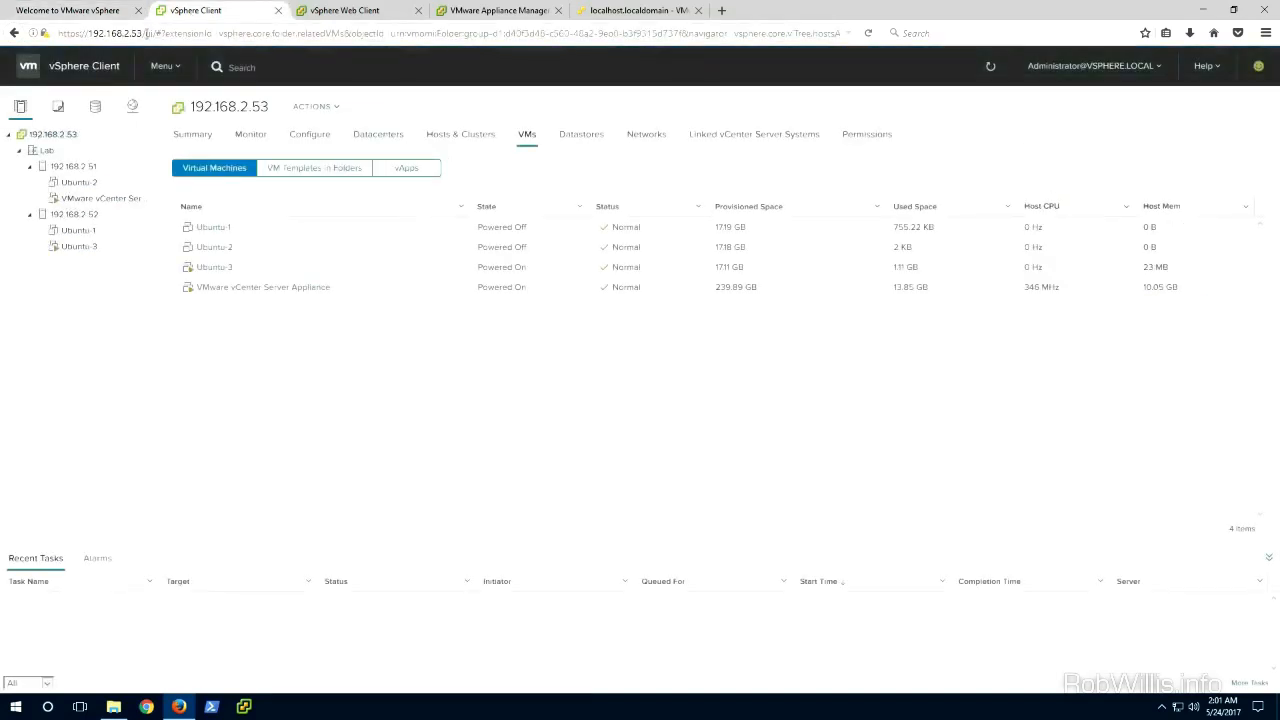
Step: Review Ubuntu-2's actions menu and Ubuntu-3's Update Manager view, then switch to the ESXi host client for 192.168.2.51
left_click(361, 14)
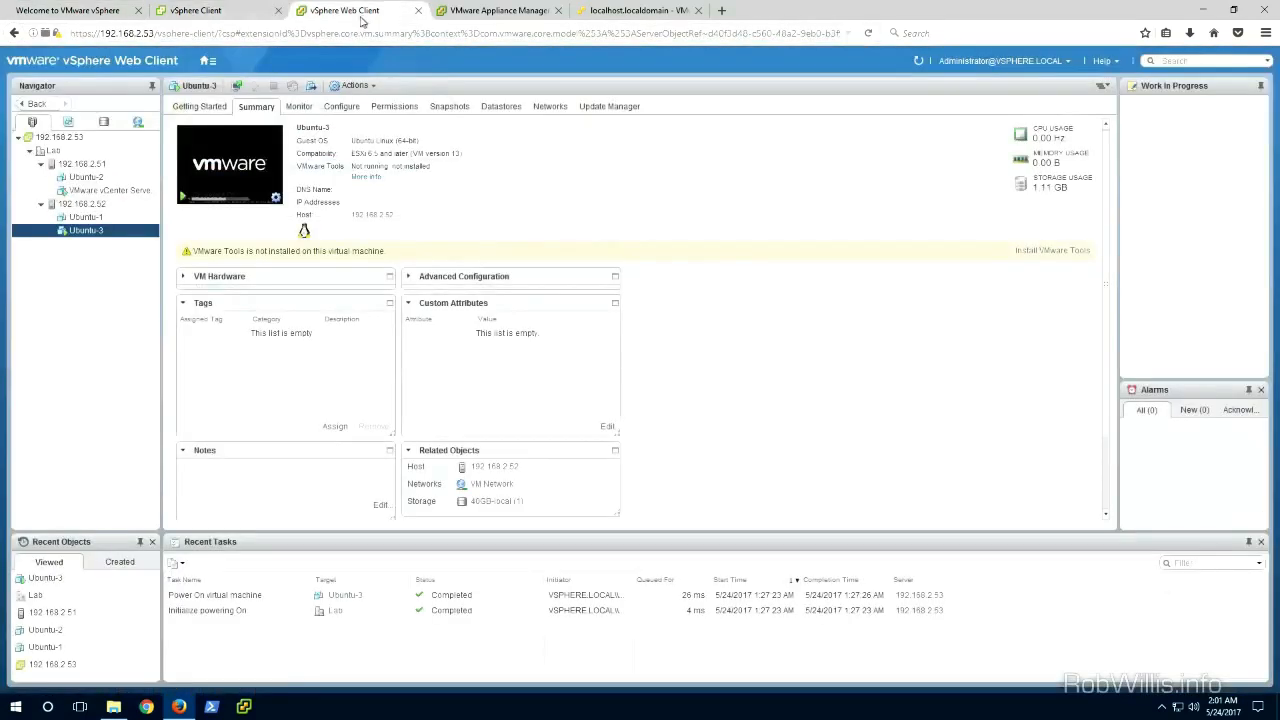
right_click(87, 178)
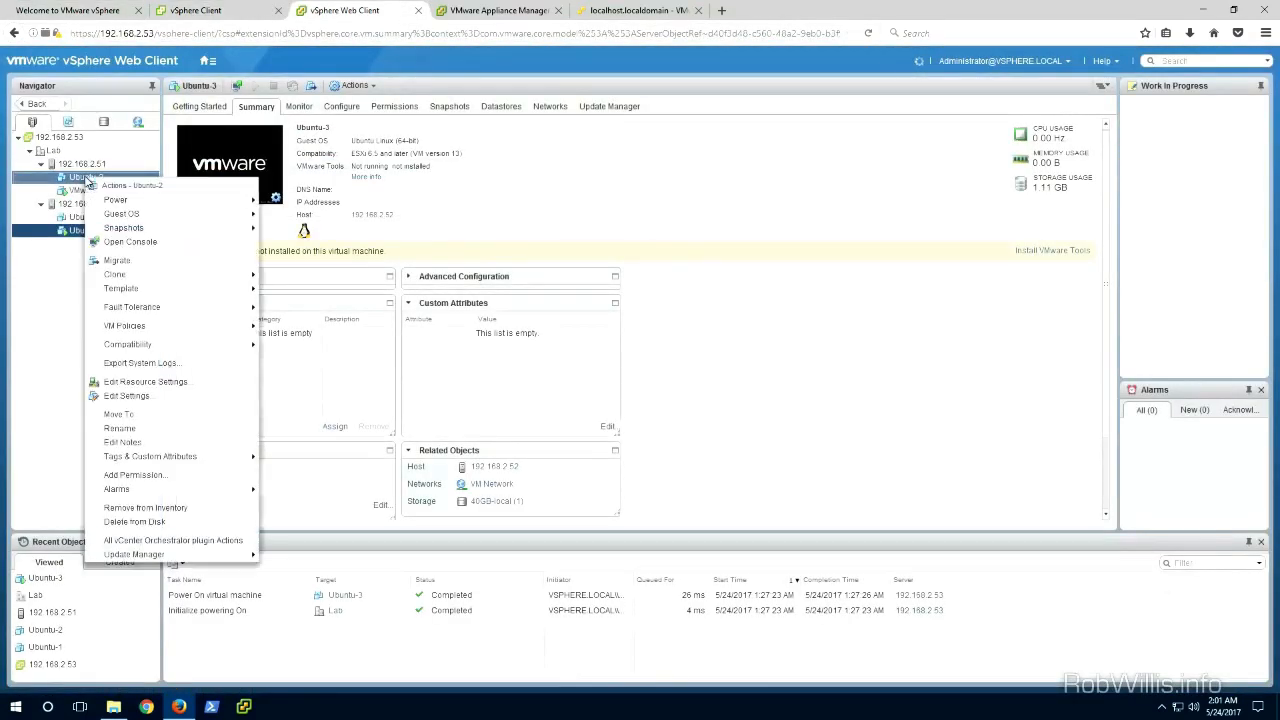
left_click(593, 177)
left_click(609, 107)
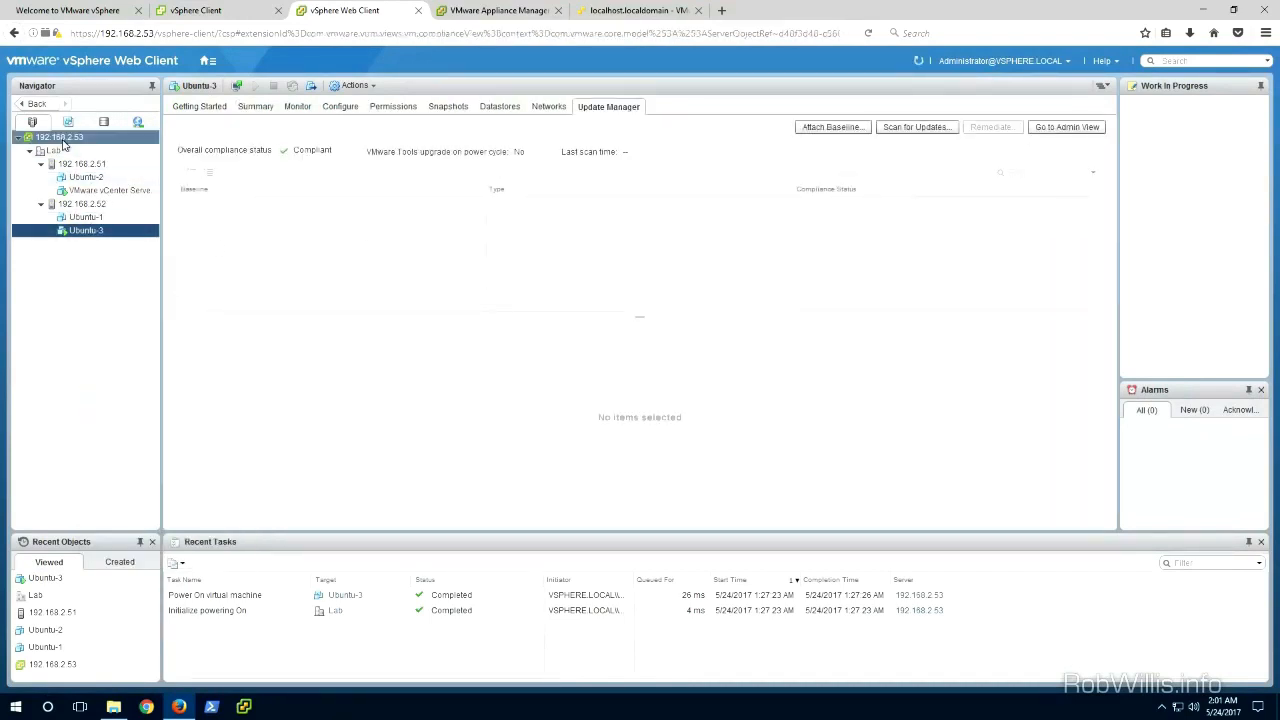
left_click(505, 10)
left_click(627, 12)
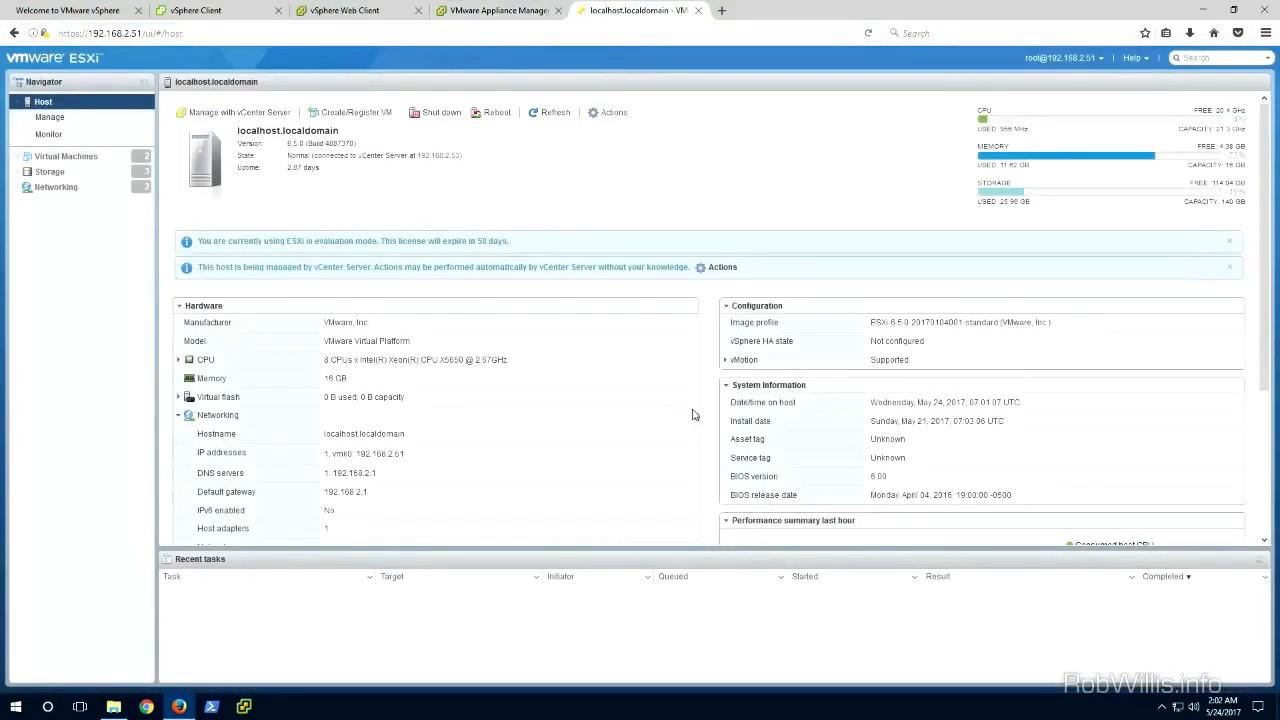